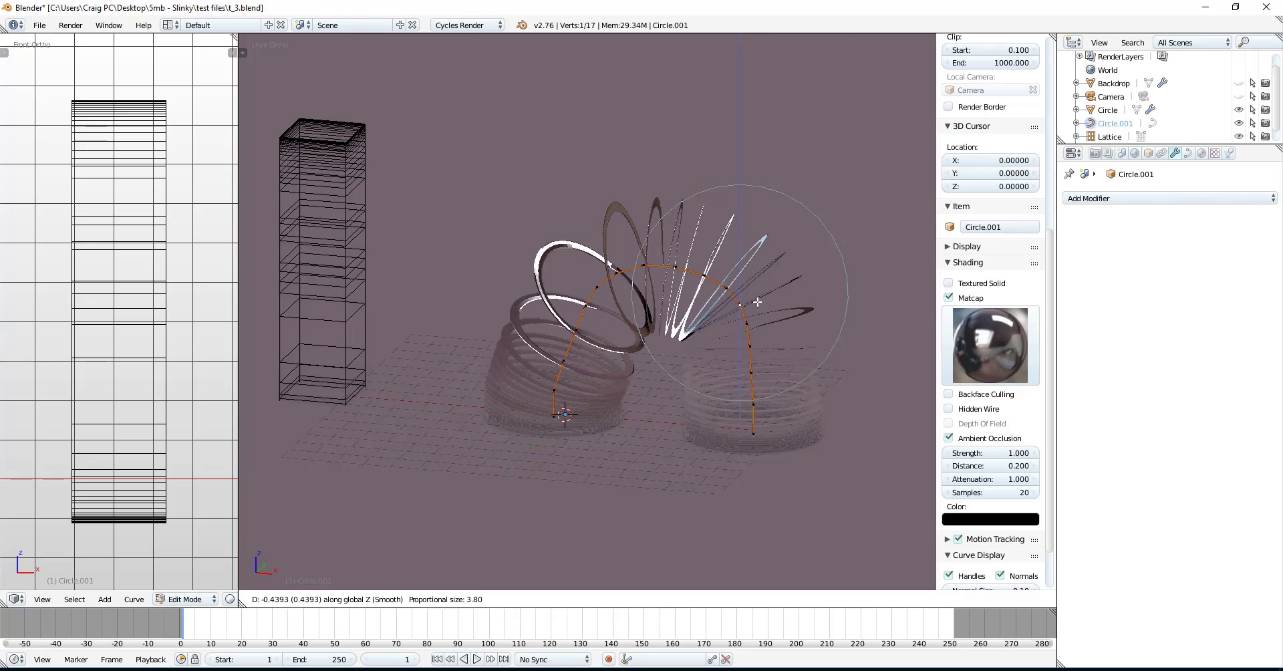
Step: Reshape the slinky's arch by moving the selected guide-curve point with proportional editing
click(768, 318)
key(g)
scroll(751, 241, down, 3)
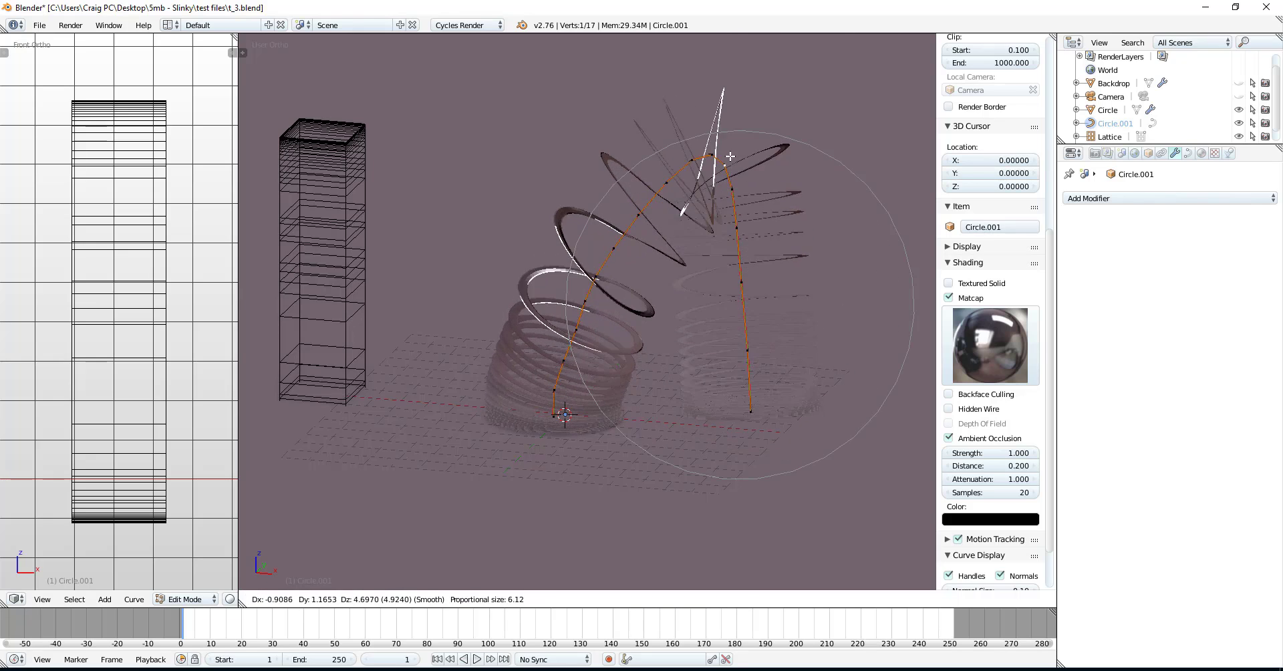
click(757, 285)
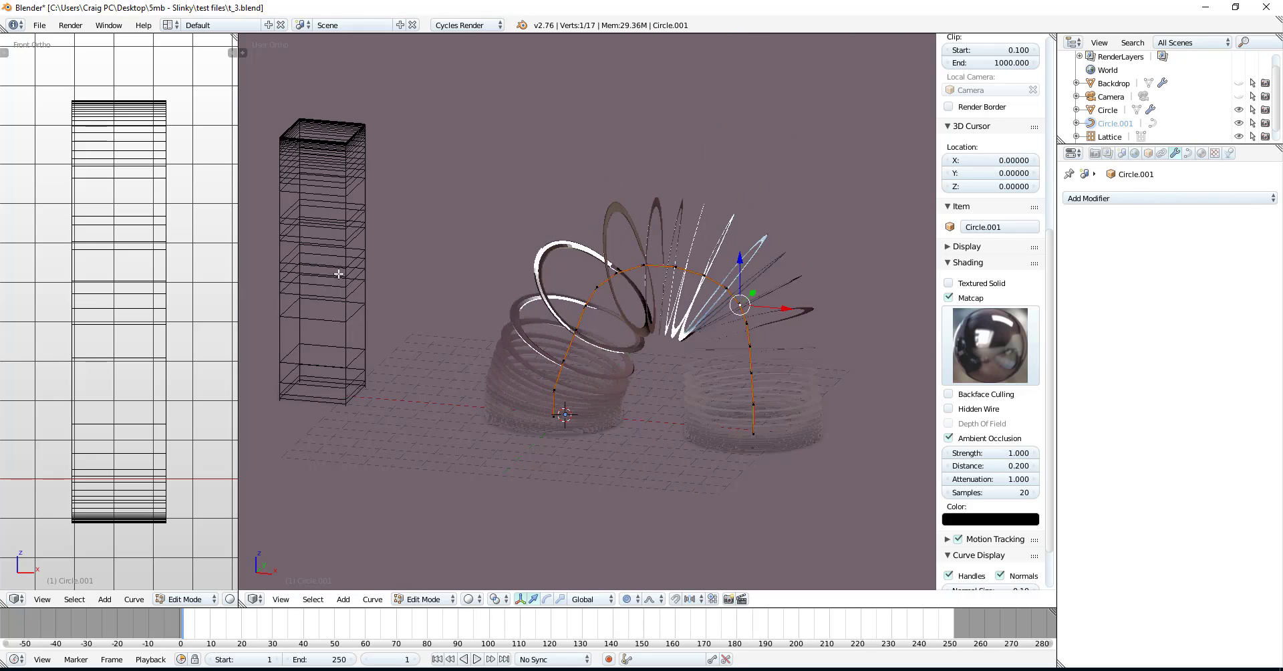
Step: Switch to editing the lattice, select its middle rows and stretch them along Z with proportional editing to spread the coils
key(Tab)
right_click(143, 229)
key(Tab)
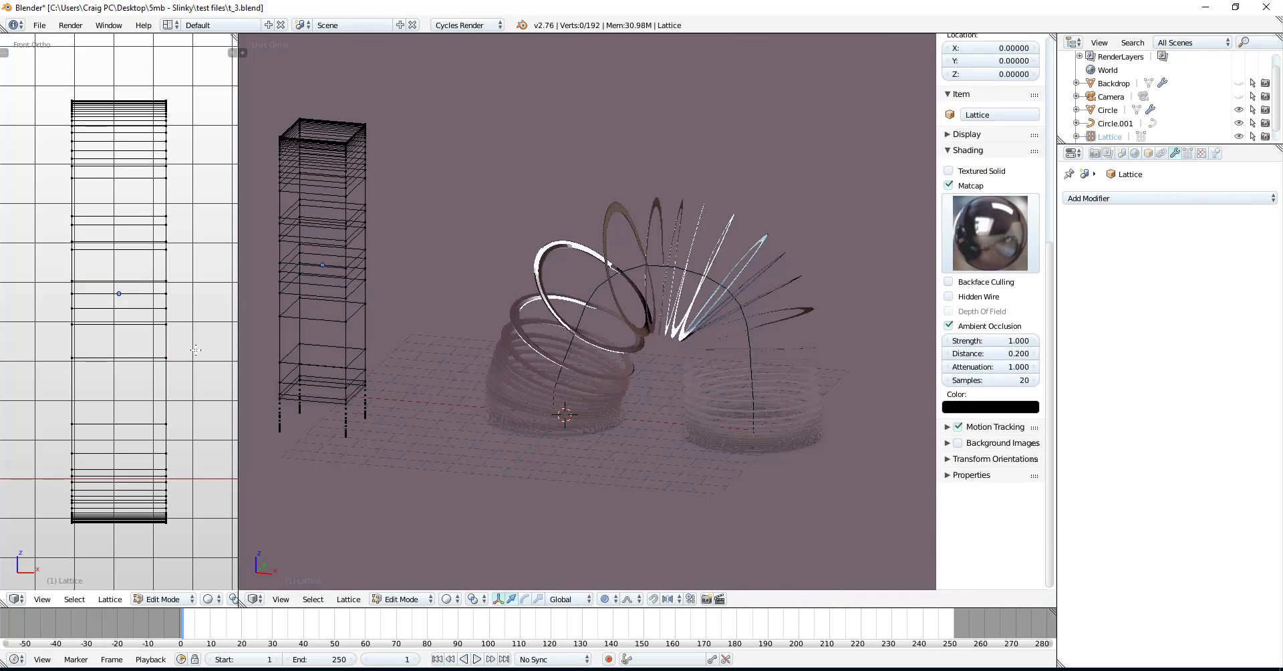
drag(45, 229, 5, 191)
key(s)
key(z)
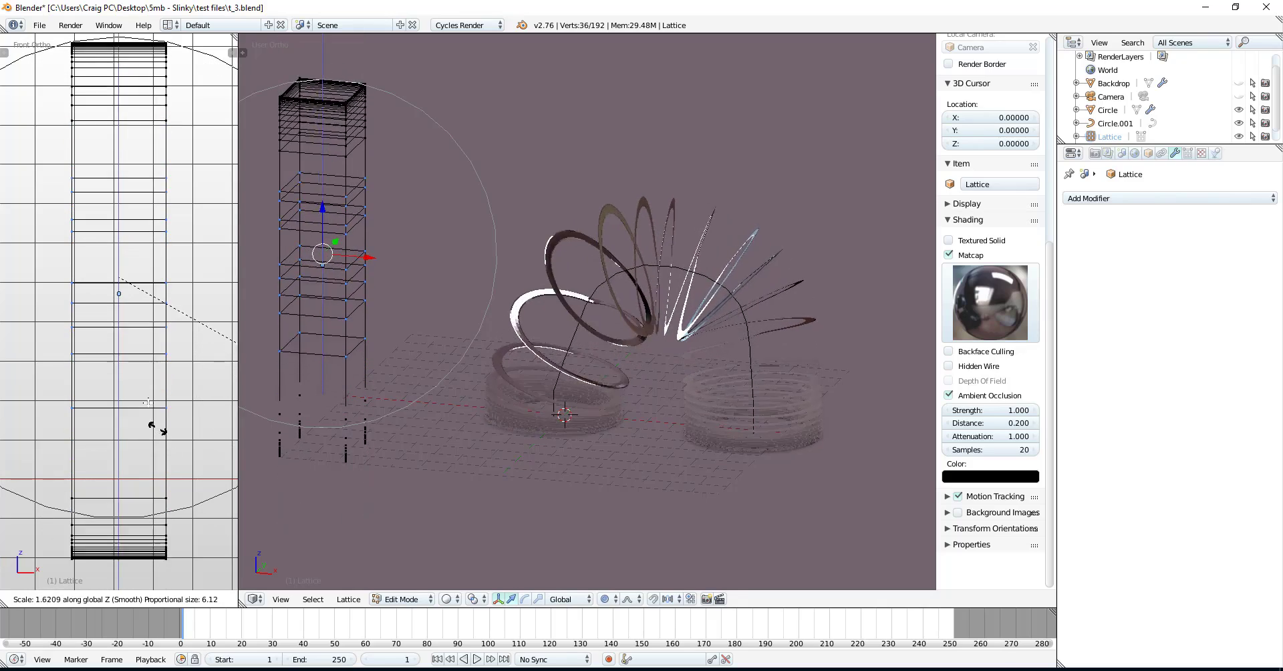
click(143, 355)
Step: Move the selected lattice rows upward along Z with a smaller proportional falloff to shift the coil spacing
key(g)
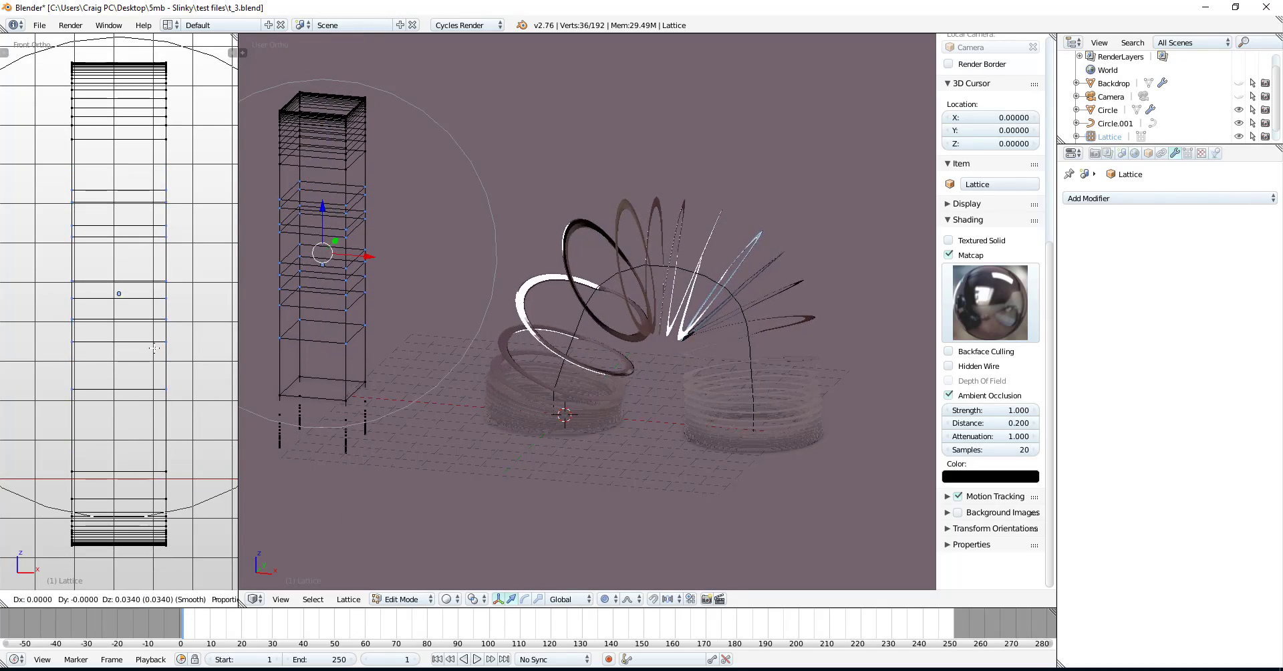
scroll(150, 334, up, 6)
key(z)
scroll(136, 284, up, 2)
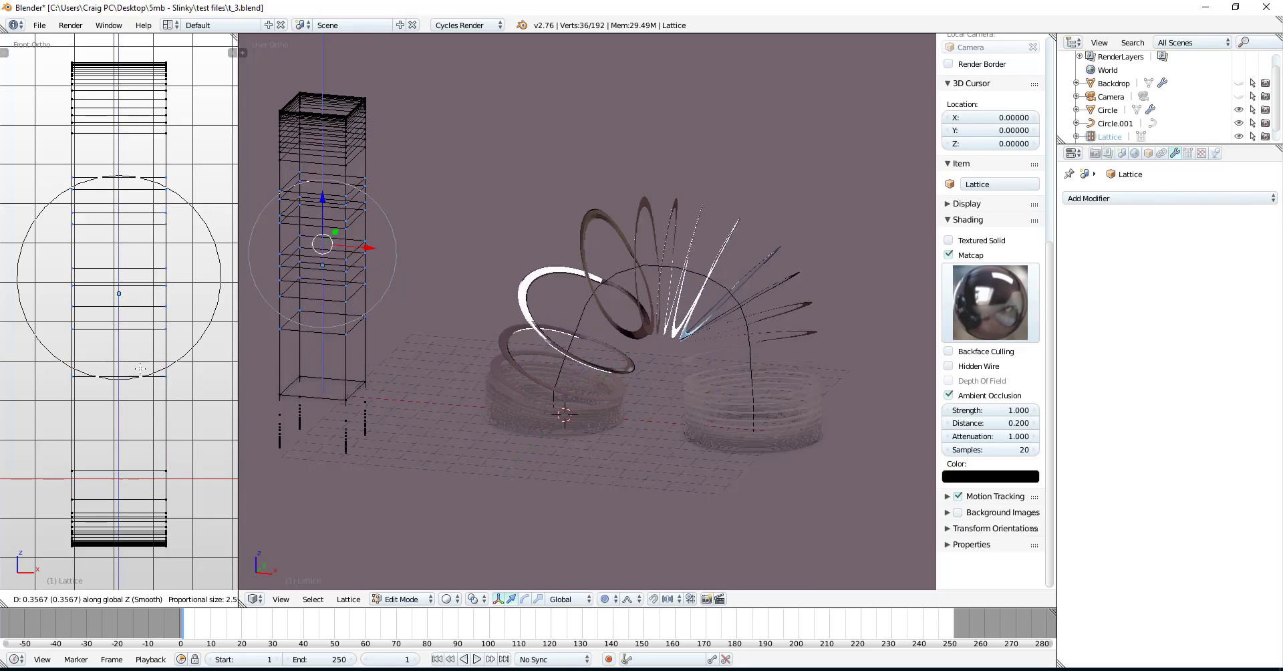
key(s)
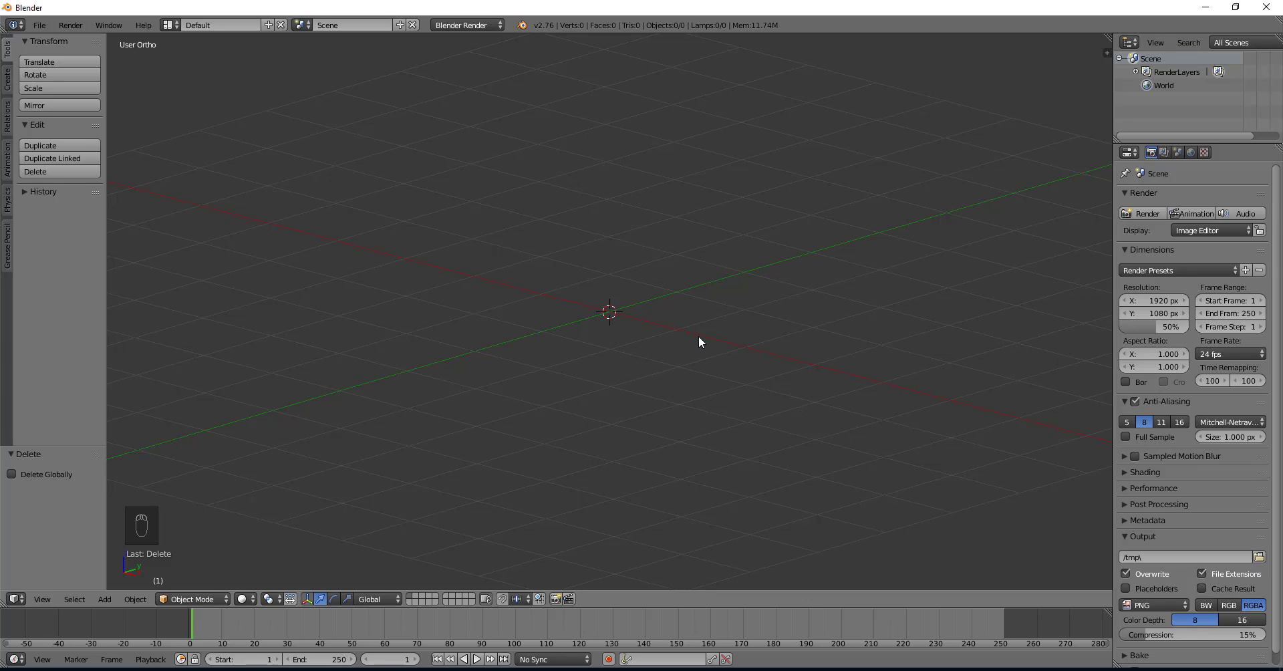
Step: Add a mesh circle with 32 vertices and radius 1 to the empty scene
key(shift+a)
mouse_move(700, 335)
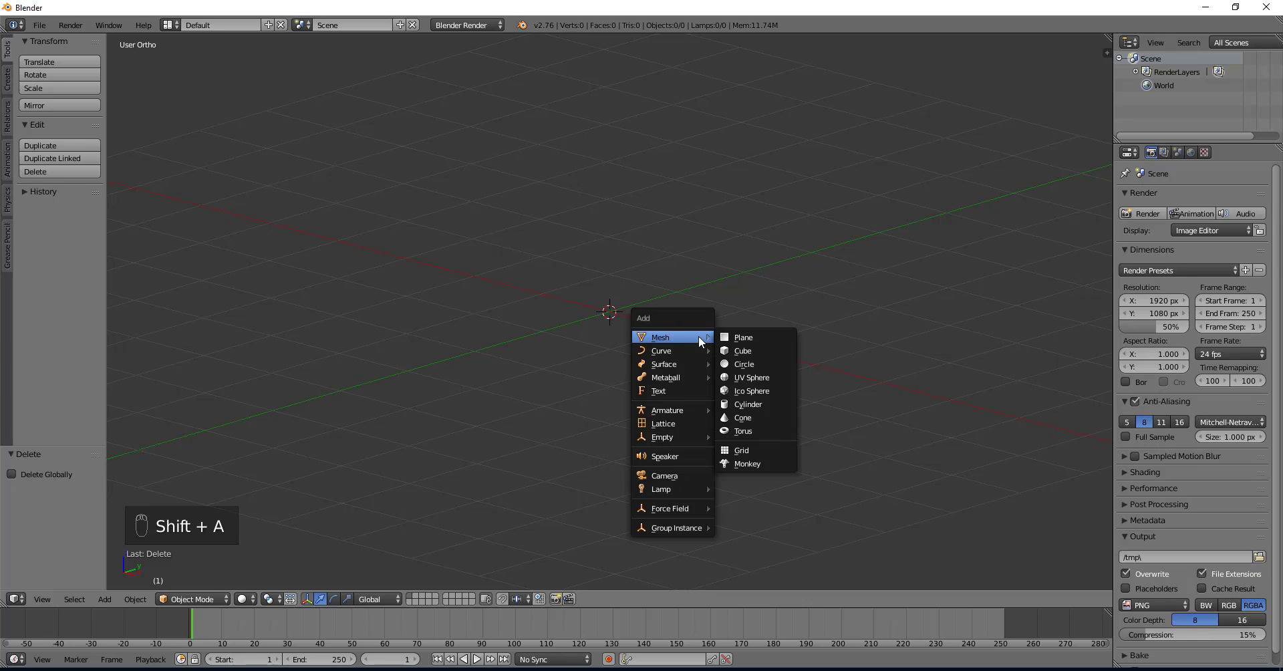
click(751, 366)
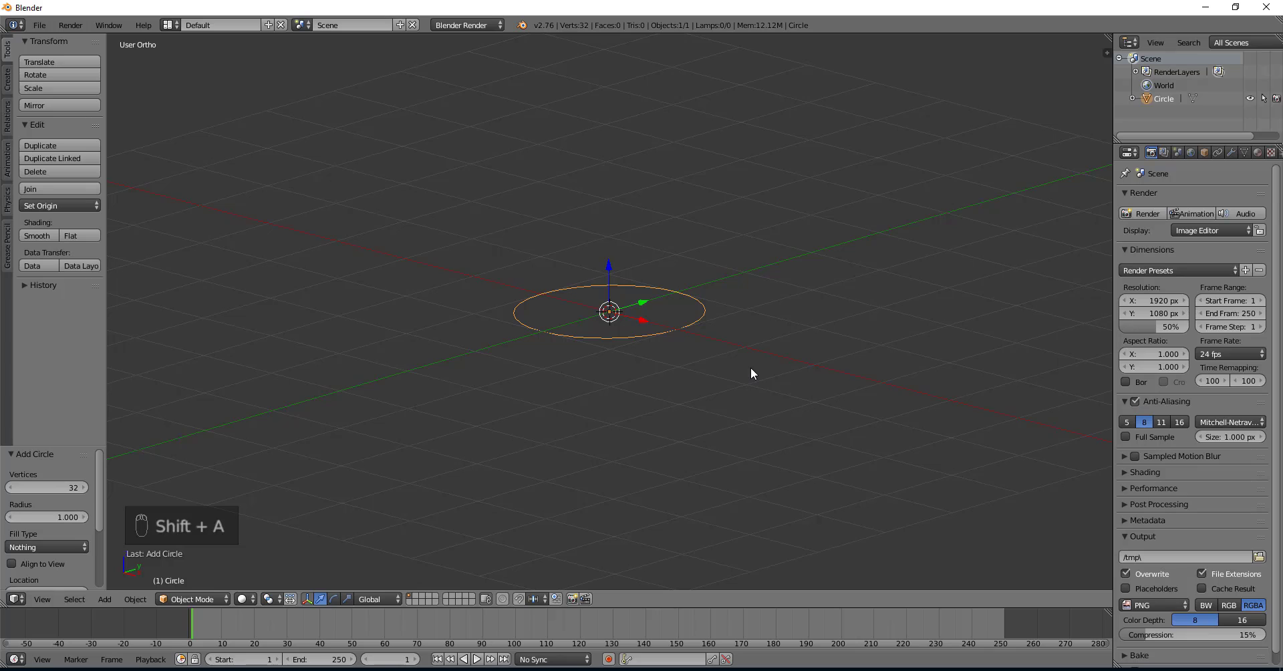
Step: Rip one vertex of the circle's outline in edit mode, leaving the separated vertex in its original place
key(Tab)
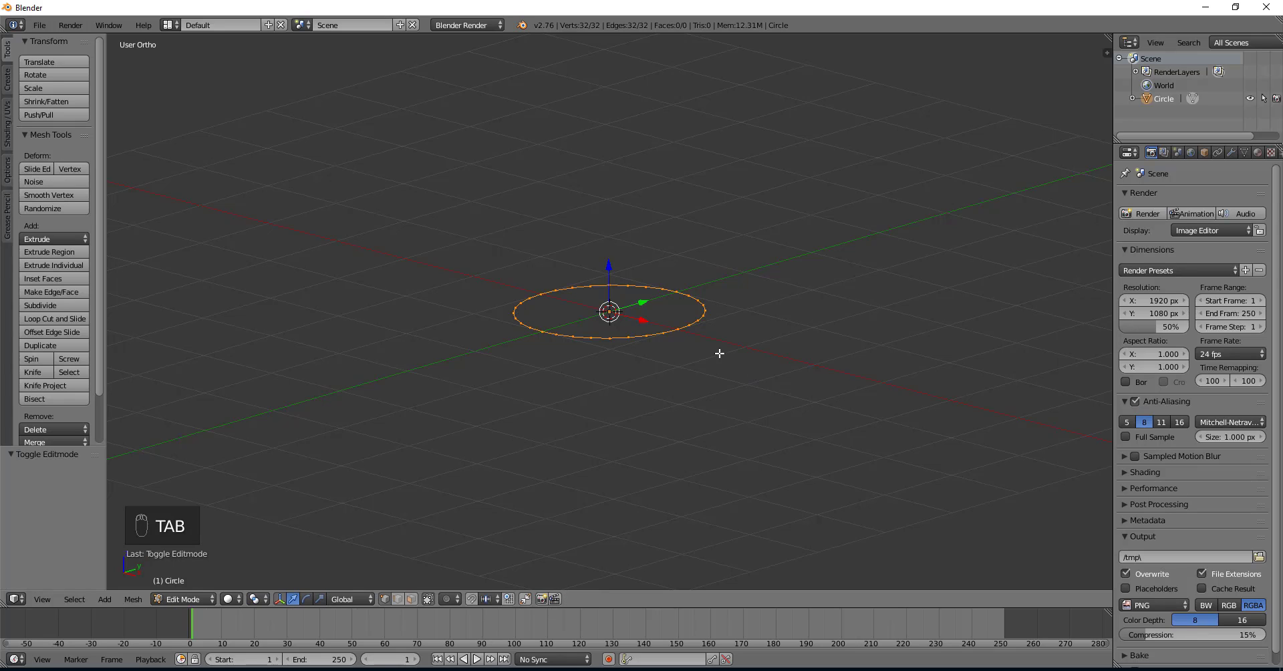
right_click(677, 329)
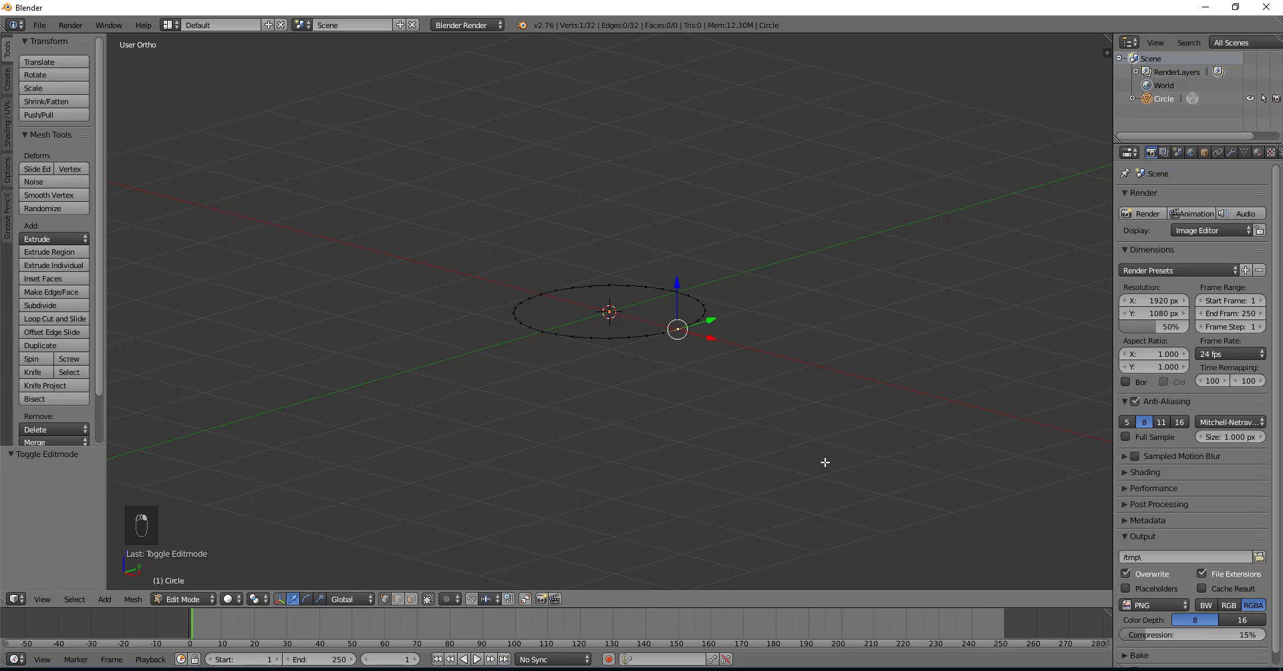
key(v)
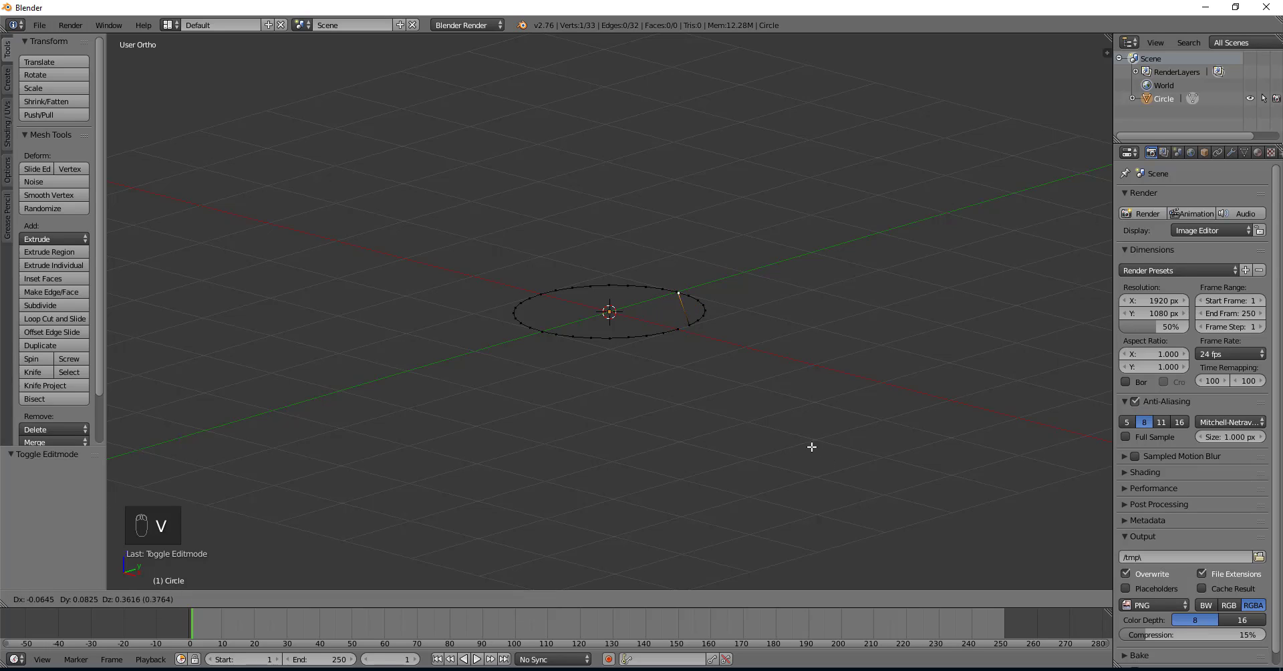
right_click(799, 456)
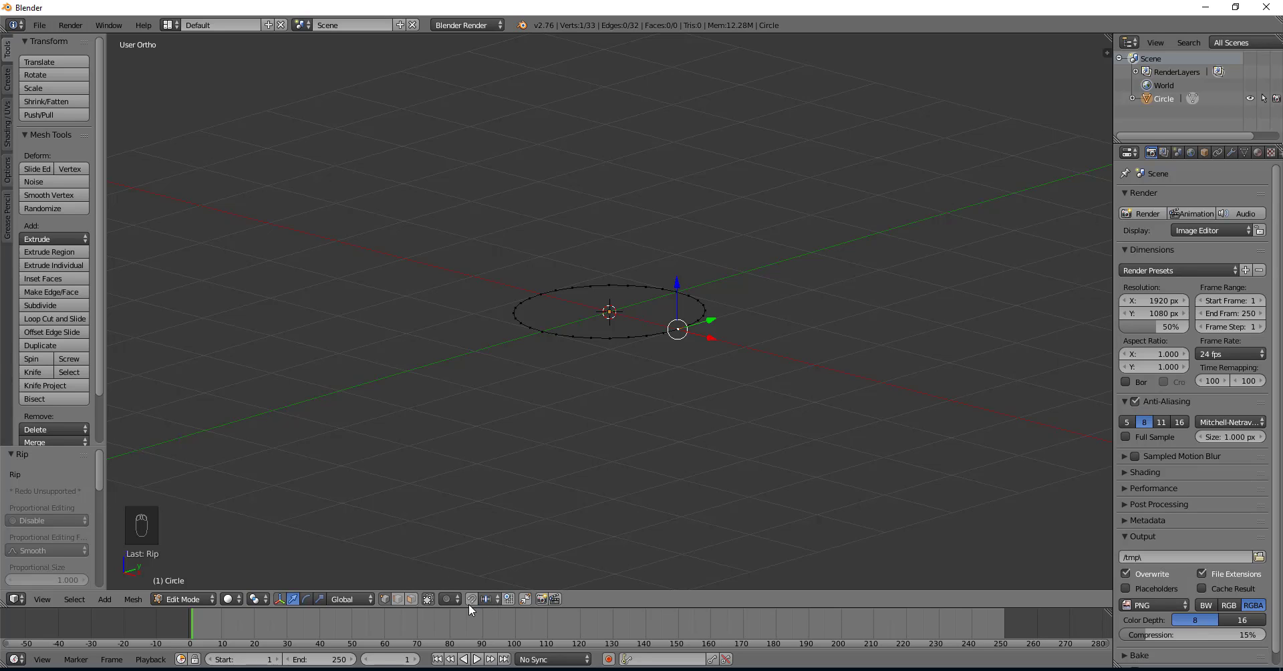
Step: Raise the ripped vertex about 0.14 along Z using Connected proportional editing with a proportional size of about 8.14
click(450, 602)
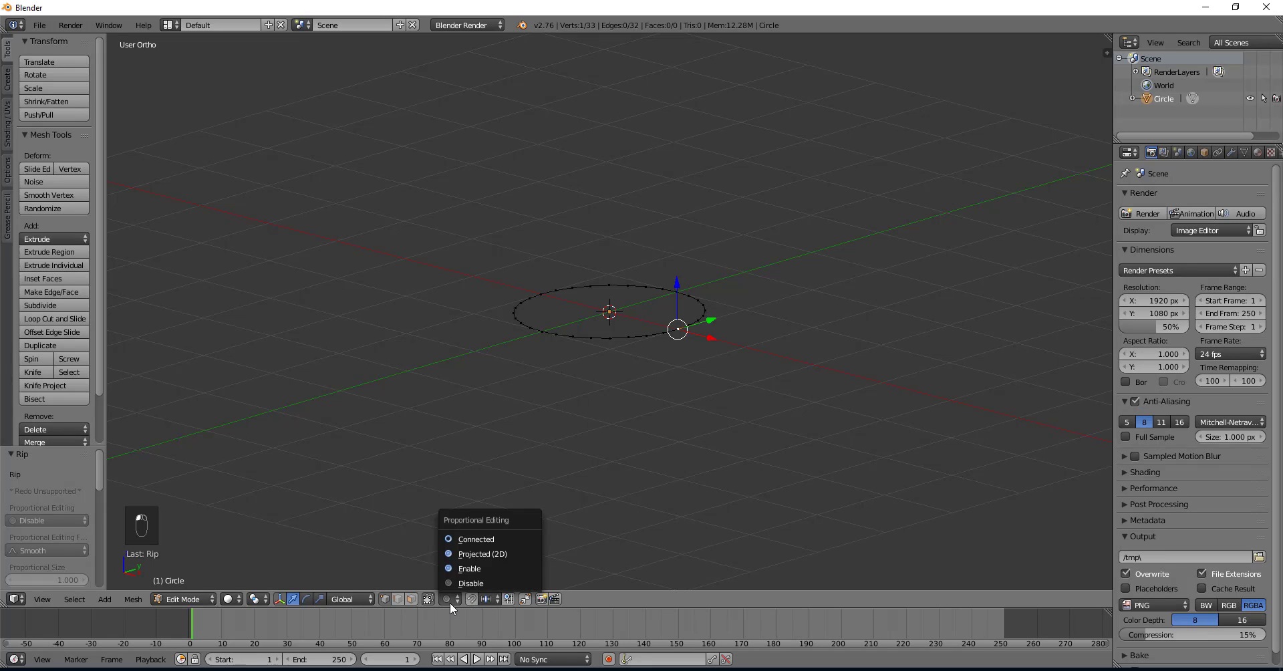
click(460, 540)
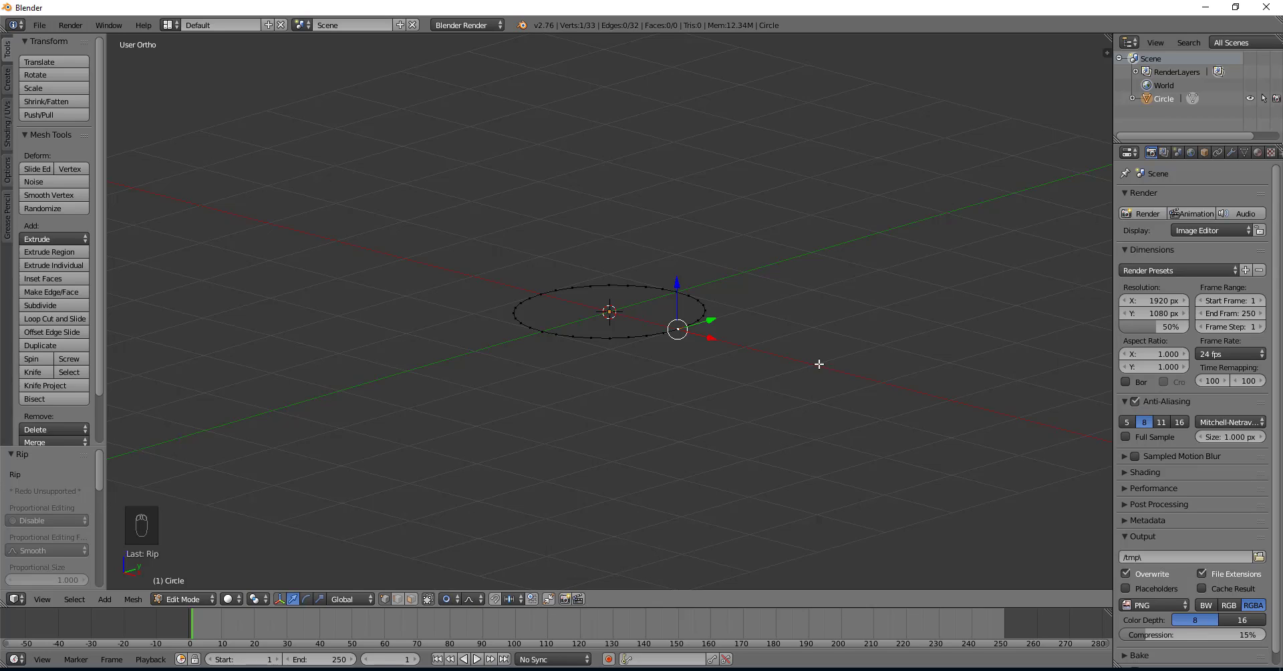
key(g)
key(z)
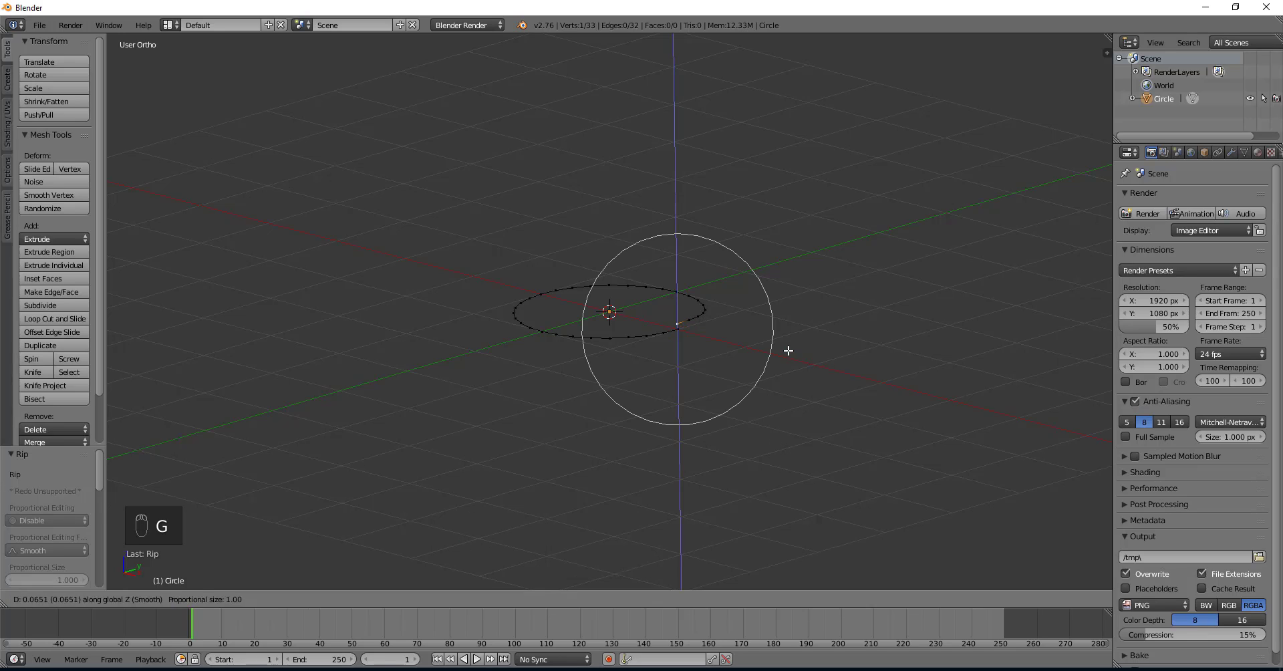
scroll(793, 363, down, 3)
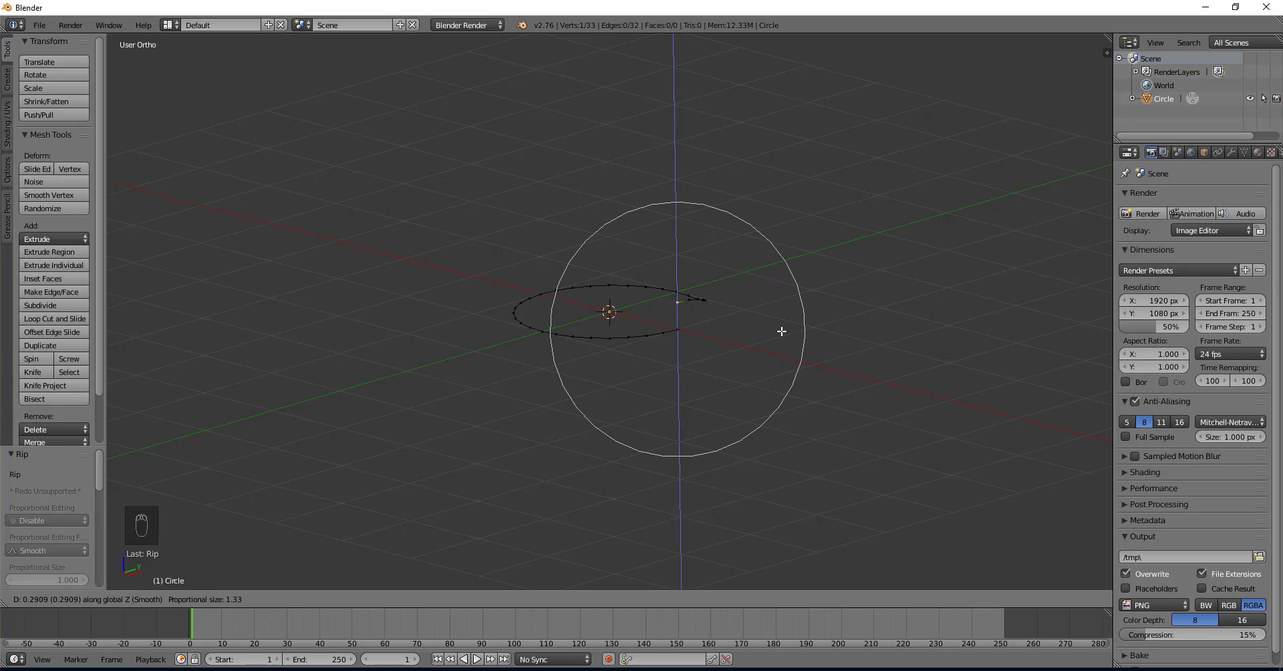
scroll(784, 337, down, 8)
scroll(782, 331, down, 1)
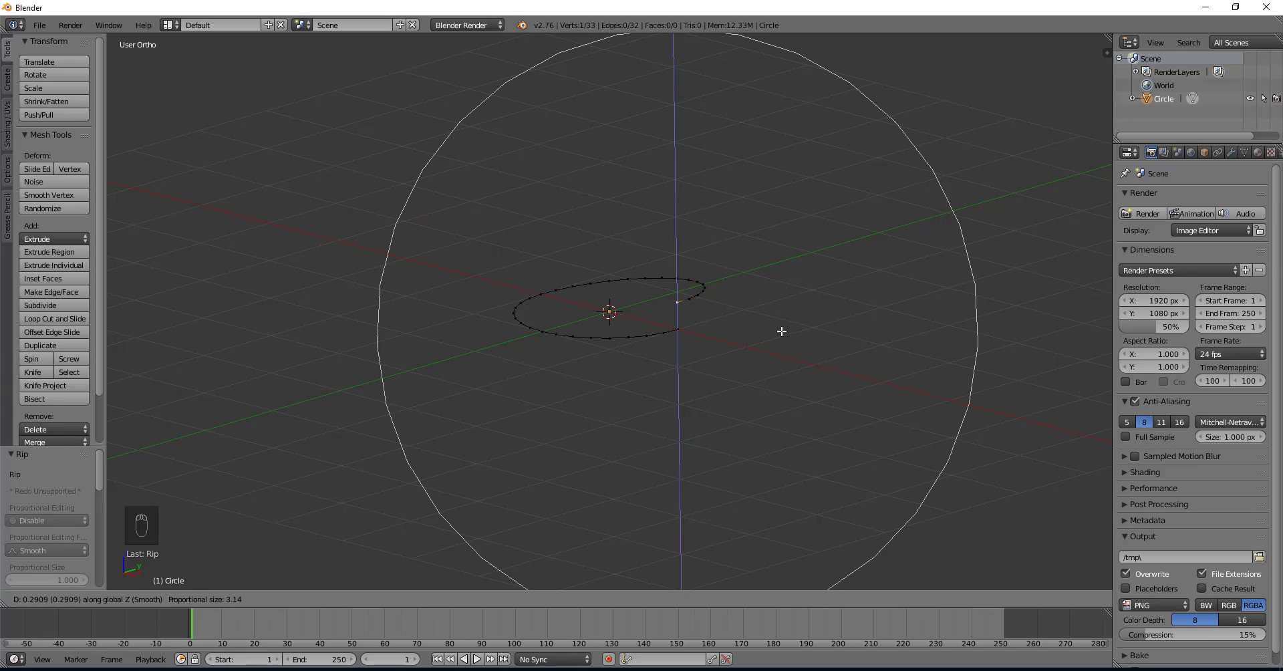
scroll(780, 327, down, 5)
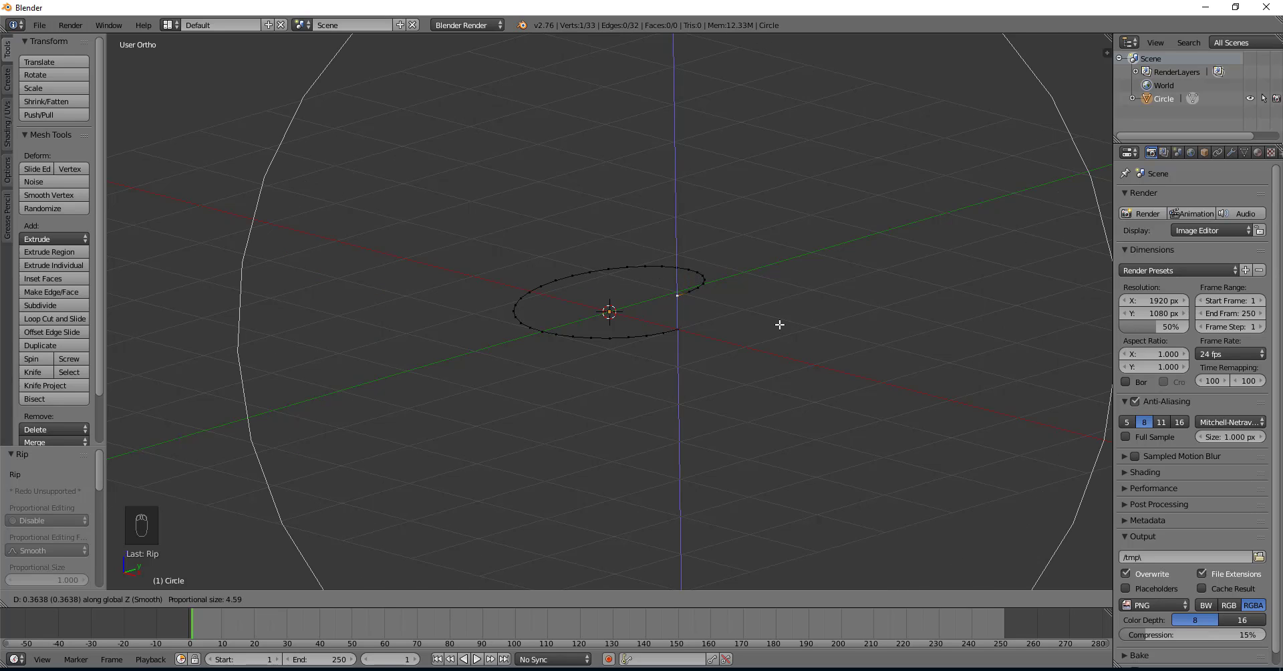
scroll(779, 324, down, 3)
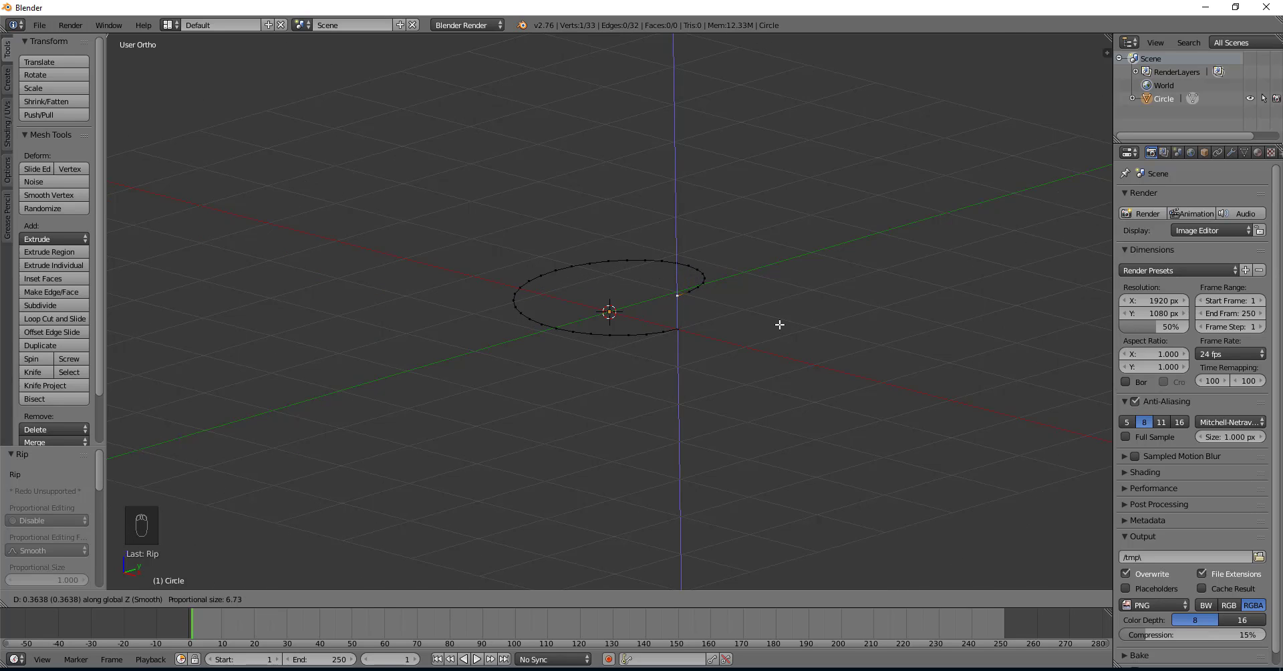
scroll(780, 325, down, 2)
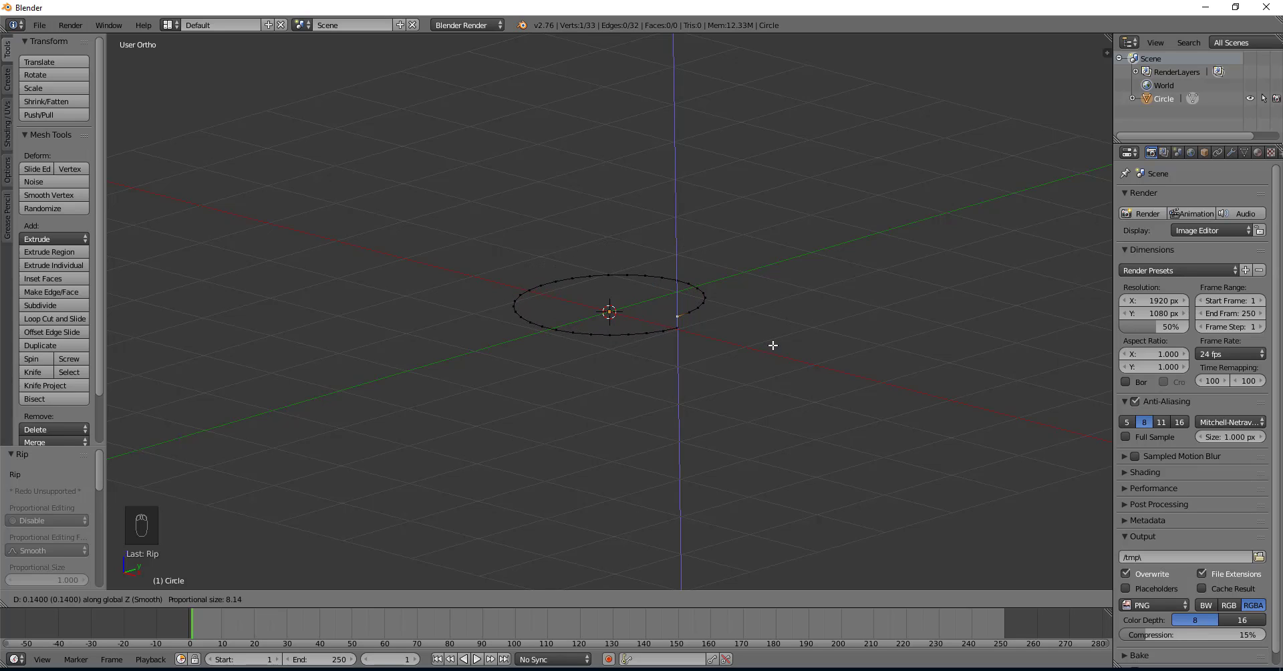
click(773, 344)
Step: Select all of the open ring's vertices and extrude them in place
key(a)
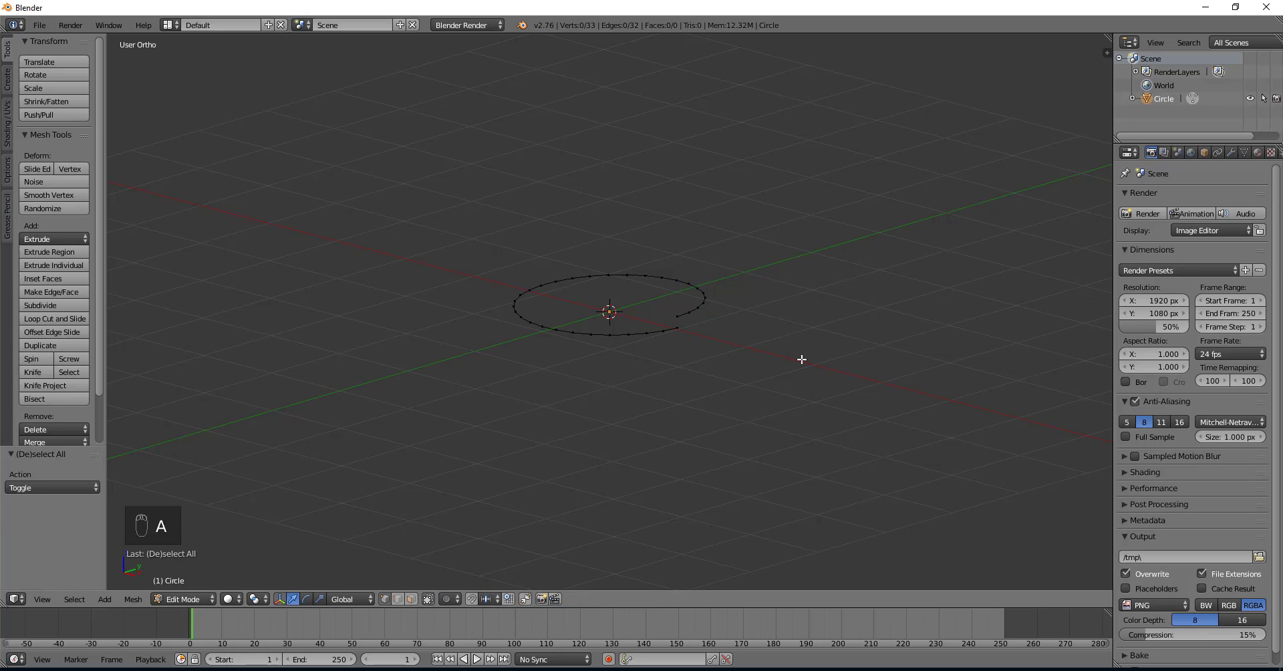
key(a)
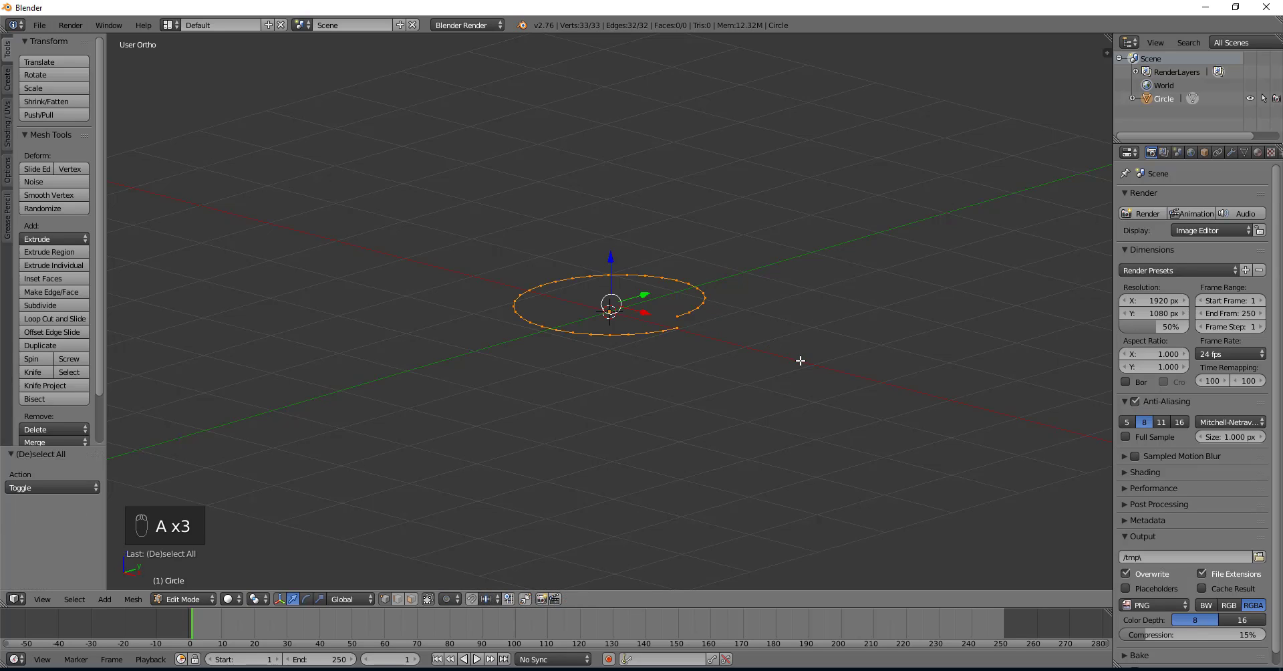
key(e)
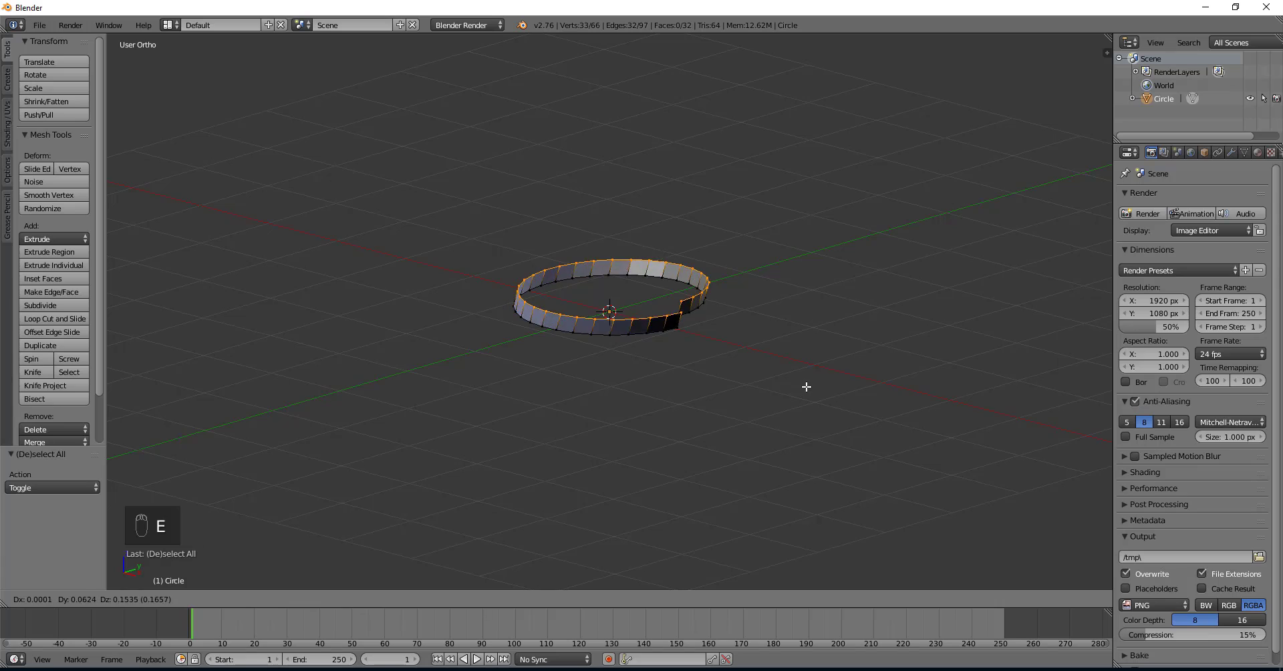
click(798, 359)
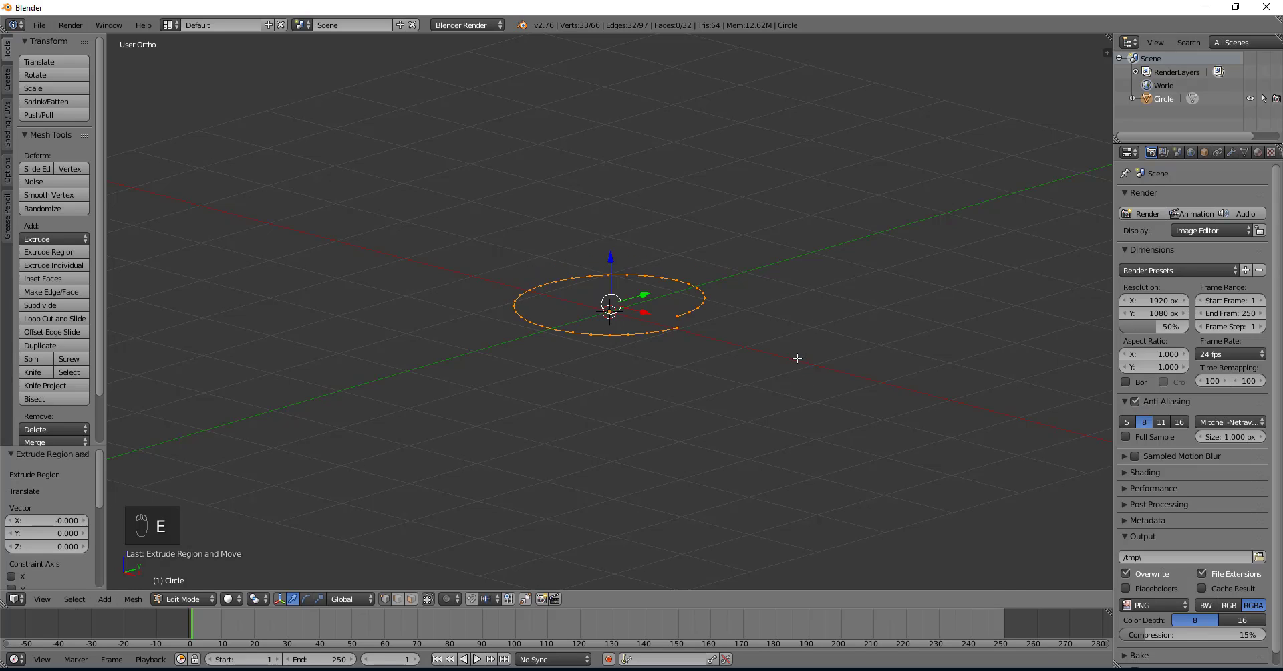
Step: With proportional editing disabled, scale the extruded edge inward to about 0.732 in X and Y only, forming a flat band
click(456, 598)
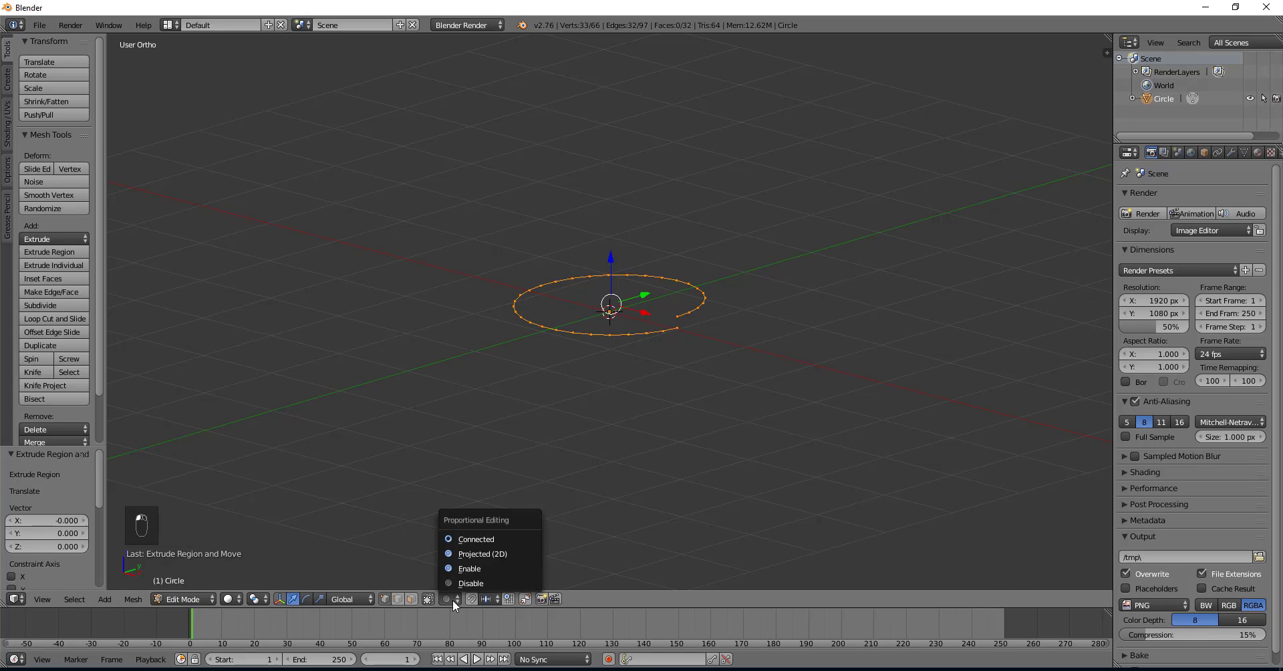
click(458, 583)
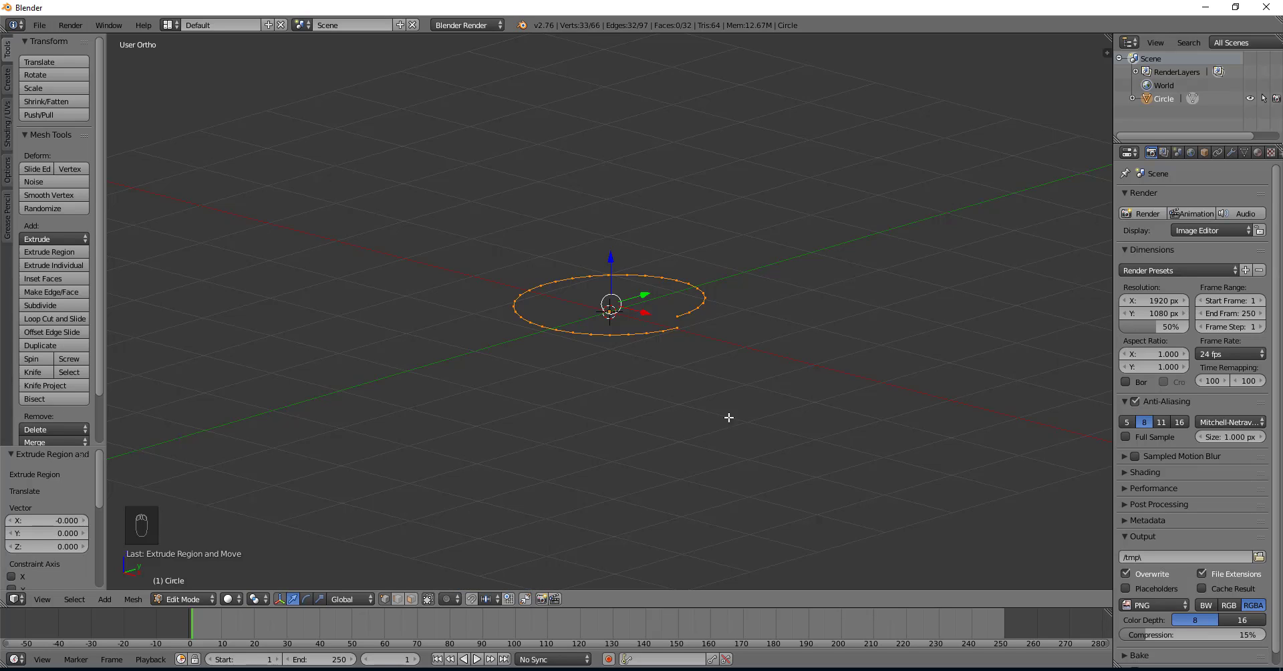
key(s)
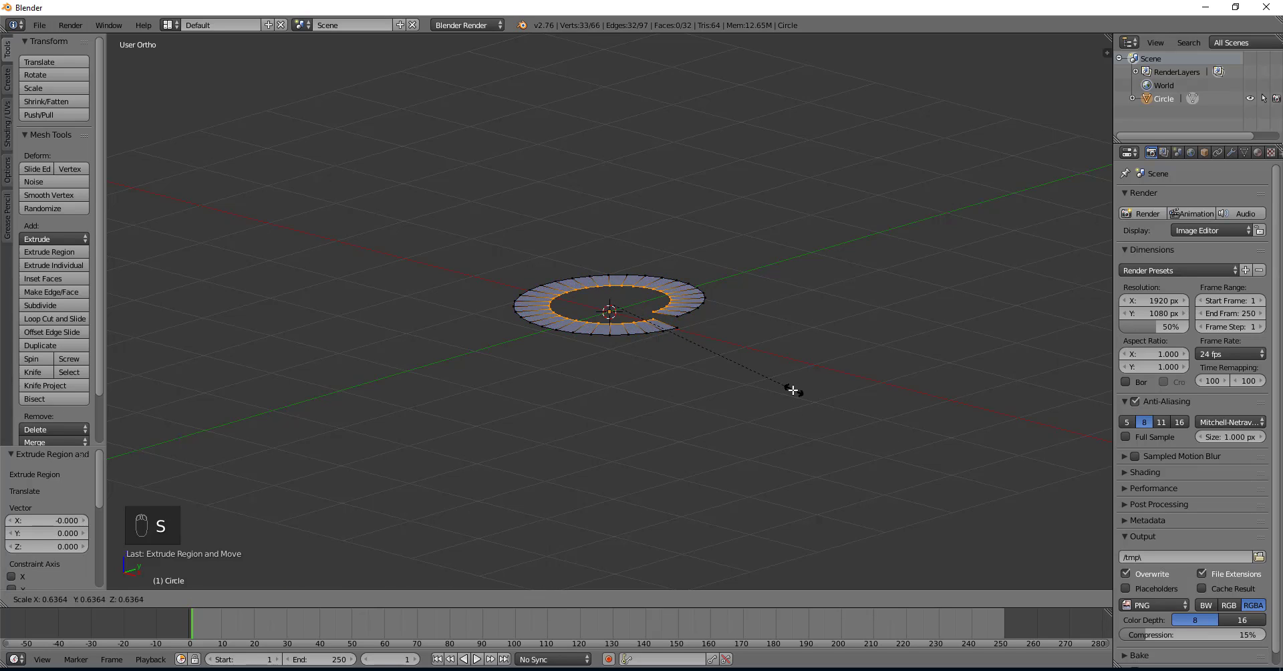
key(shift+z)
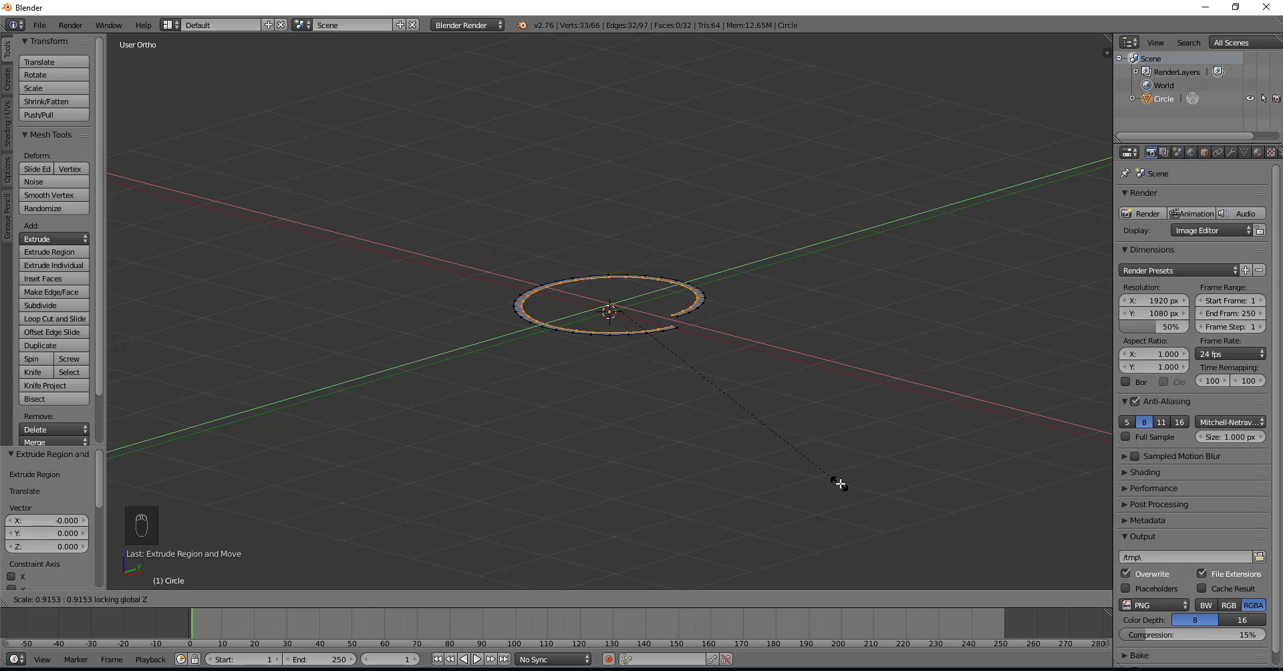
click(795, 437)
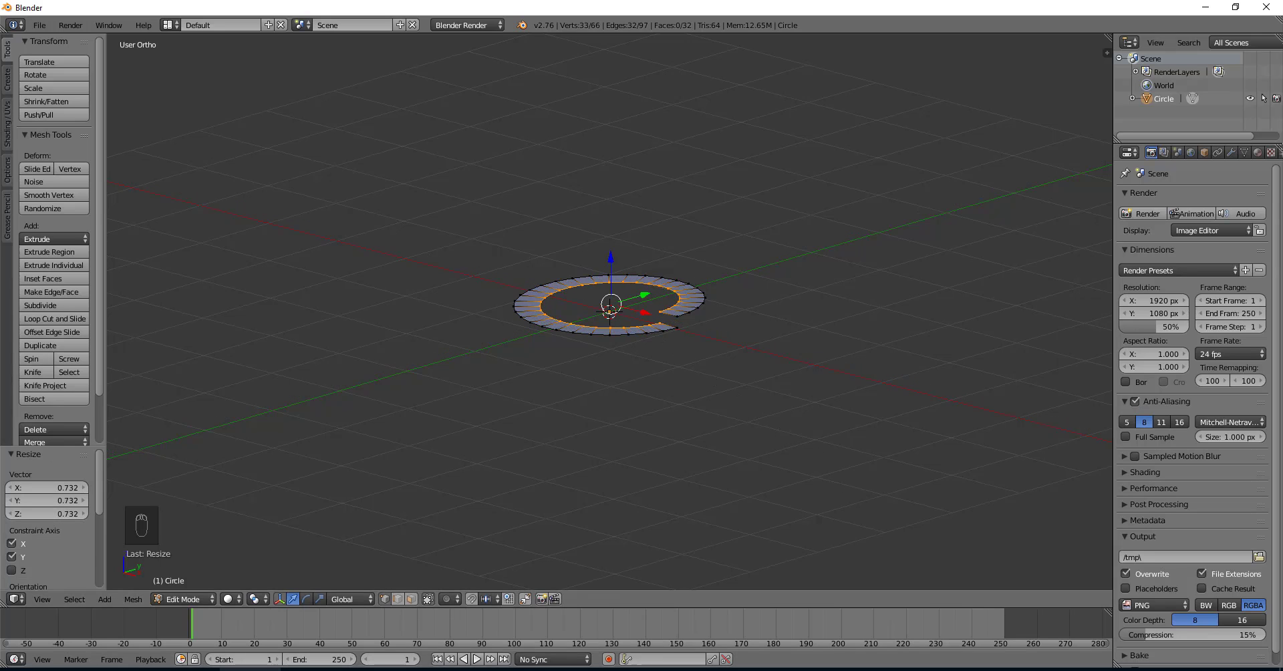
Step: Switch to Windows Photo Viewer to check the band width in the slinky.png reference, and return to Blender
click(251, 670)
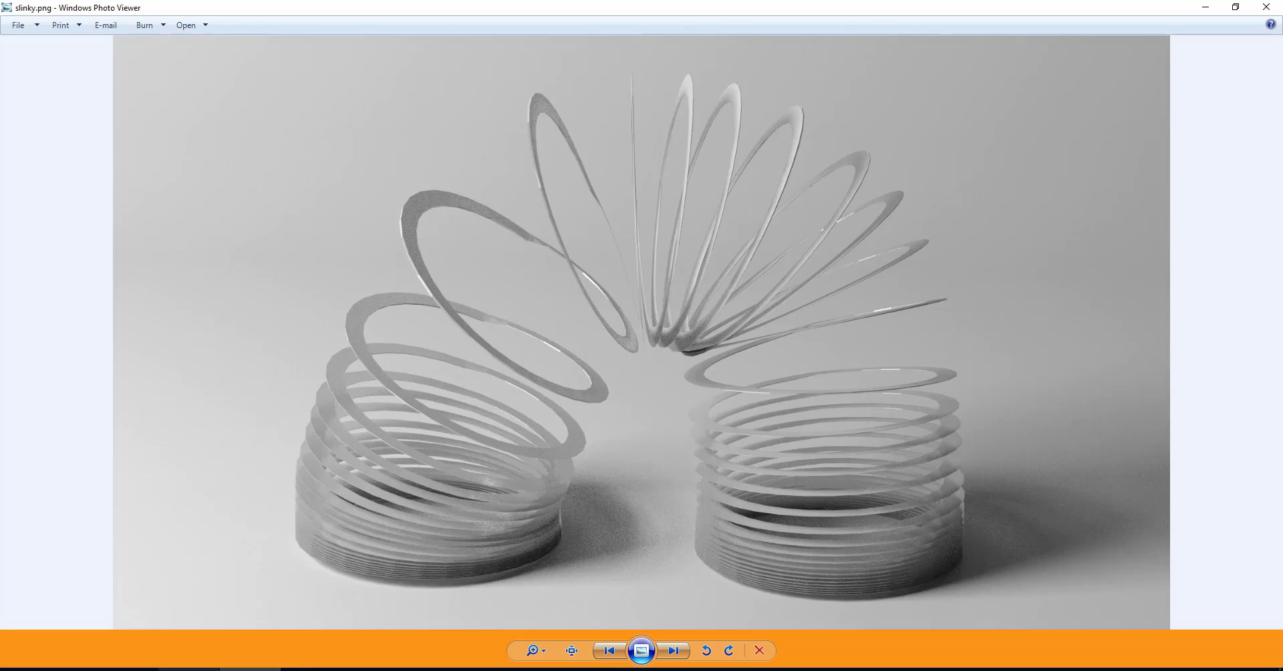
click(149, 670)
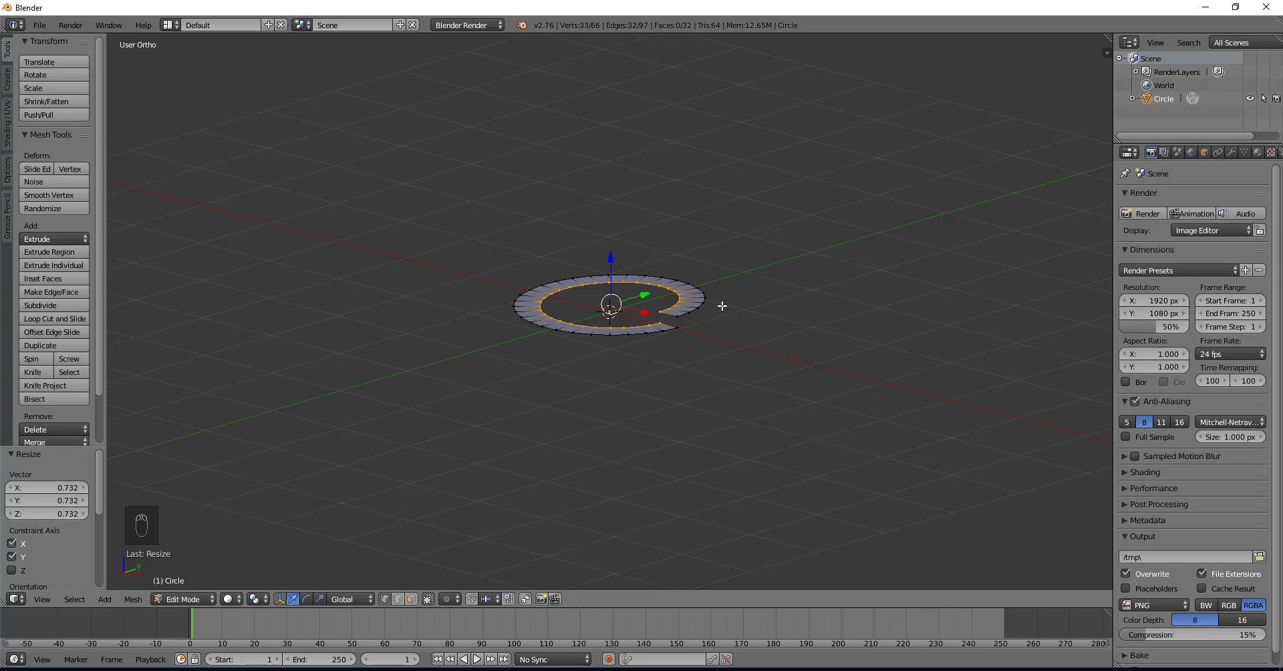
Step: Leave edit mode and add an Array modifier to the ring
key(Tab)
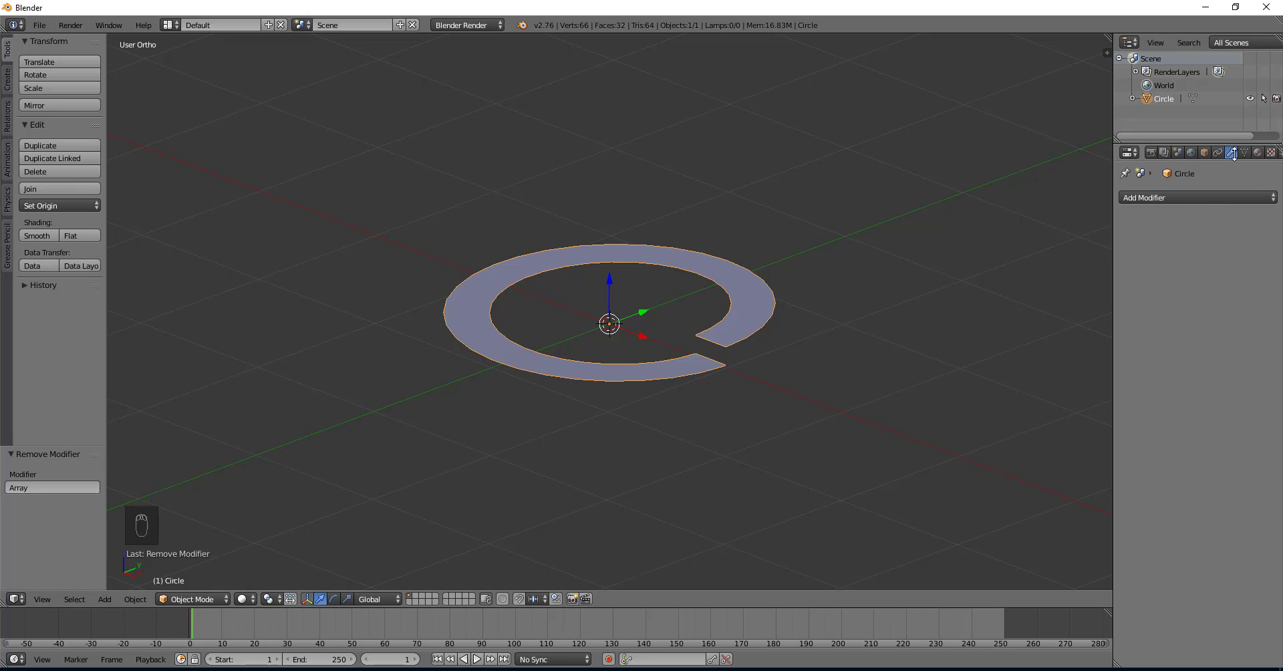
click(1189, 197)
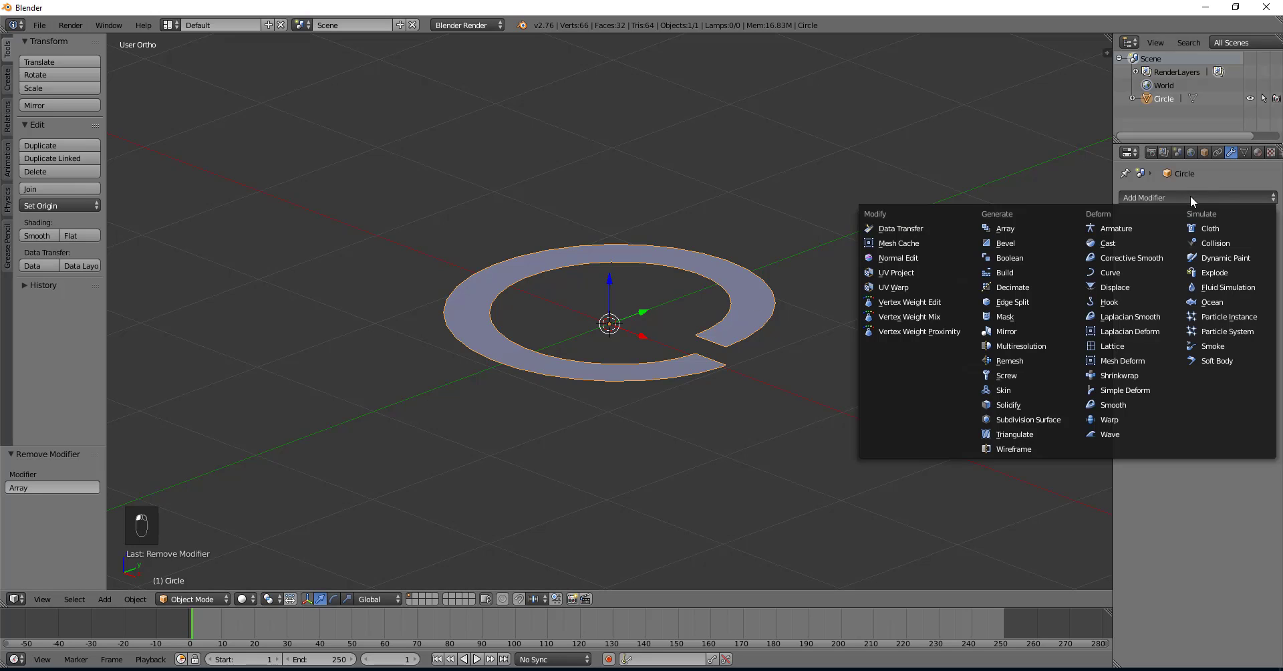
click(1008, 230)
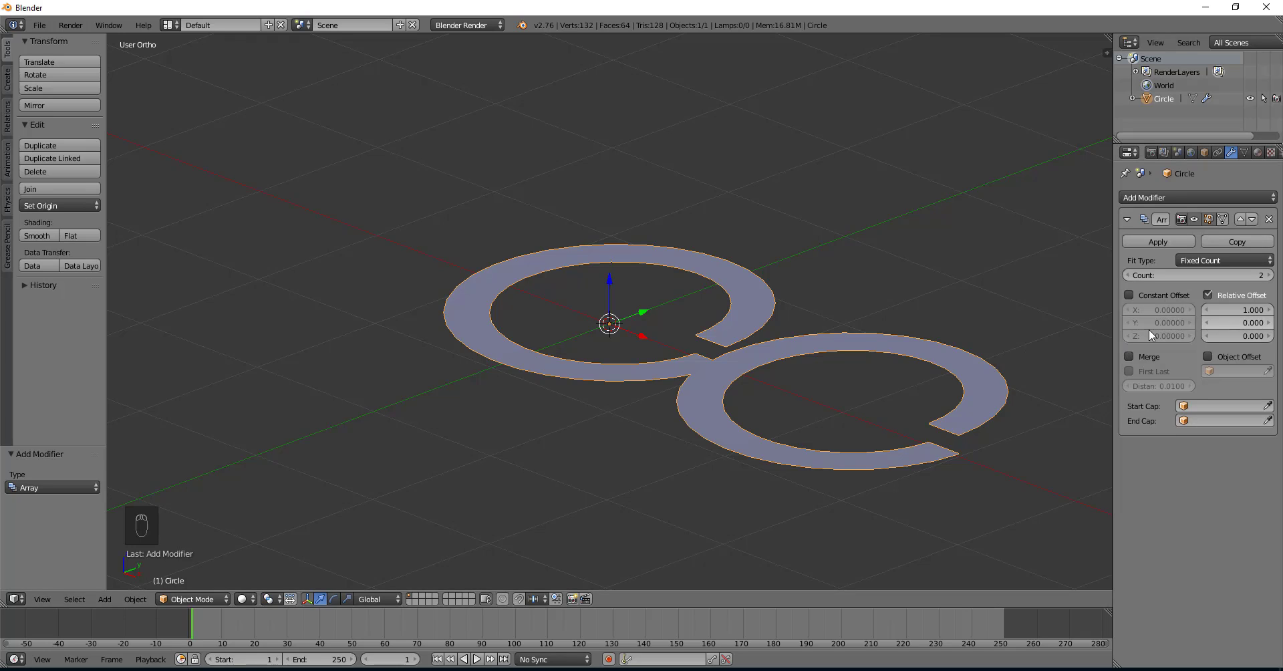
Step: Set the Array modifier's relative offset to 0 in X and 1 in Z, stacking the copies vertically
click(1240, 311)
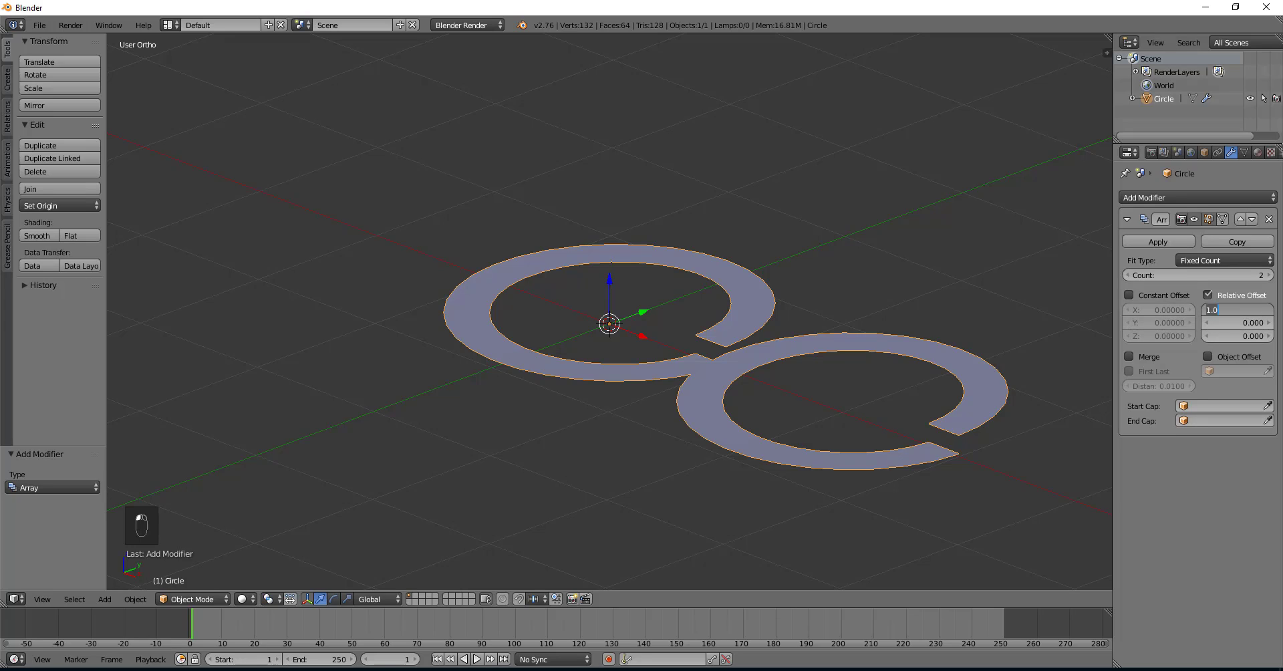
text(0)
key(Return)
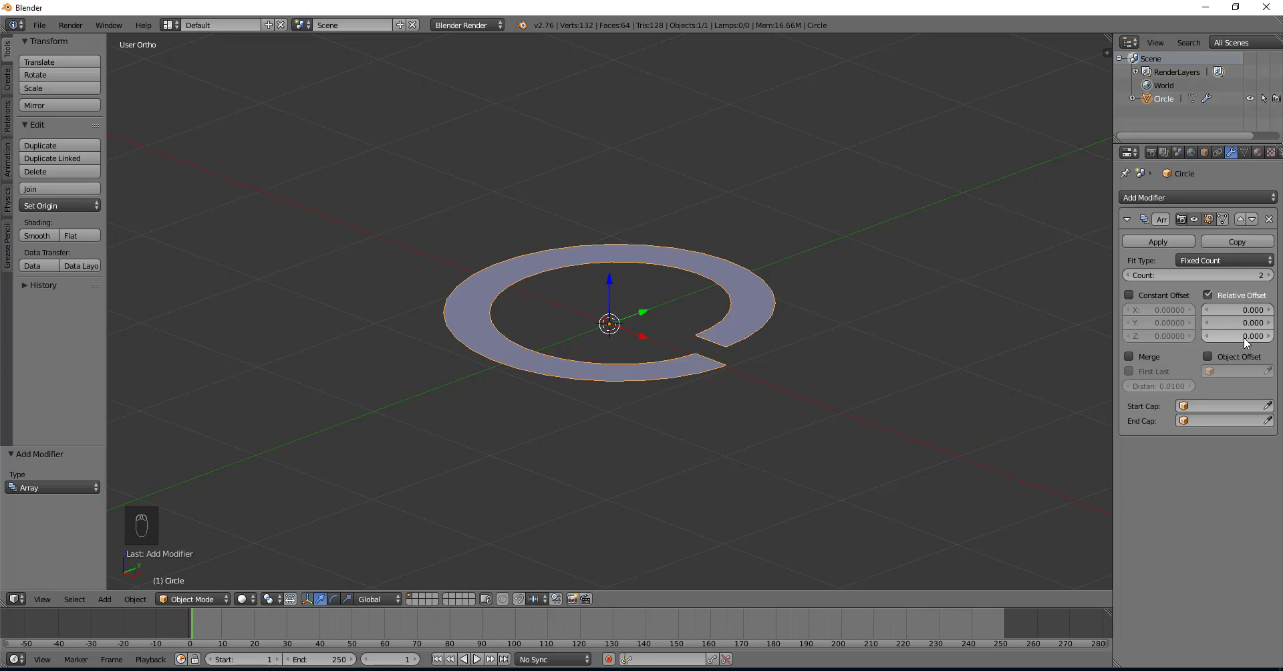
text(1)
key(Return)
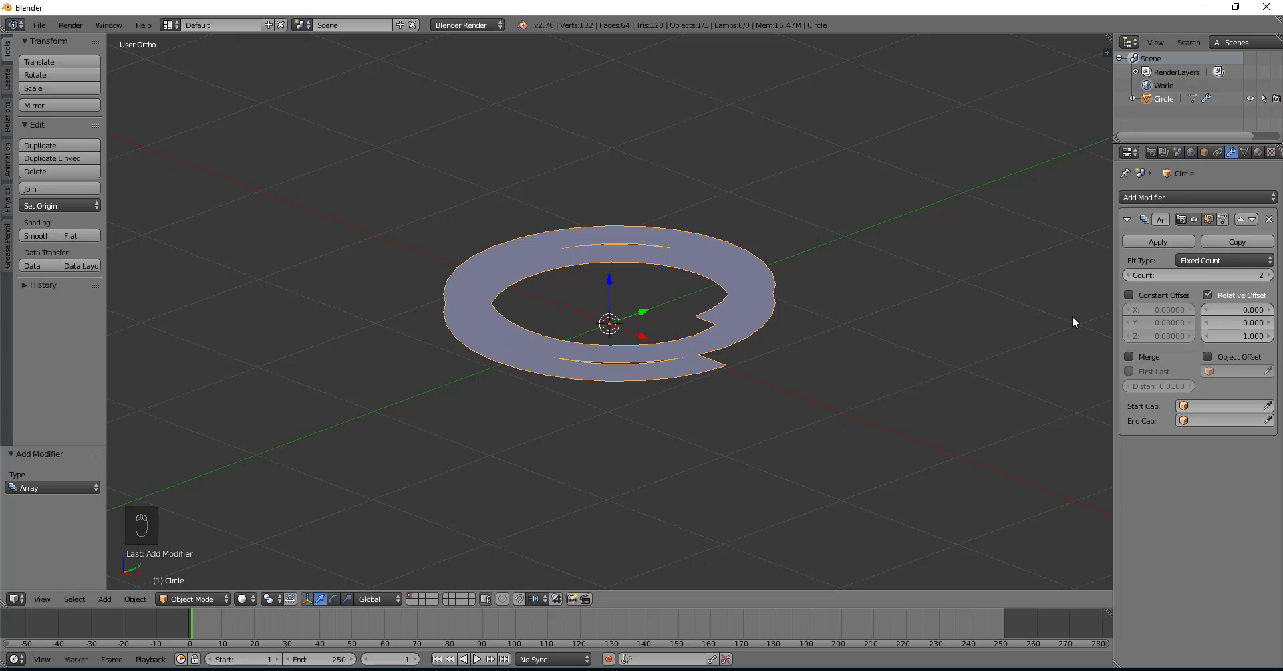
Step: Enable Merge on the Array modifier and set its count to 48
click(1129, 356)
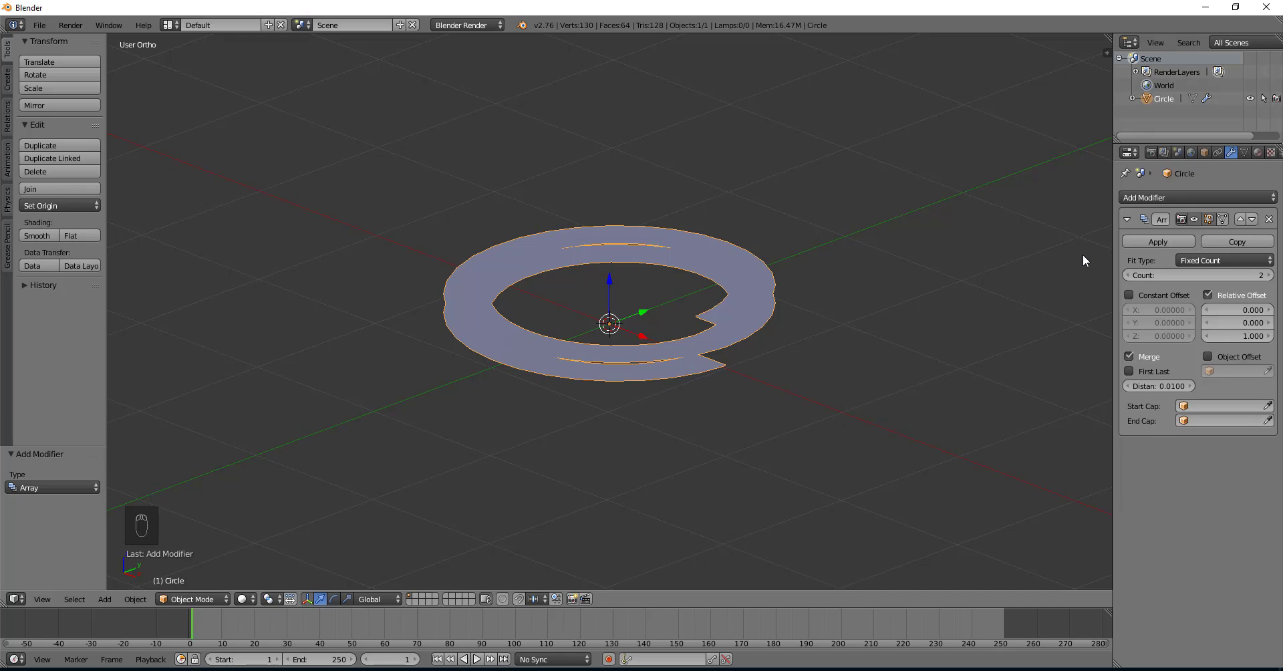
click(1173, 277)
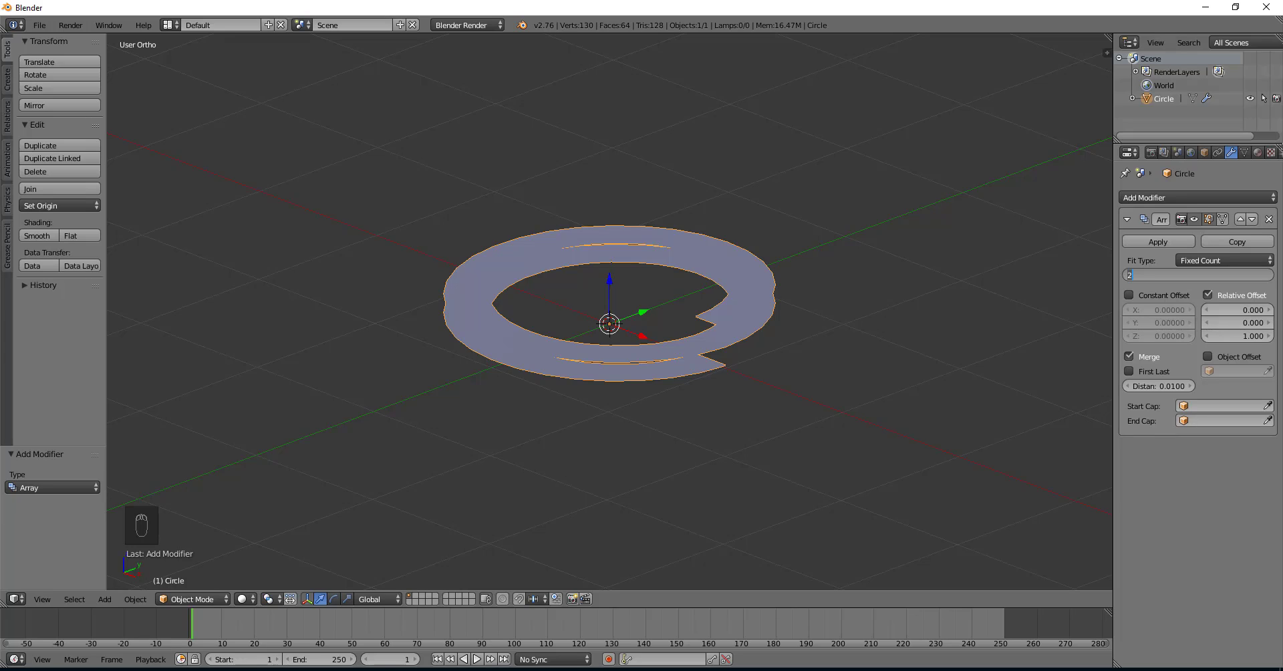
key(Return)
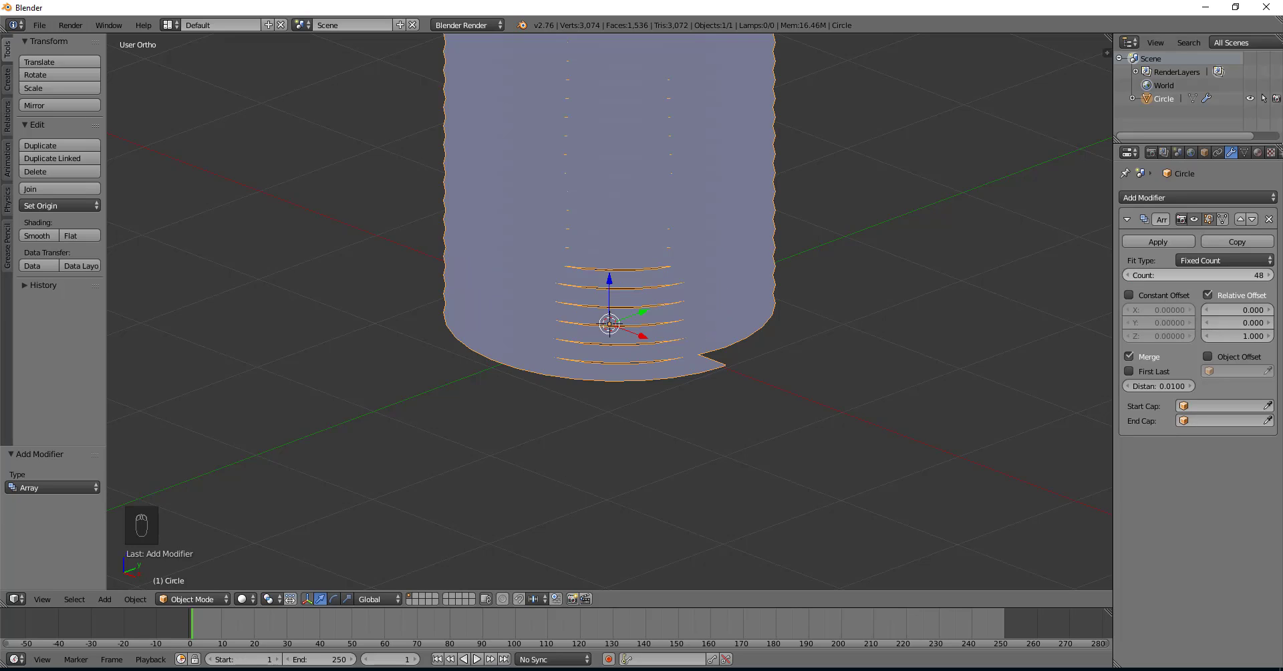
key(KP_Decimal)
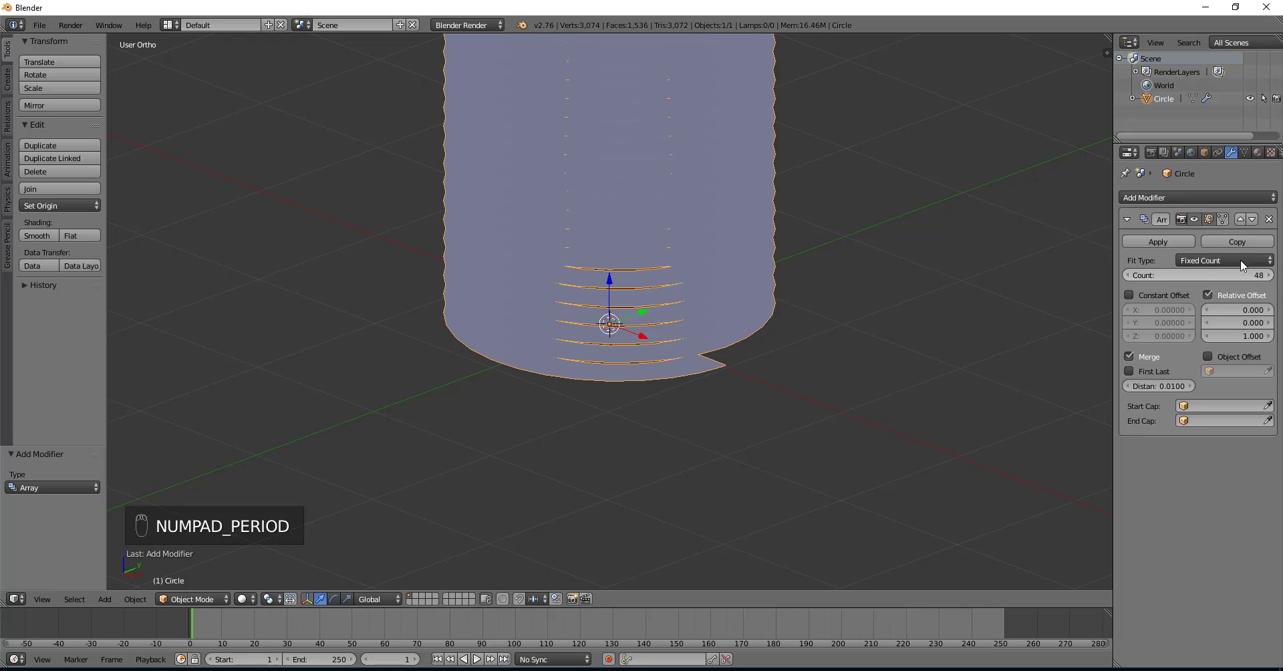
key(KP_Decimal)
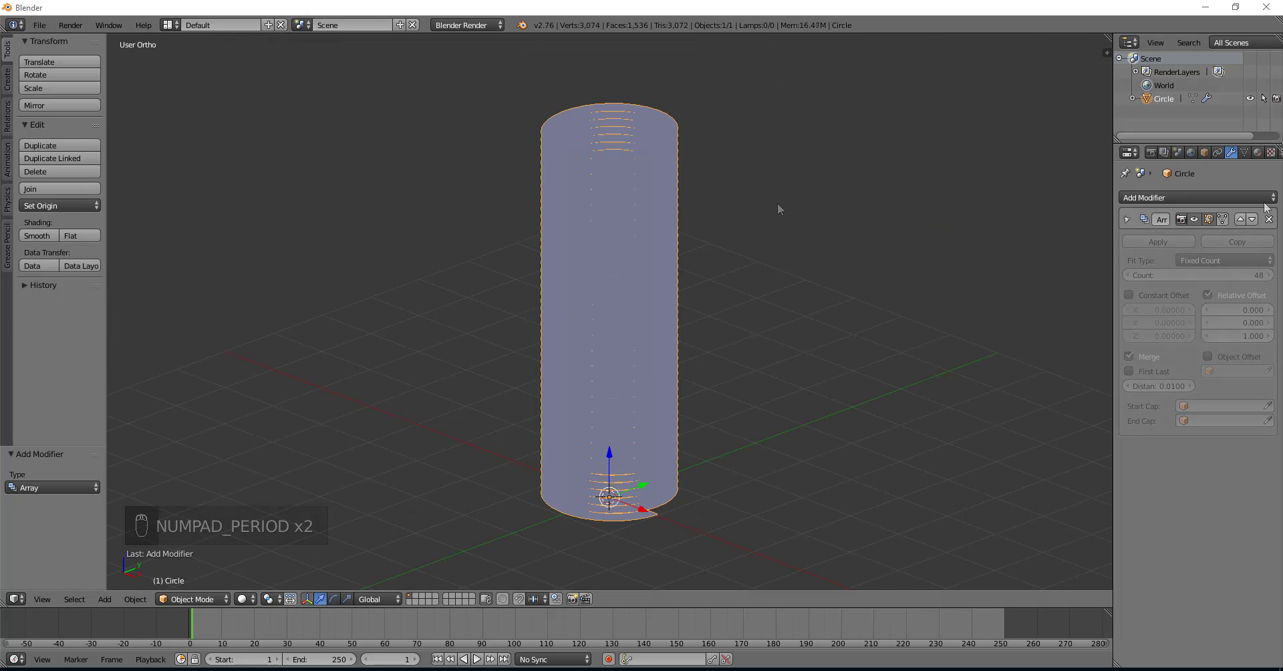
Step: Add a Solidify modifier to the coil with a thickness of 0.01
click(1185, 197)
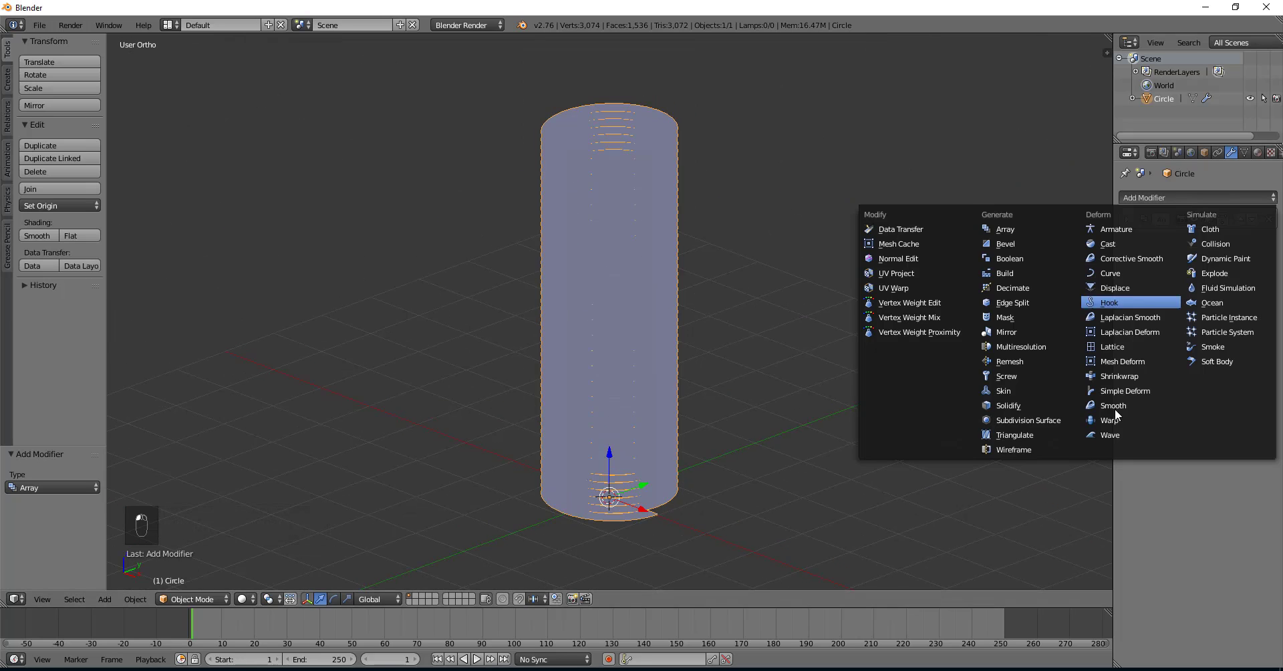
click(1009, 406)
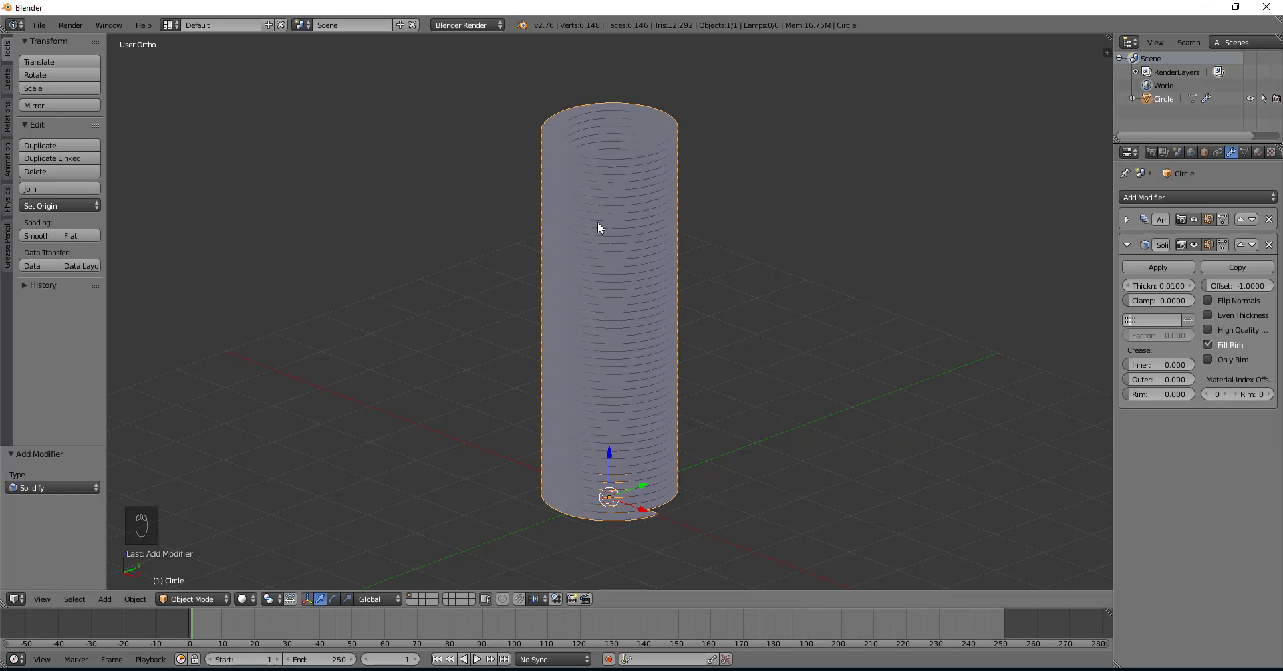
key(KP_Decimal)
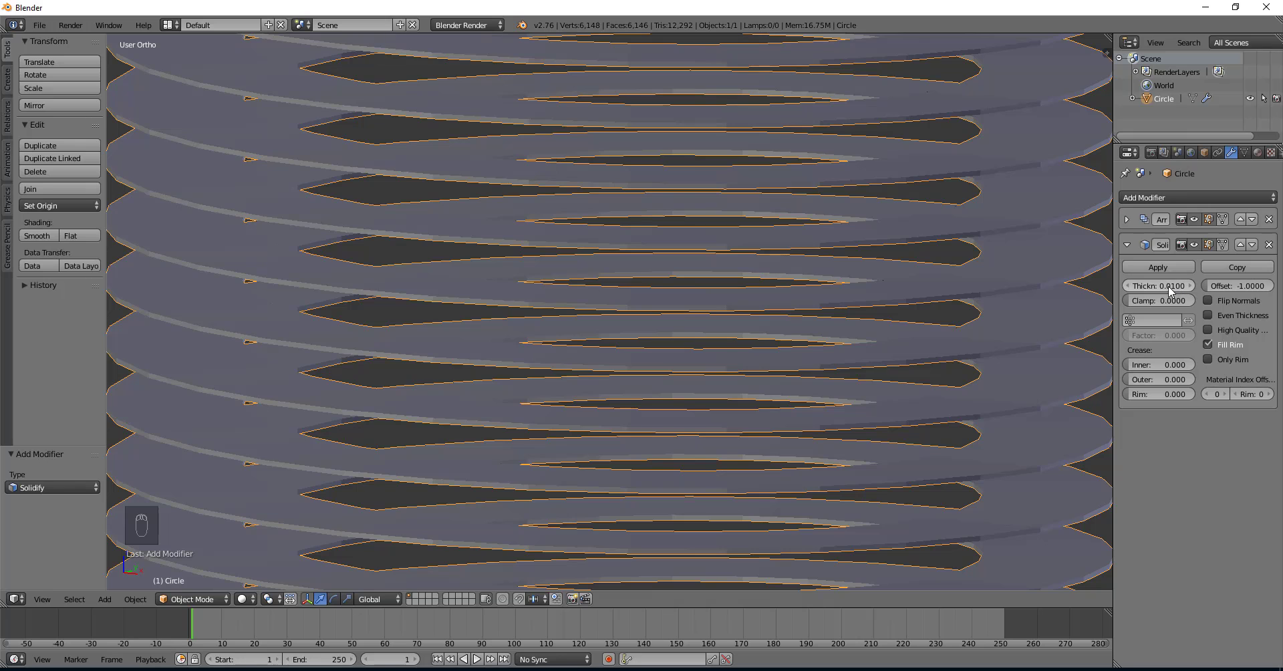
mouse_move(1168, 286)
mouse_down()
mouse_move(1217, 287)
mouse_move(1171, 287)
mouse_up()
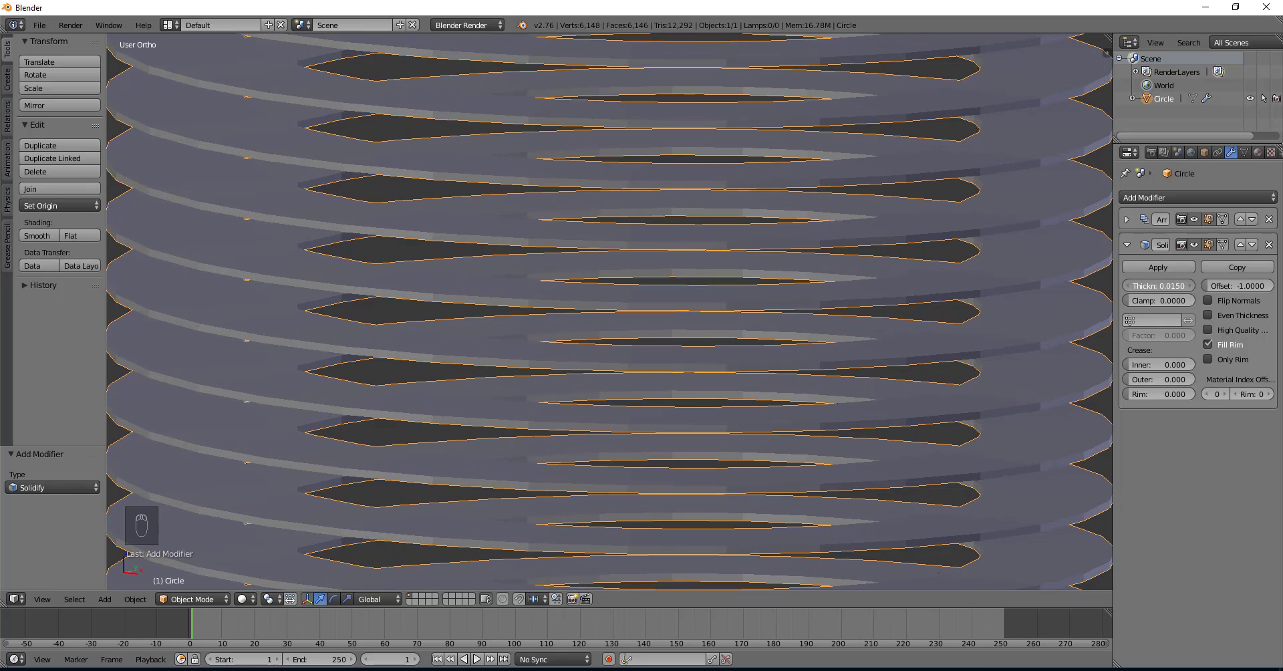
click(1165, 285)
text(.01)
key(Return)
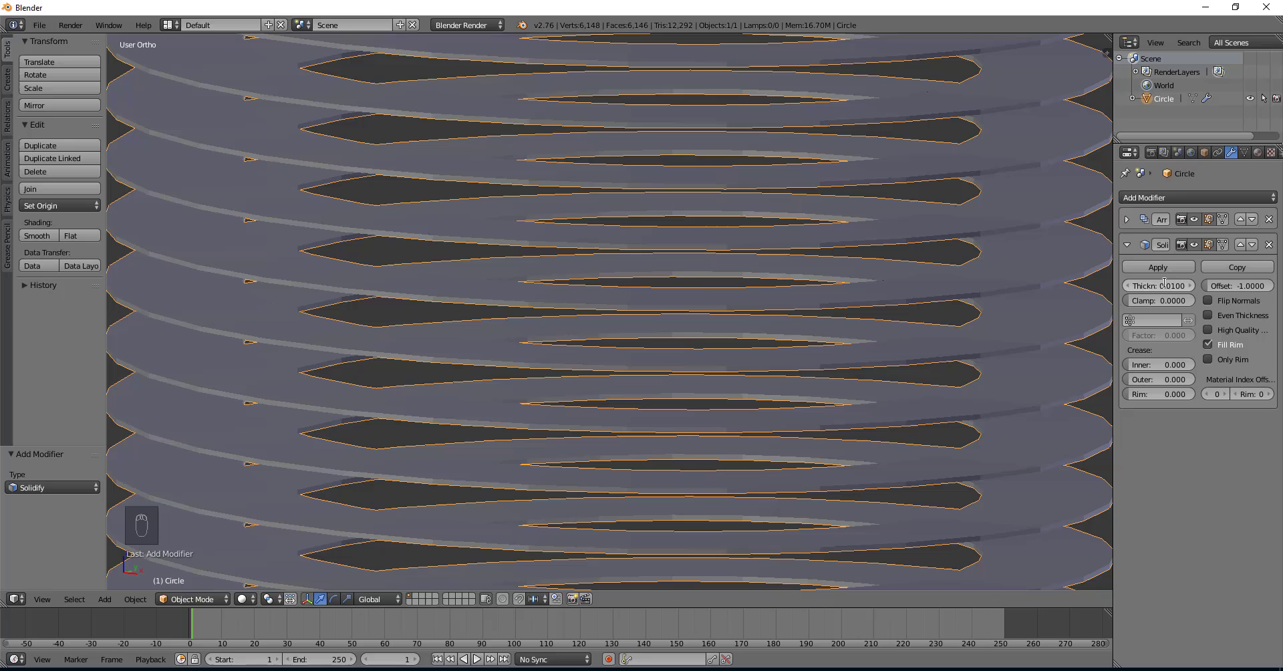
click(1128, 245)
Step: In front view, add a new mesh circle with 32 vertices and radius 1 at the base of the coil
key(KP_Decimal)
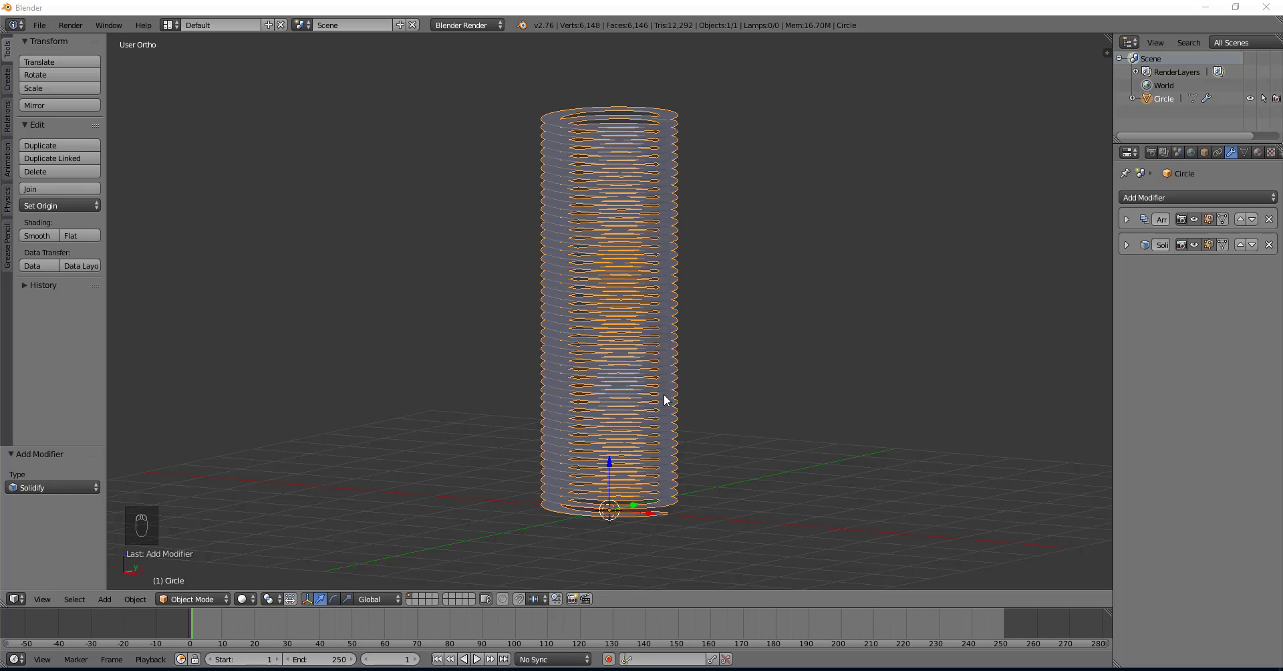
middle_drag(704, 371, 745, 361)
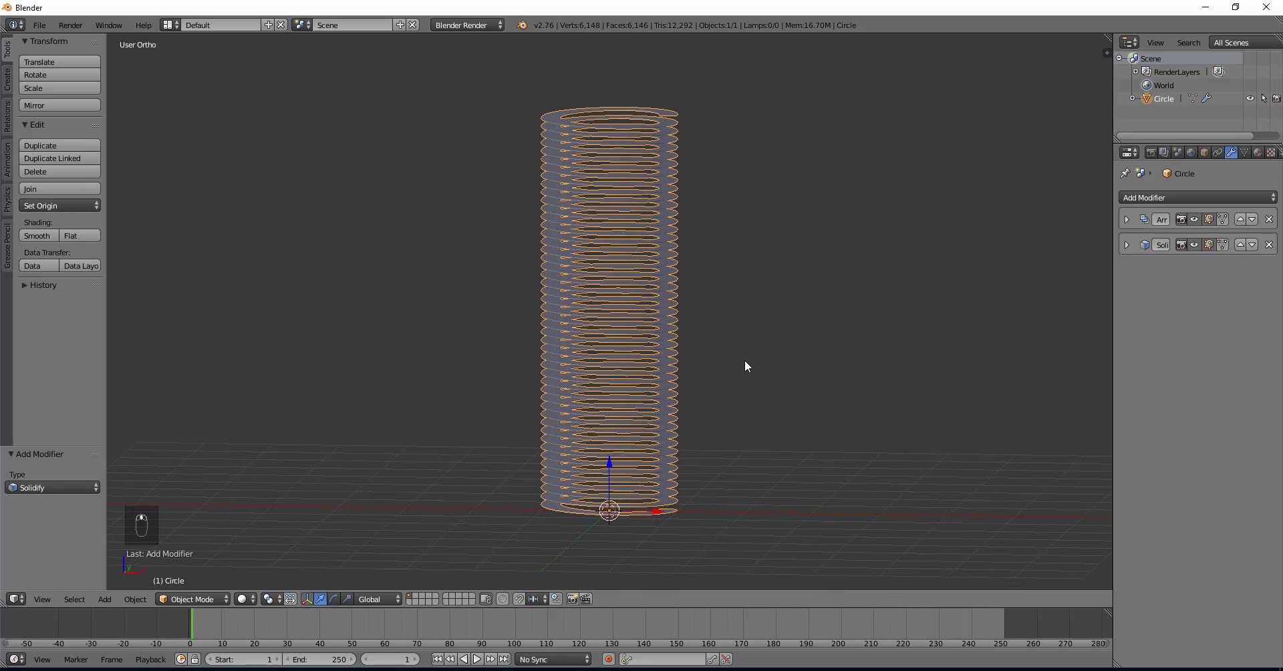
key(KP_1)
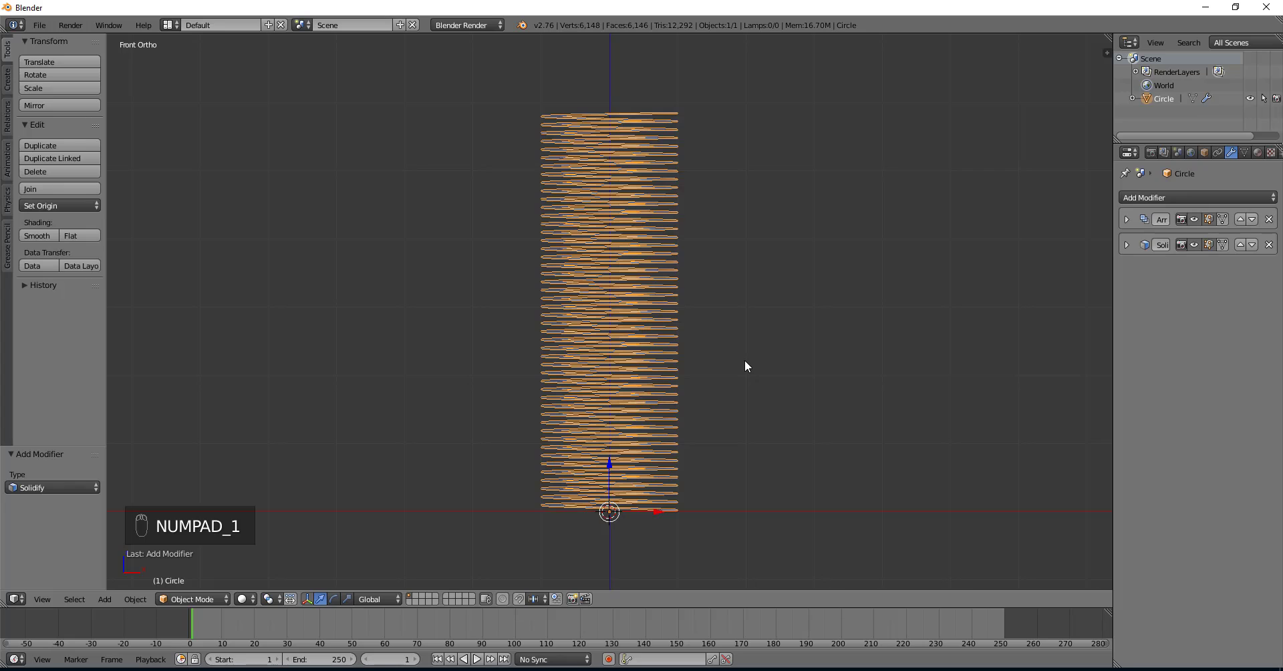
key(shift+a)
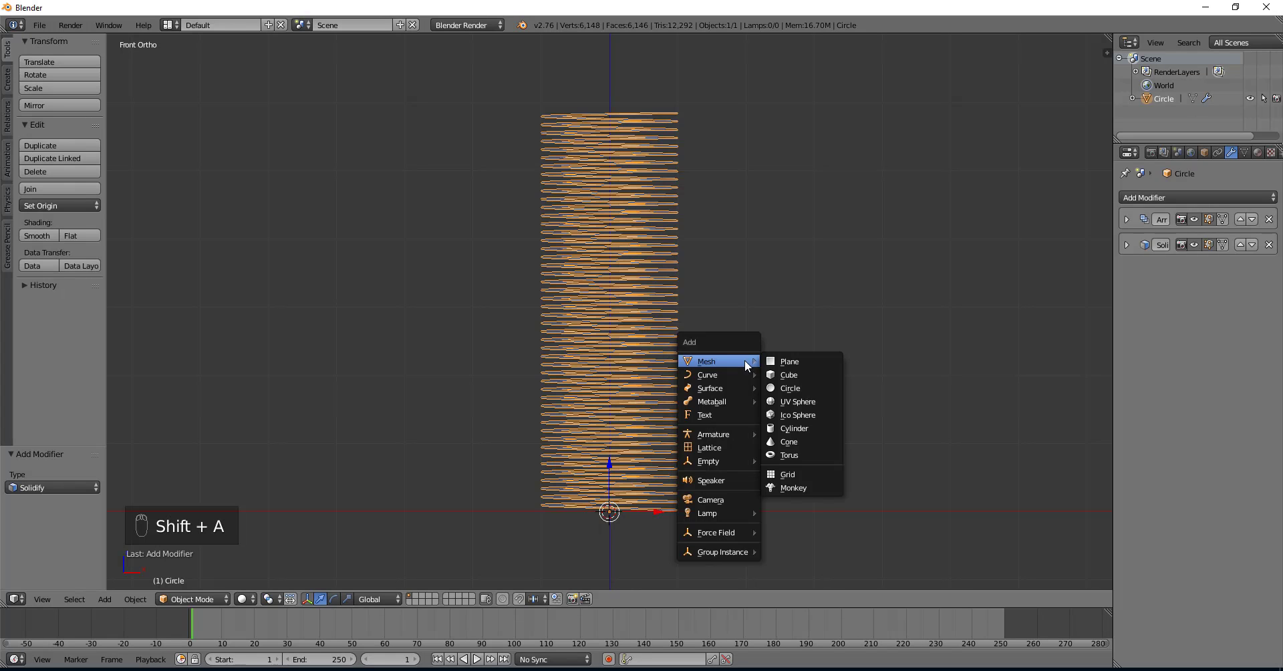
mouse_move(744, 375)
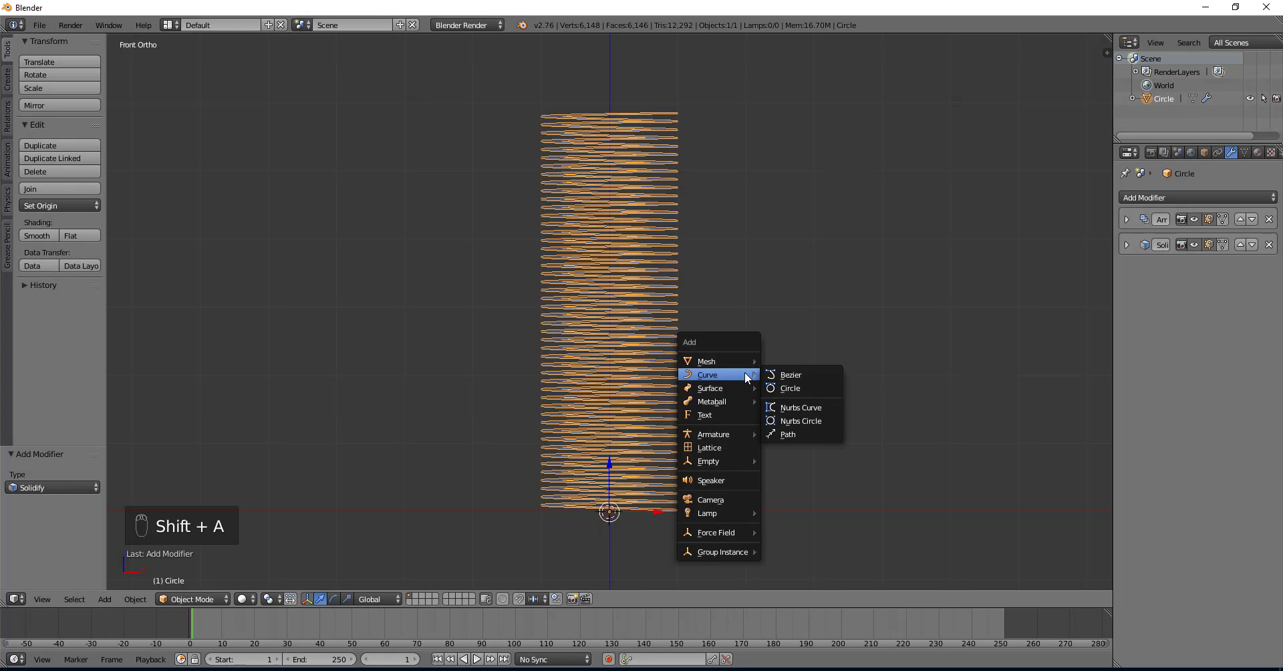
click(740, 360)
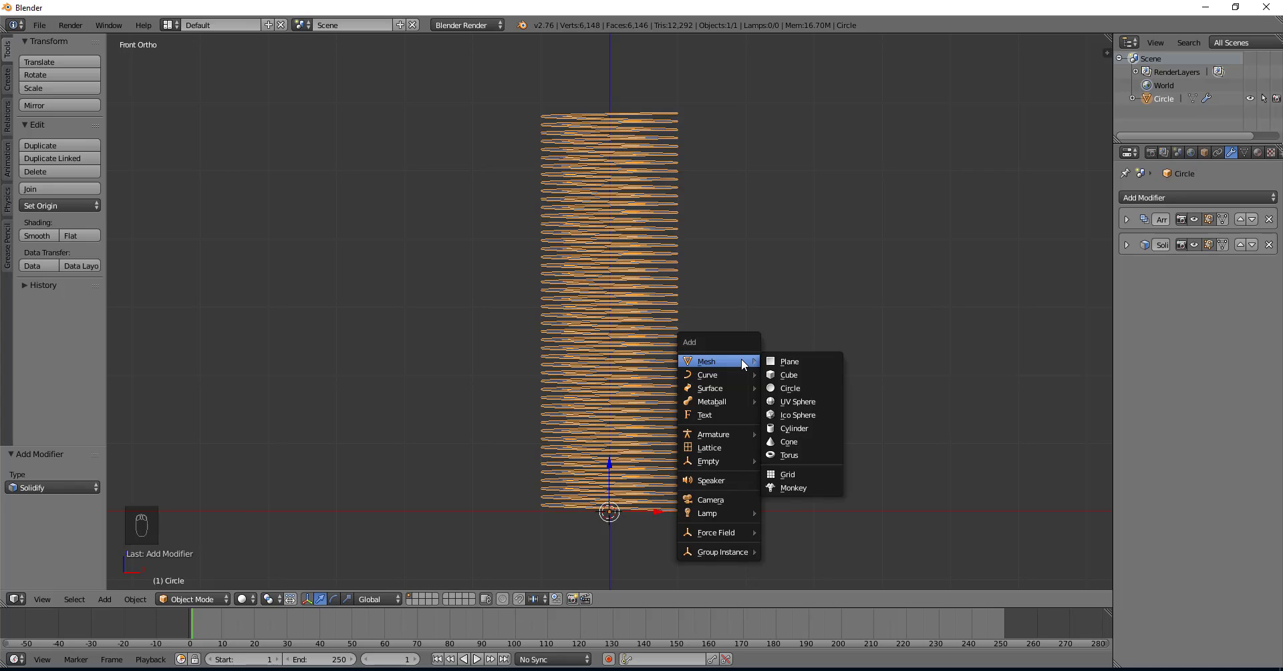
click(792, 388)
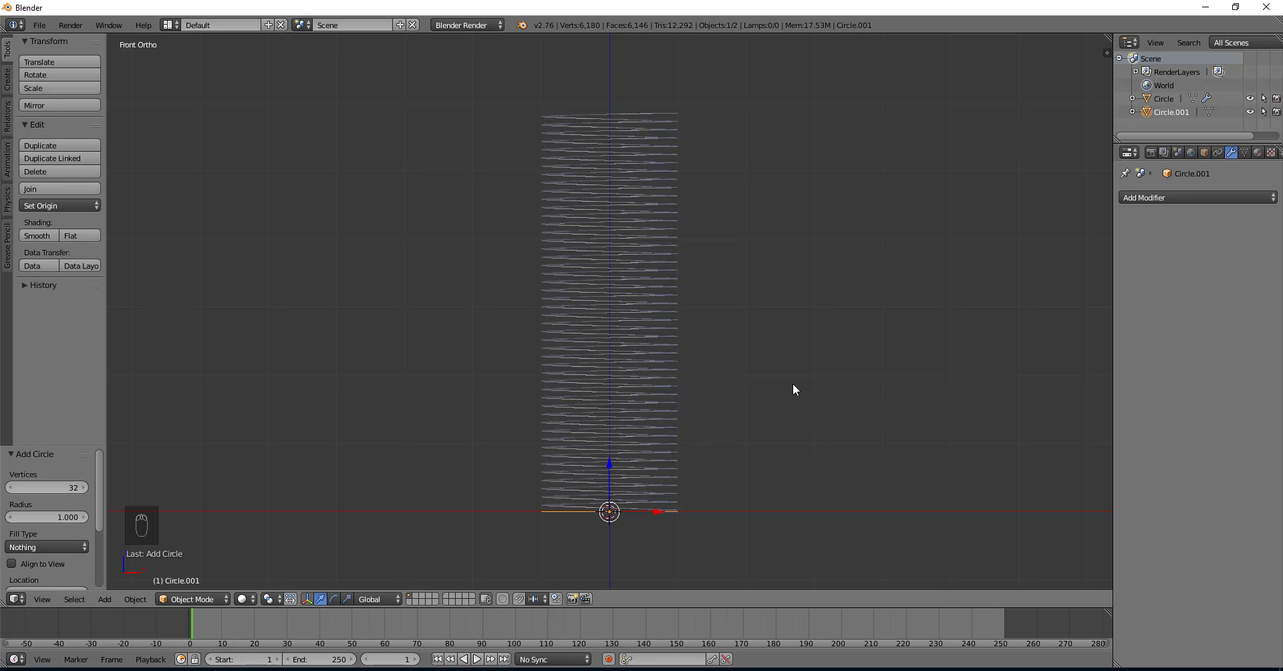
Step: In edit mode, rotate the new circle's vertices 90° about the X axis so it stands upright
key(Tab)
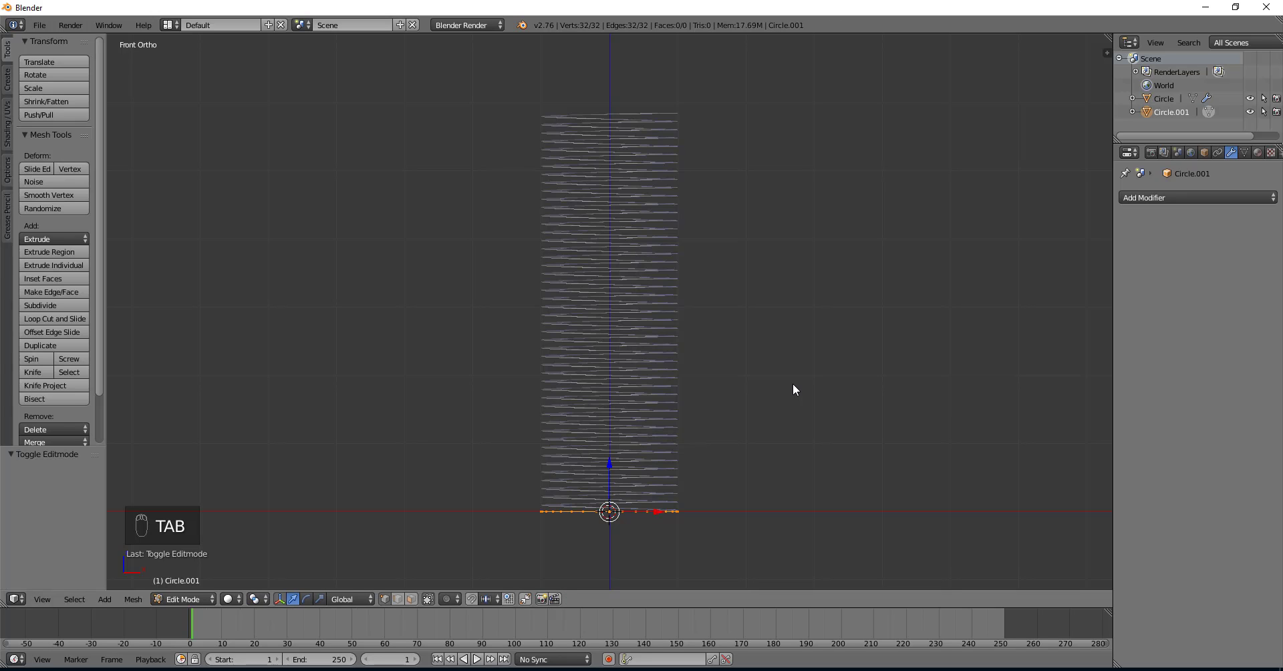
key(r)
key(x)
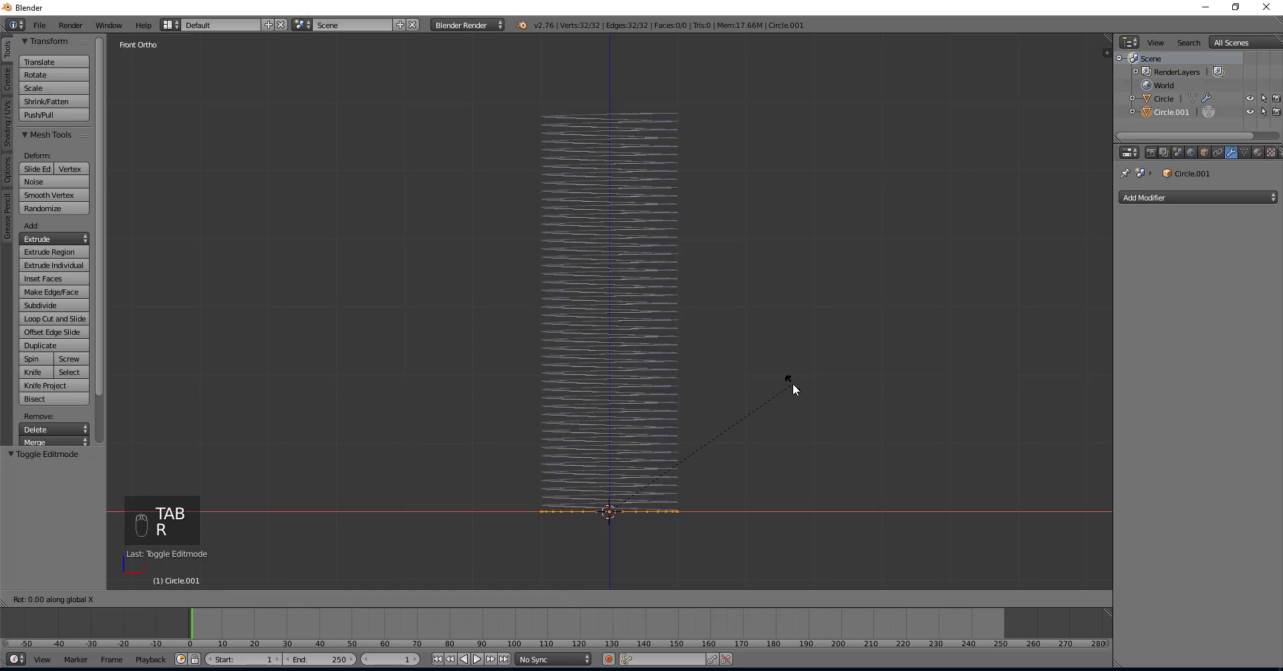
key(9)
key(0)
key(Return)
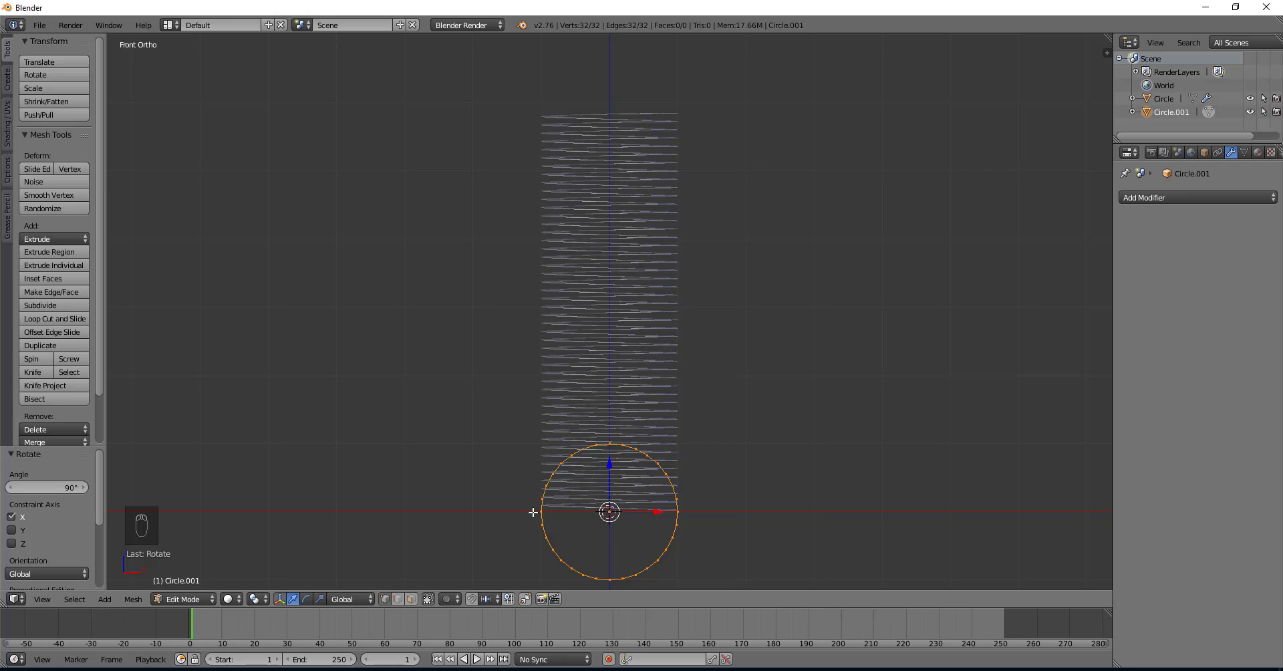
key(h)
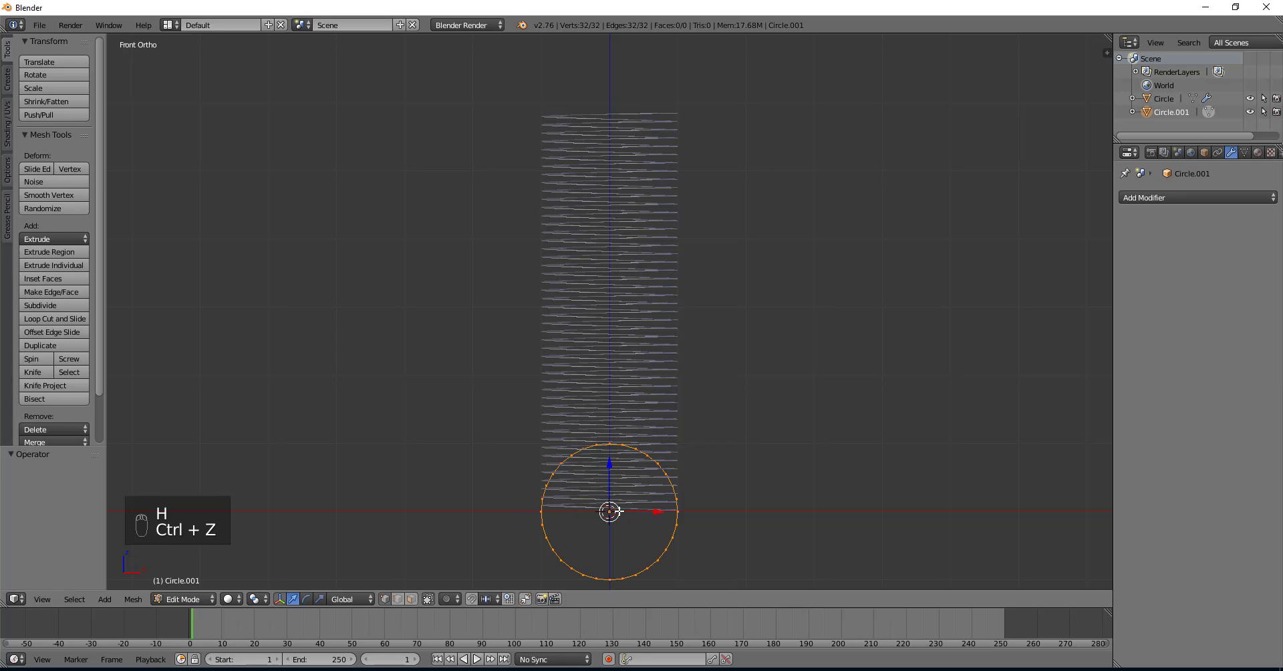
key(ctrl+z)
Step: Scale the upright circle up by about 3.415 and move it along the coil's side so its edge meets the origin
key(g)
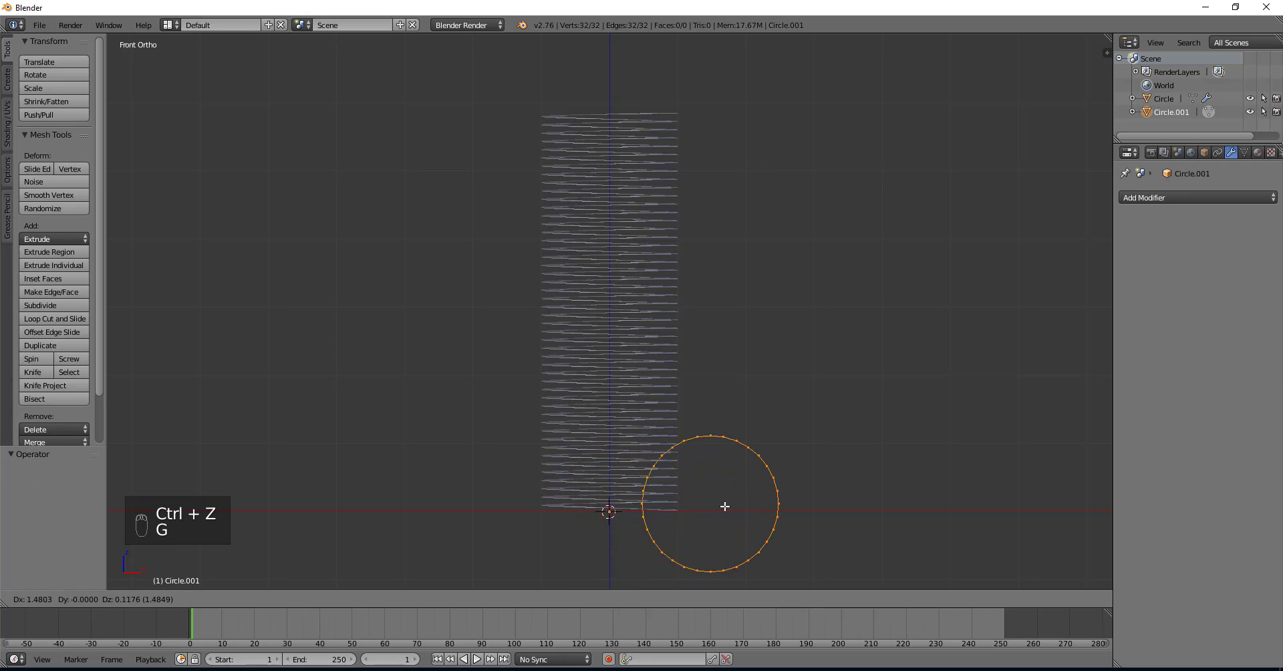
click(839, 495)
key(s)
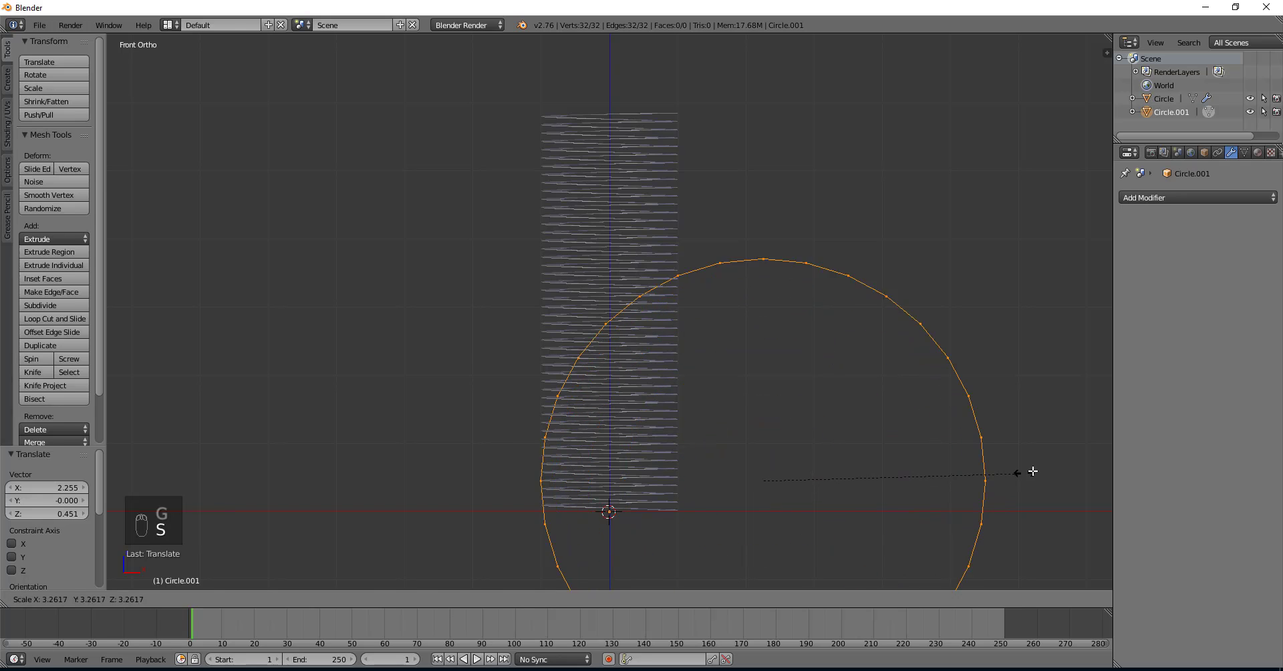
click(1030, 474)
key(g)
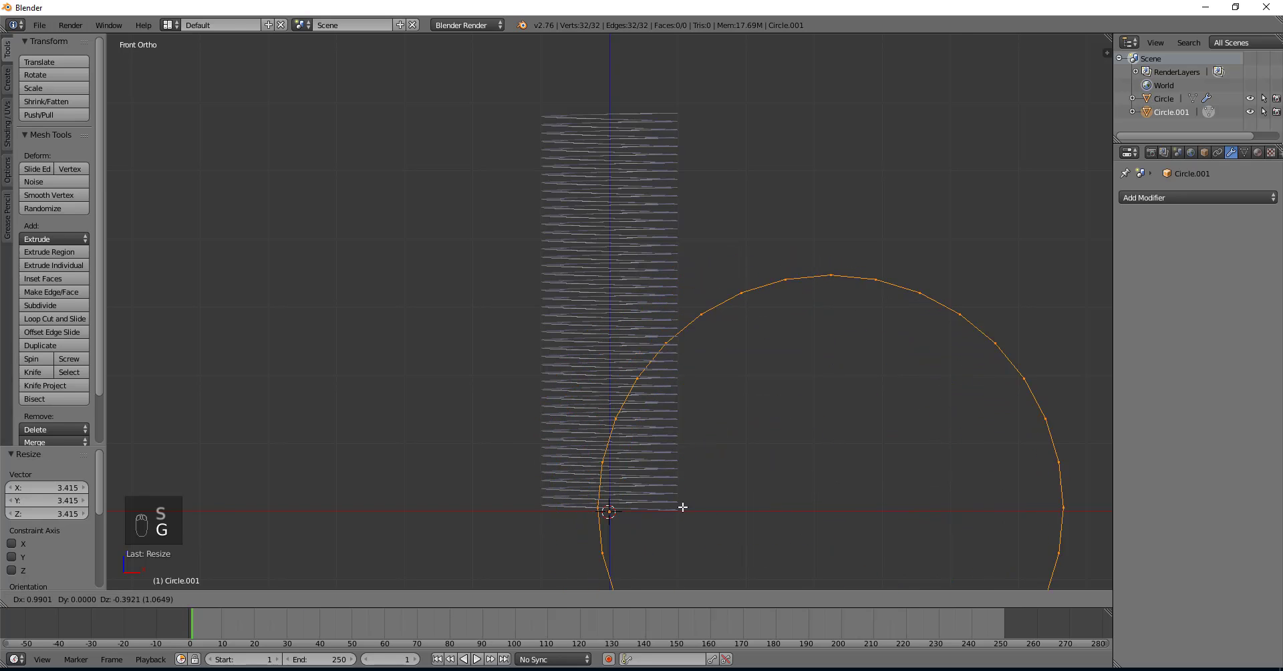
click(682, 507)
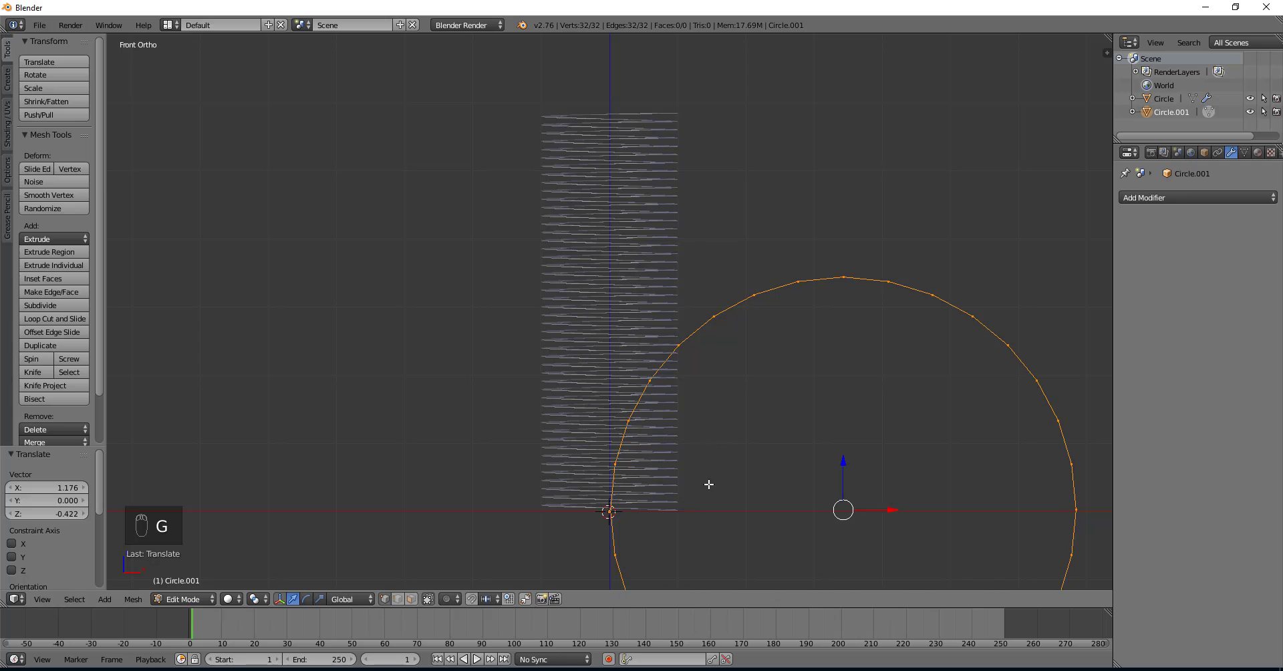
Step: Delete the vertices of the circle's lower half, leaving an arch above the X axis
scroll(788, 451, down, 2)
scroll(788, 451, down, 1)
shift+middle_drag(802, 439, 705, 371)
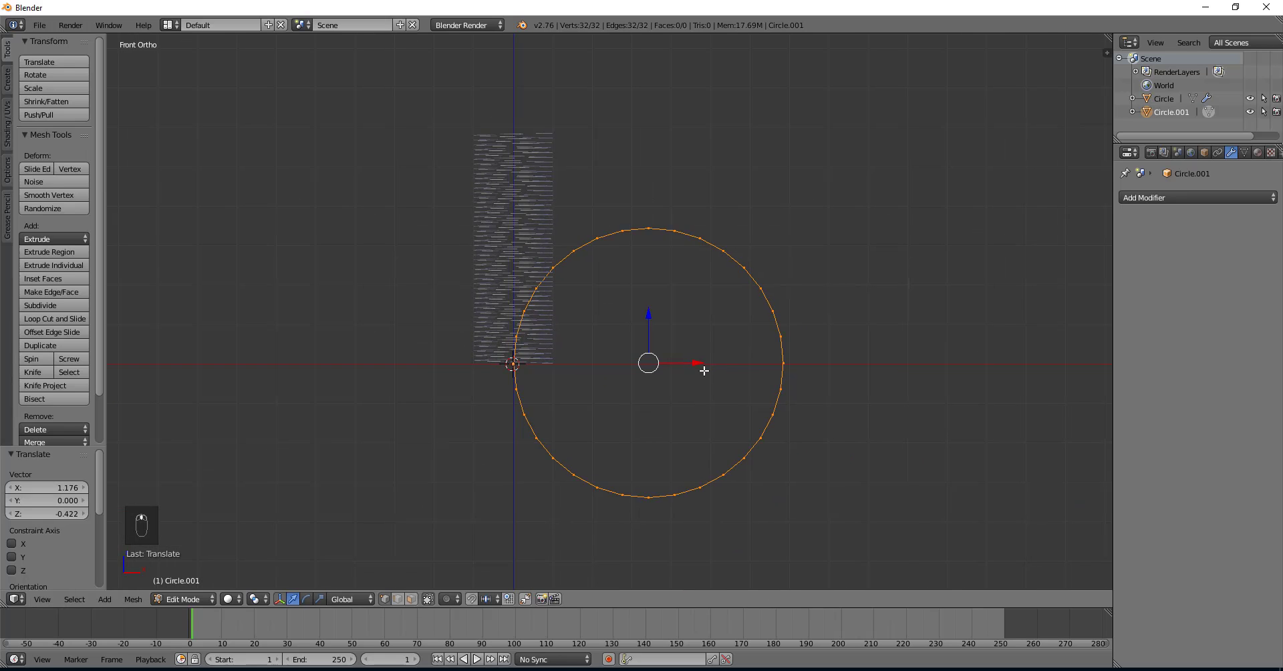
key(a)
key(b)
drag(844, 369, 359, 555)
key(x)
click(839, 395)
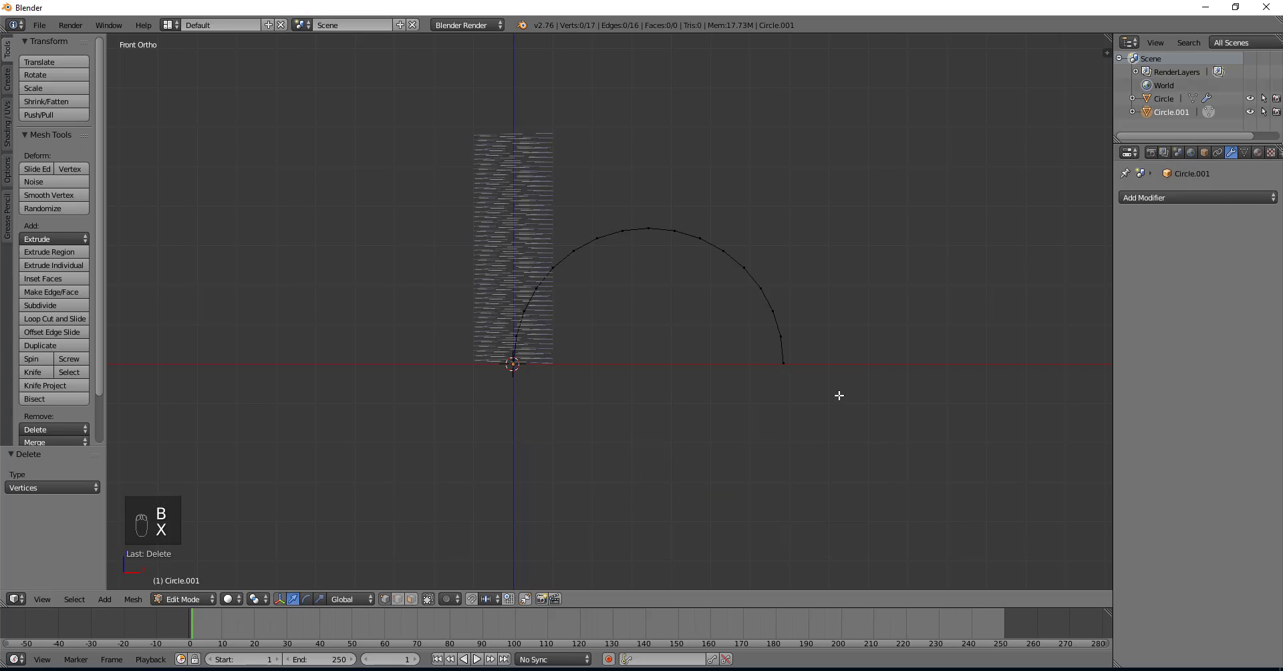
Step: Convert the half-circle mesh to a curve in object mode and open the curve for editing
shift+middle_drag(630, 232, 633, 258)
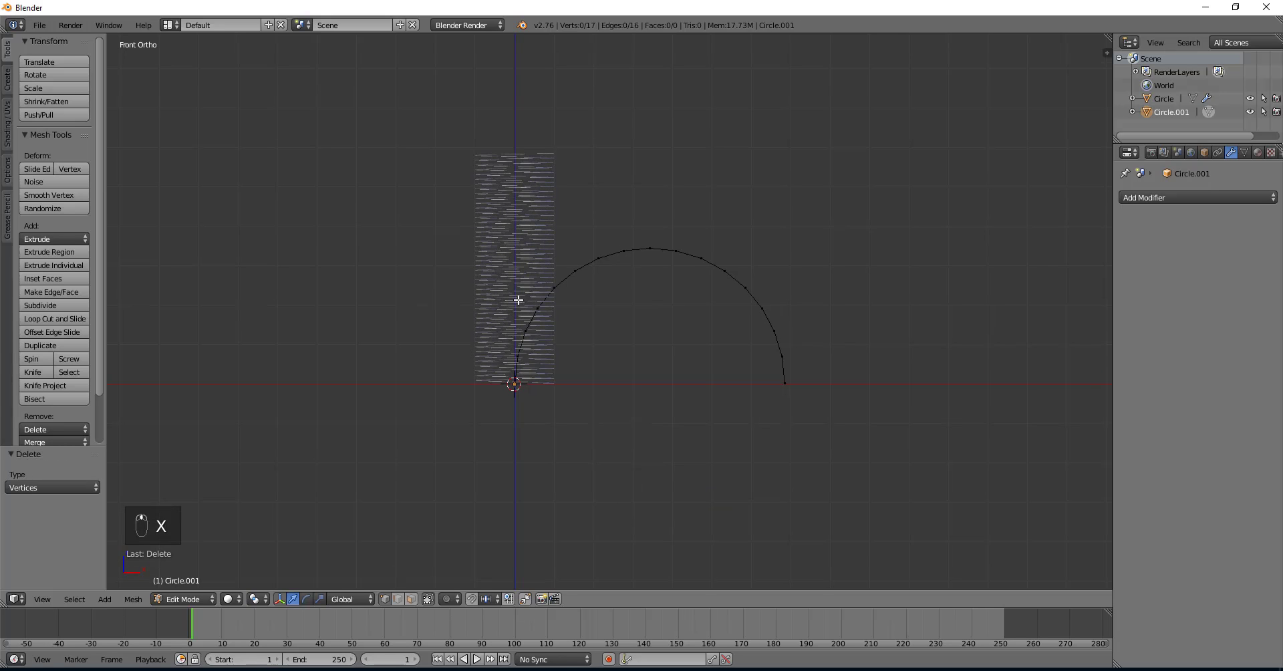
key(Tab)
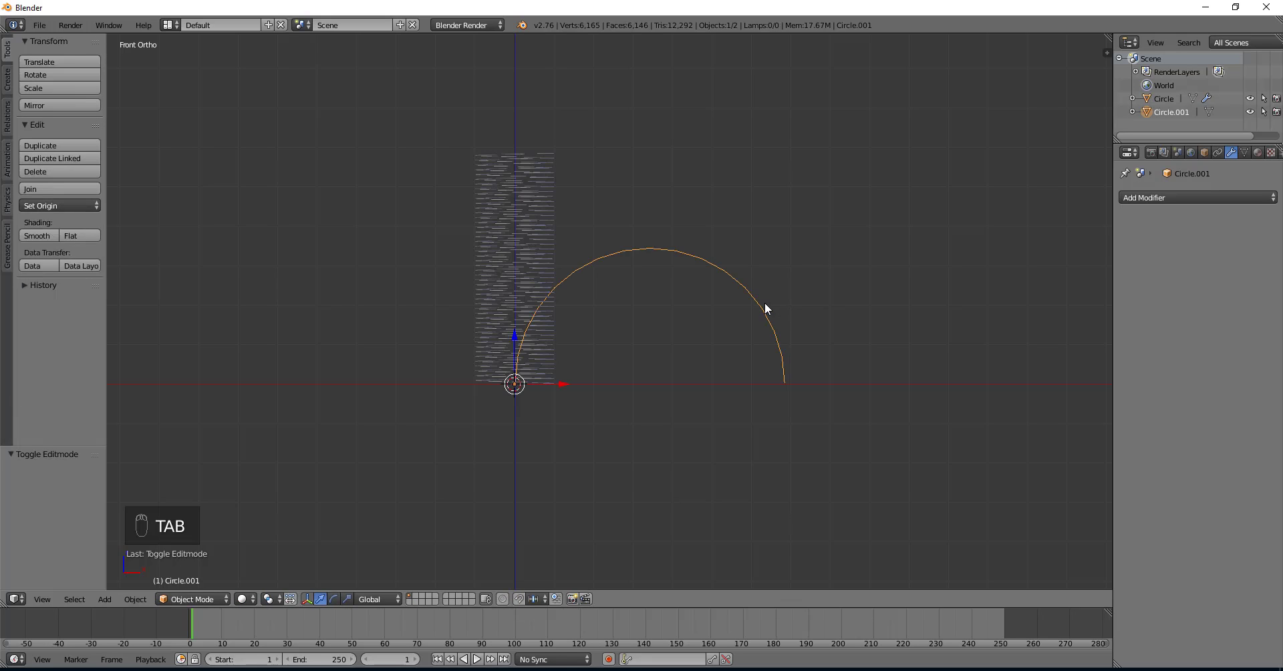
key(alt+c)
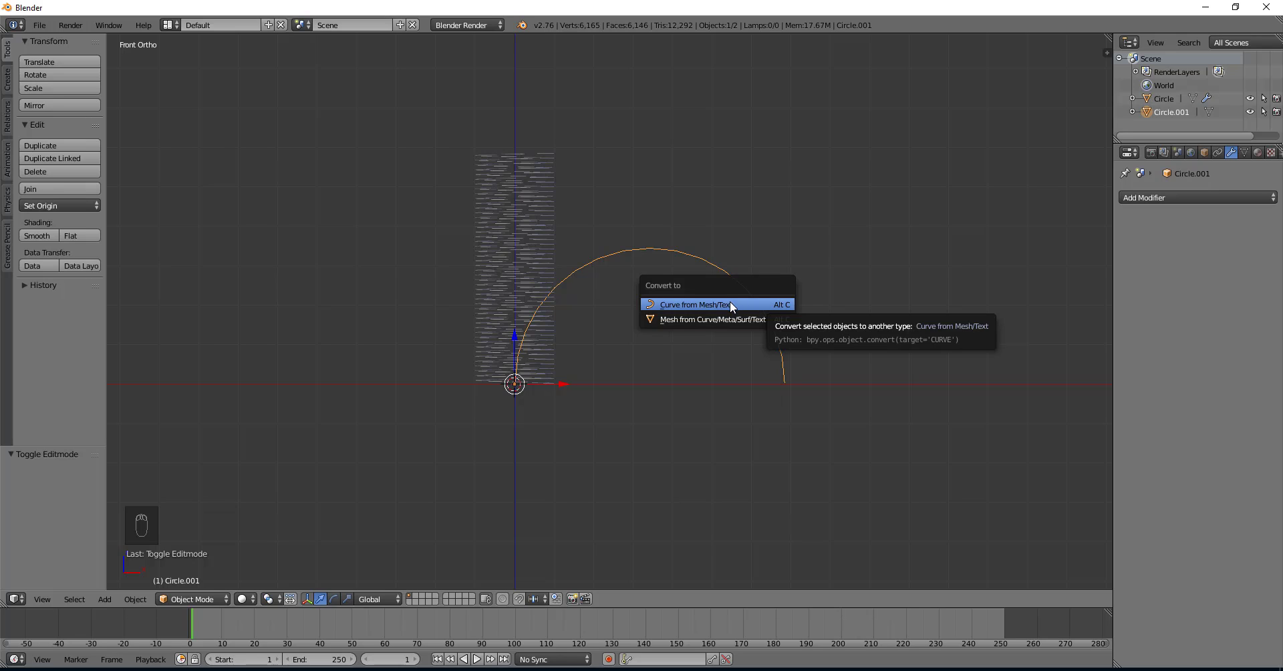
click(678, 306)
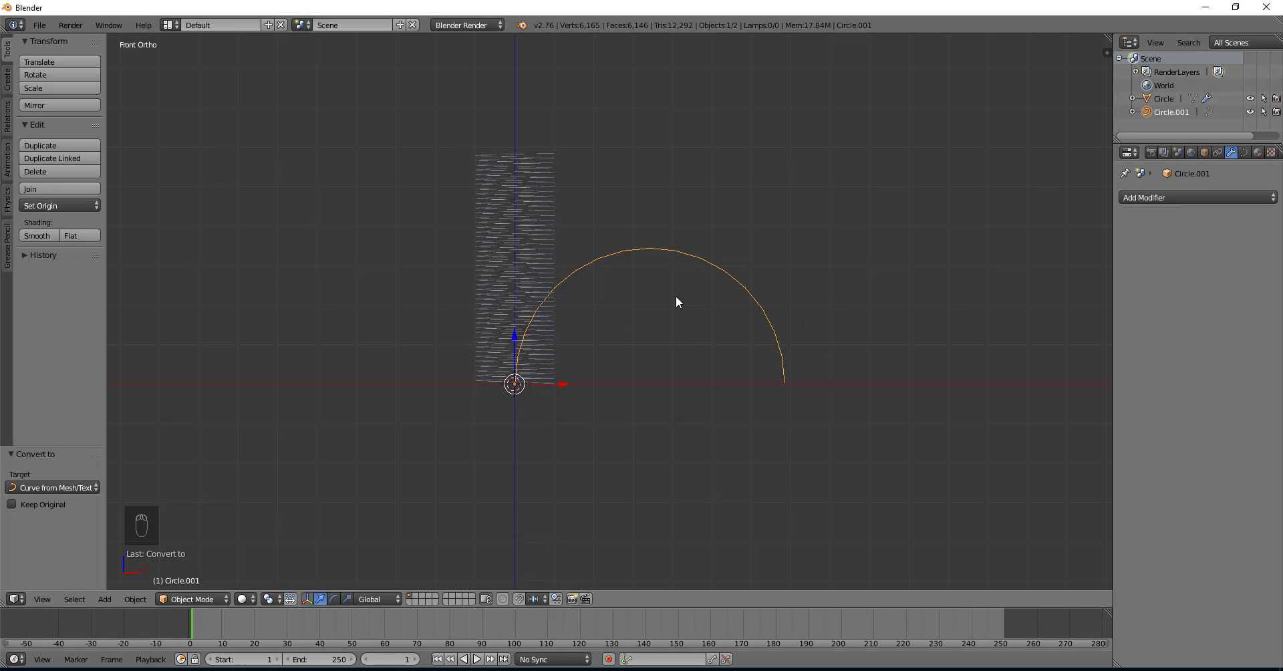
key(Tab)
scroll(676, 295, up, 5)
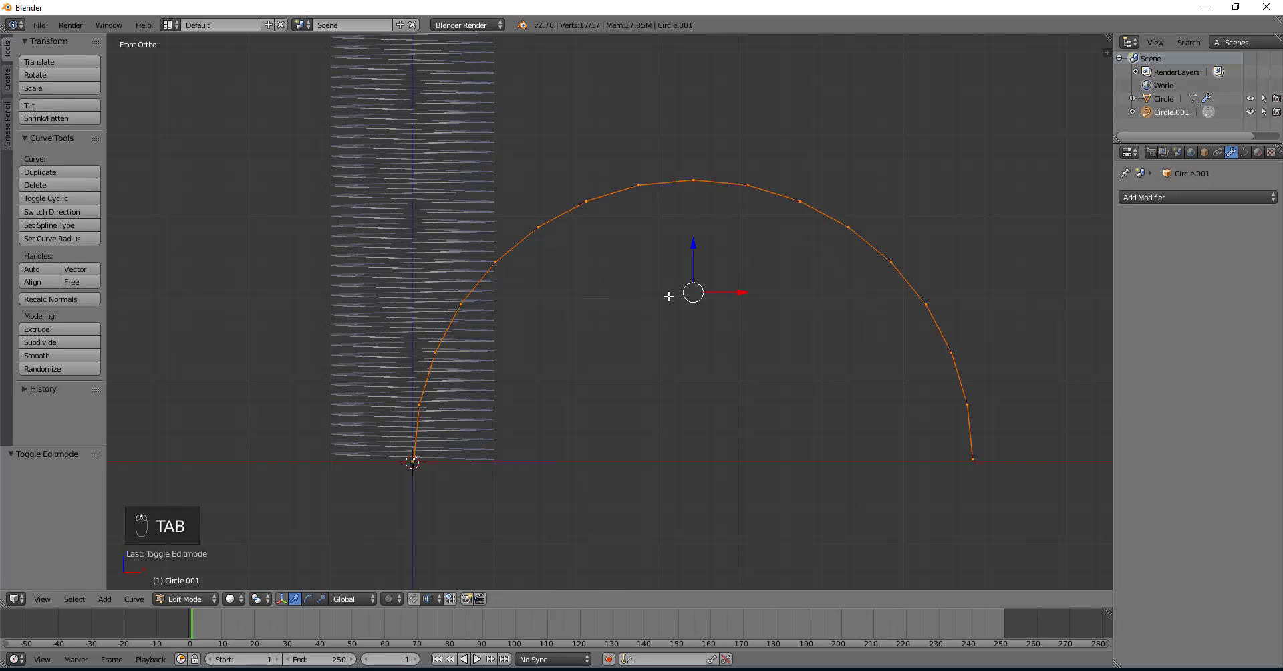
Step: Check the half-circle curve's direction arrows and the Switch Direction command, and return to object mode
shift+middle_drag(665, 239, 630, 369)
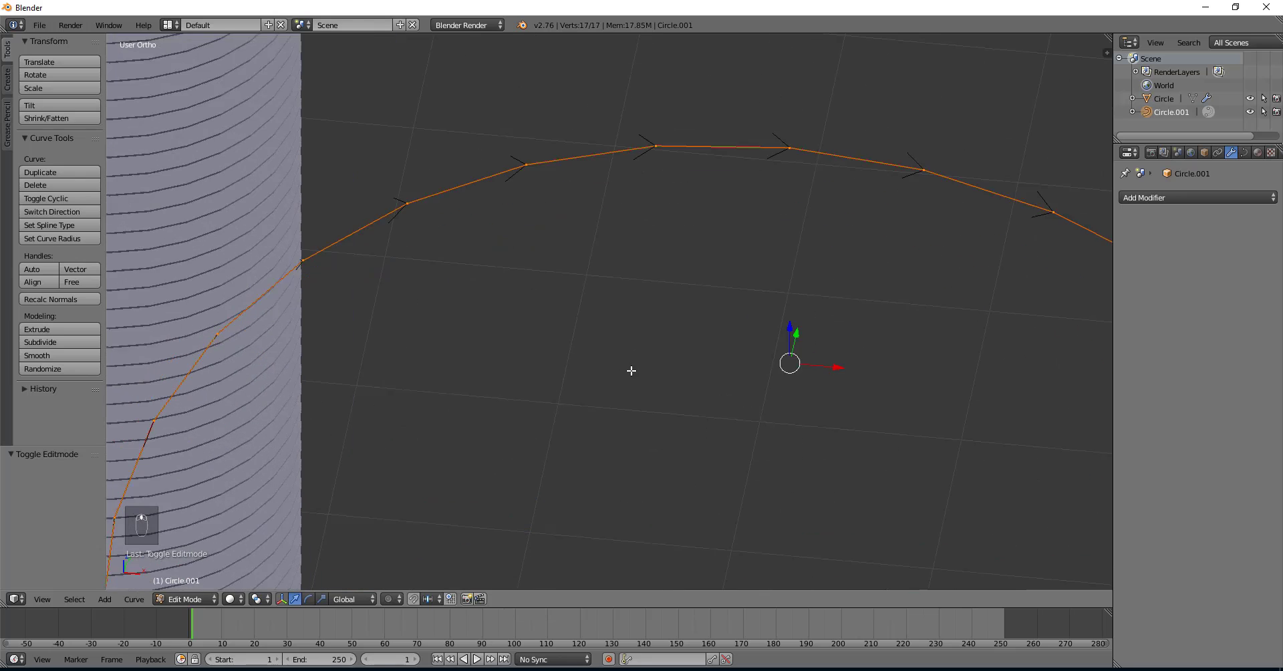
scroll(630, 369, up, 3)
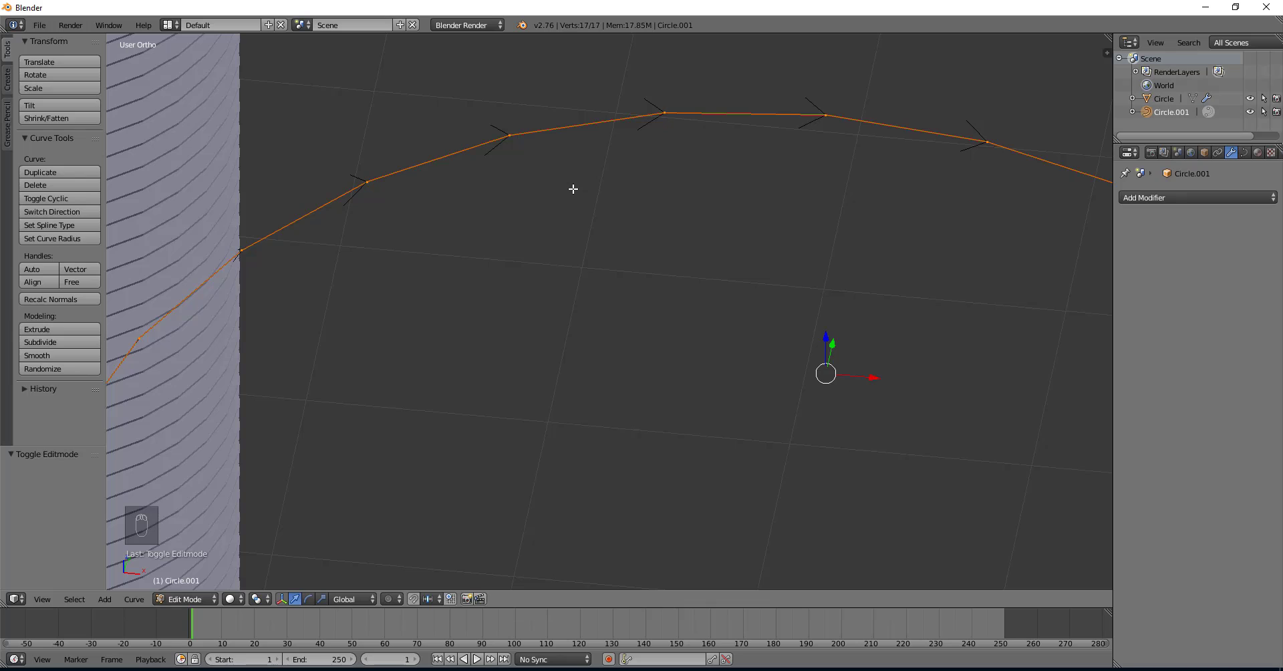
key(w)
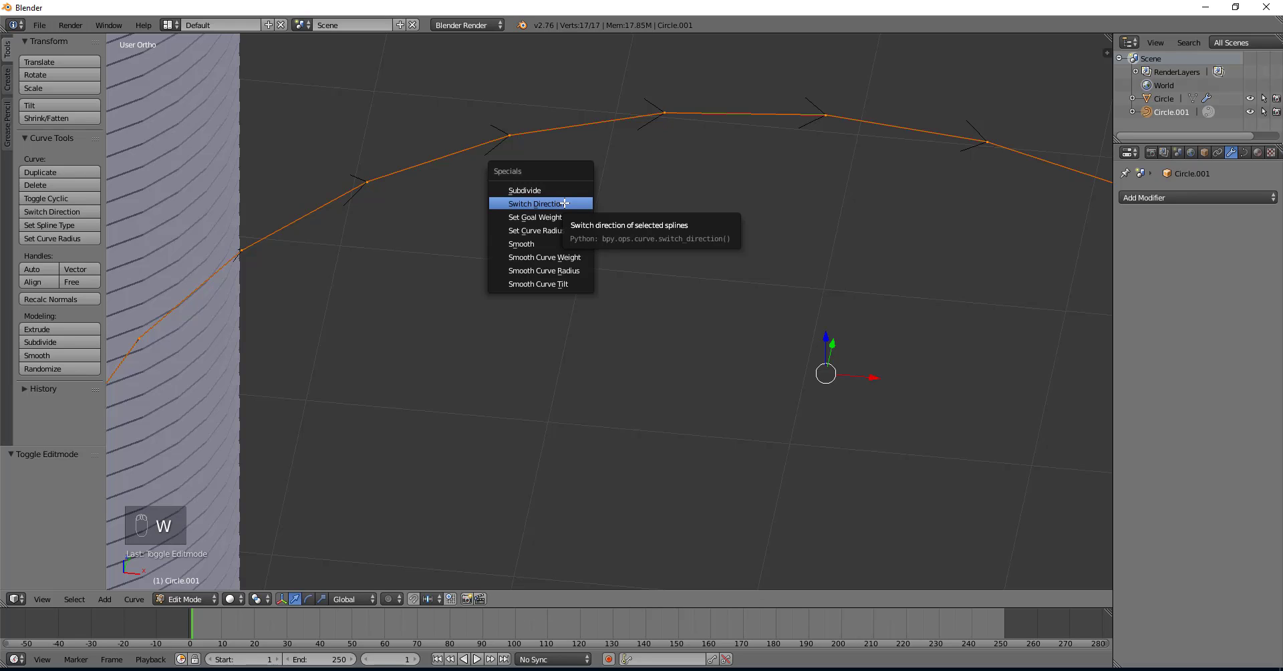
click(561, 203)
middle_drag(759, 187, 642, 149)
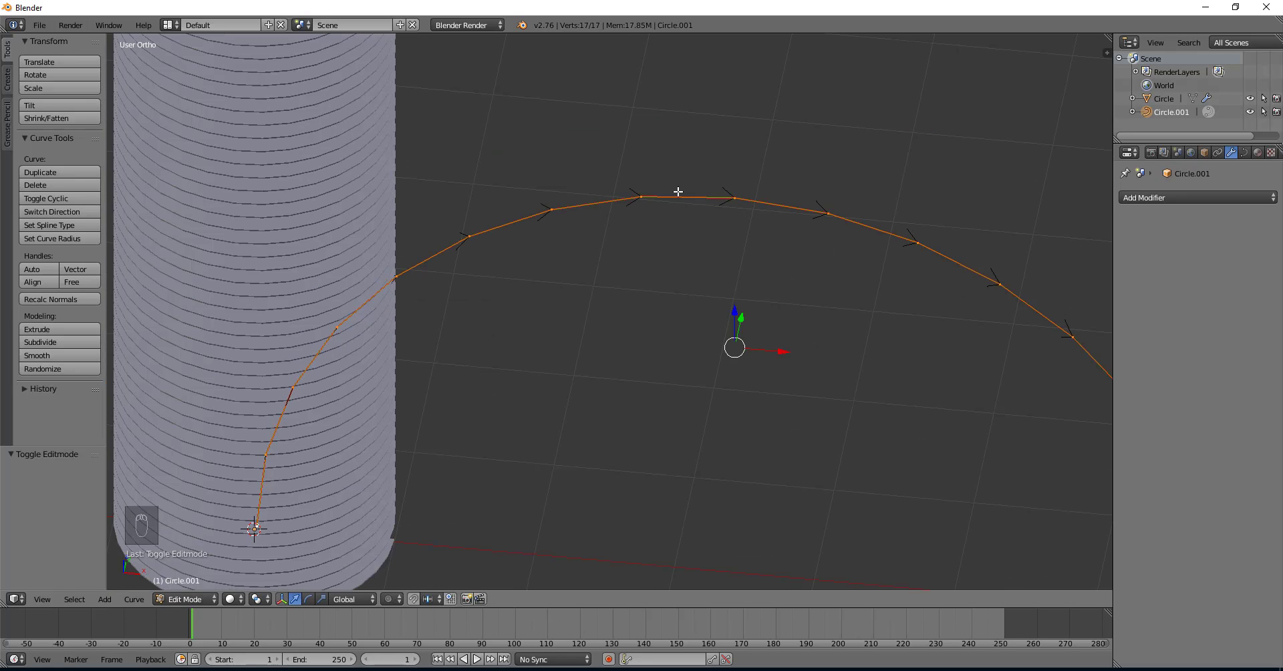
key(Tab)
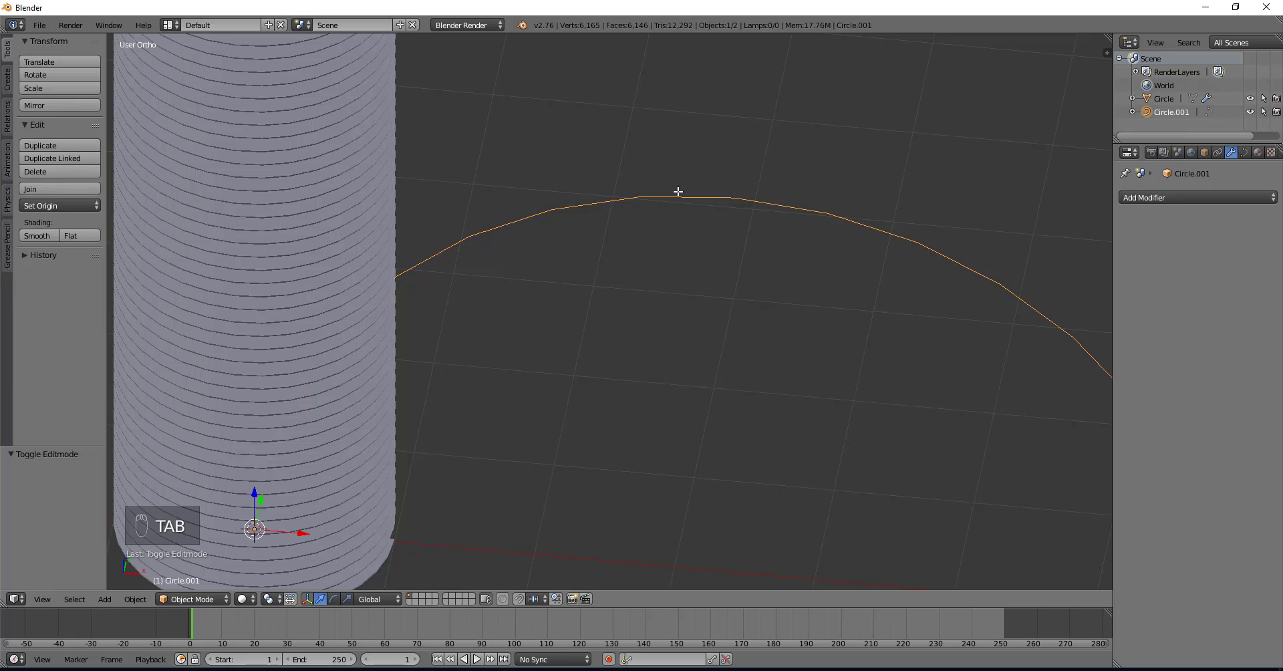
Step: Add a Curve modifier to the coil, using Circle.001 as the object and Z as the deformation axis
scroll(692, 203, down, 4)
scroll(689, 208, down, 1)
middle_drag(691, 208, 738, 176)
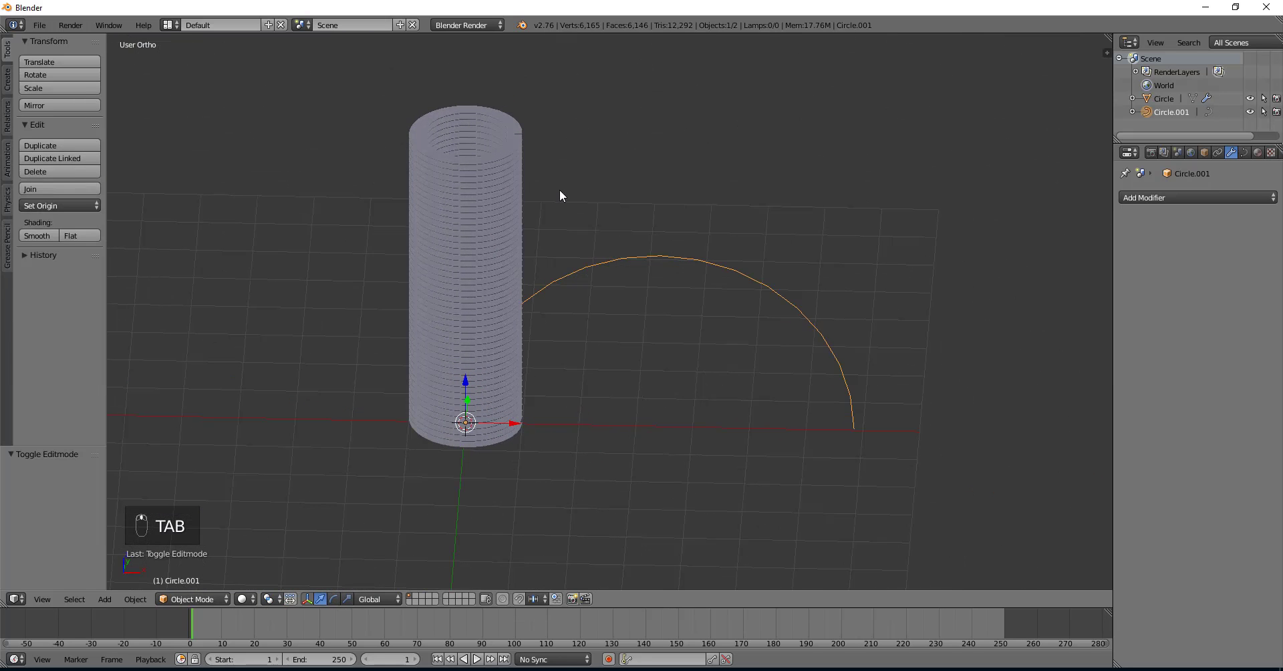
right_click(463, 162)
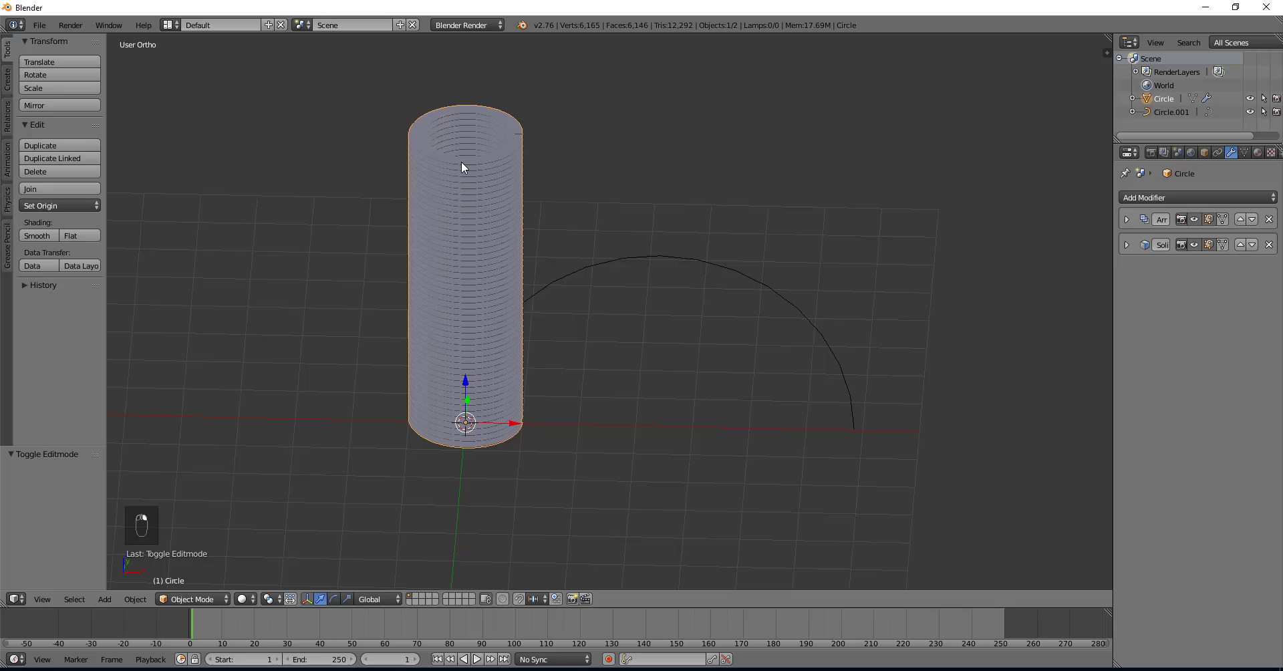
click(1176, 199)
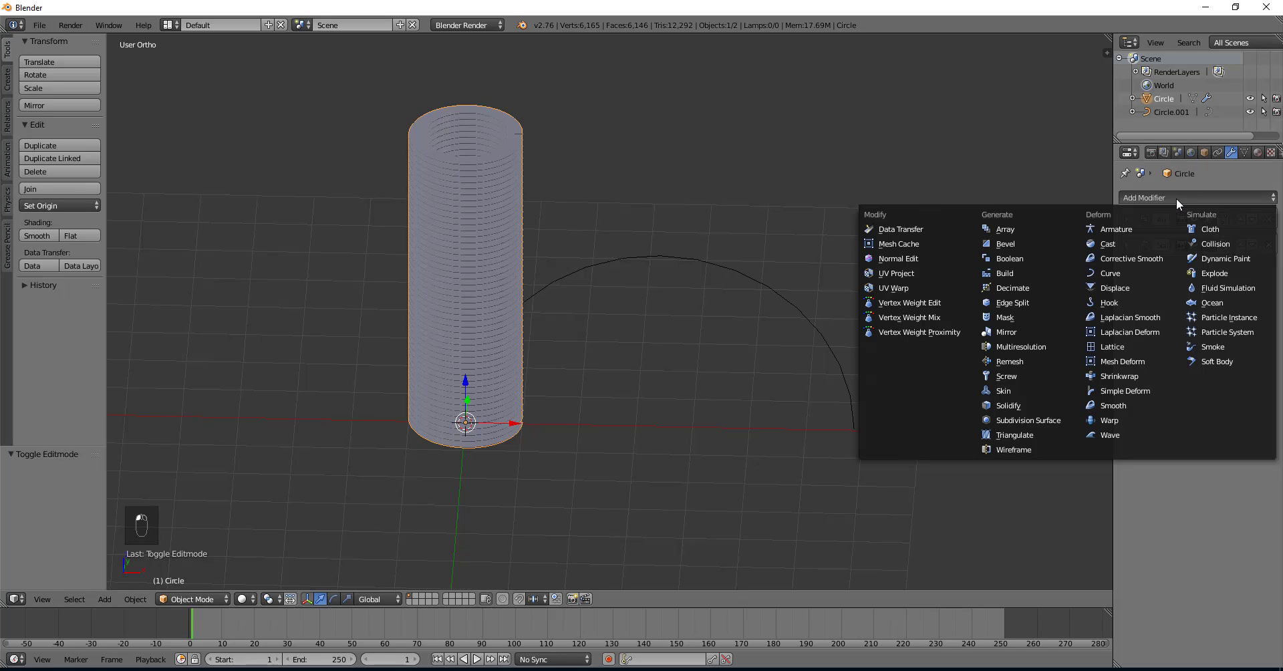
click(1094, 272)
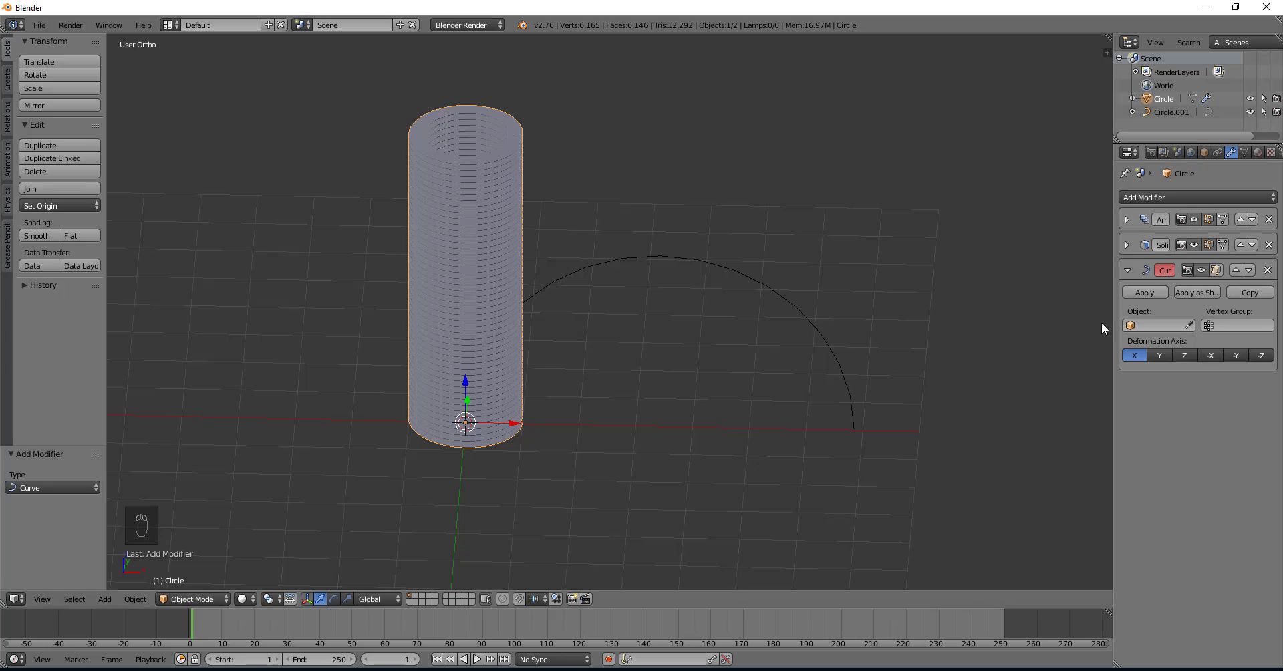
click(1153, 326)
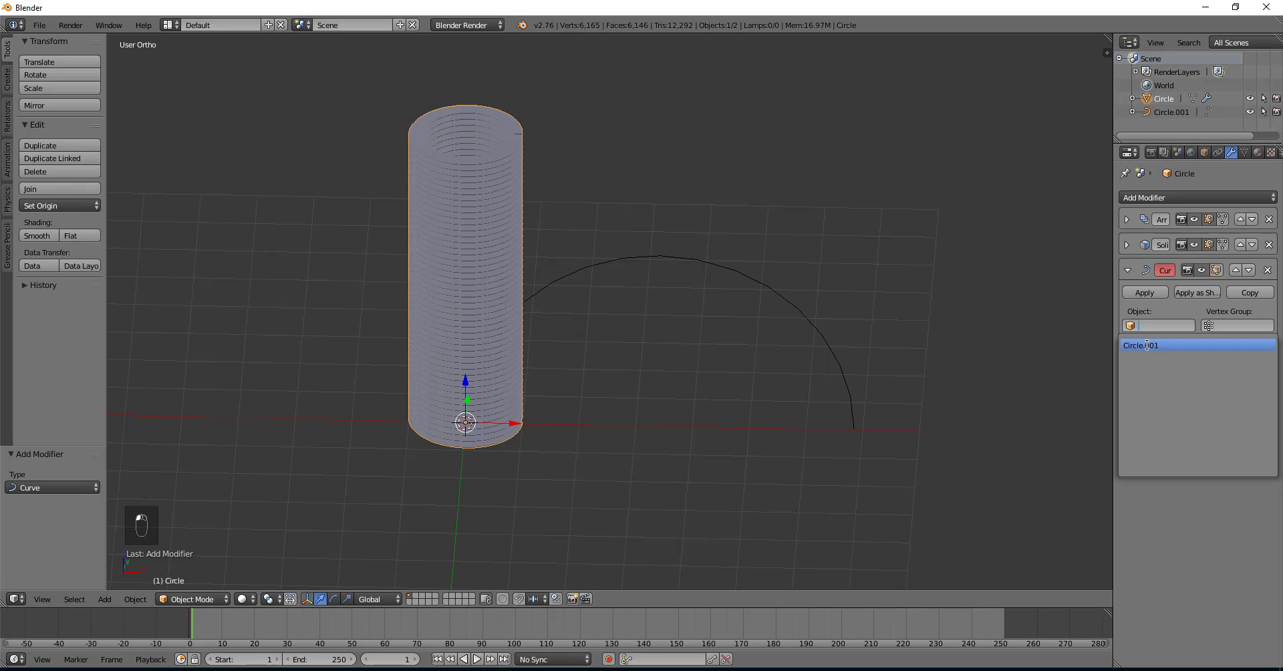
click(1147, 345)
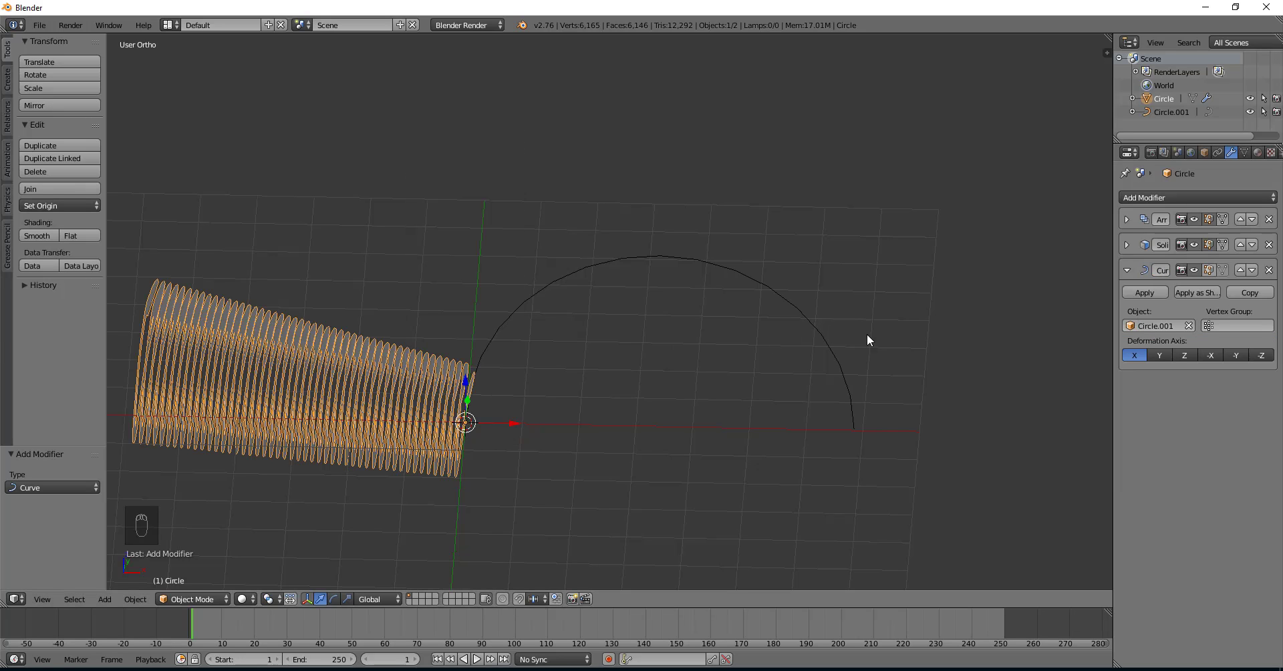
click(1186, 355)
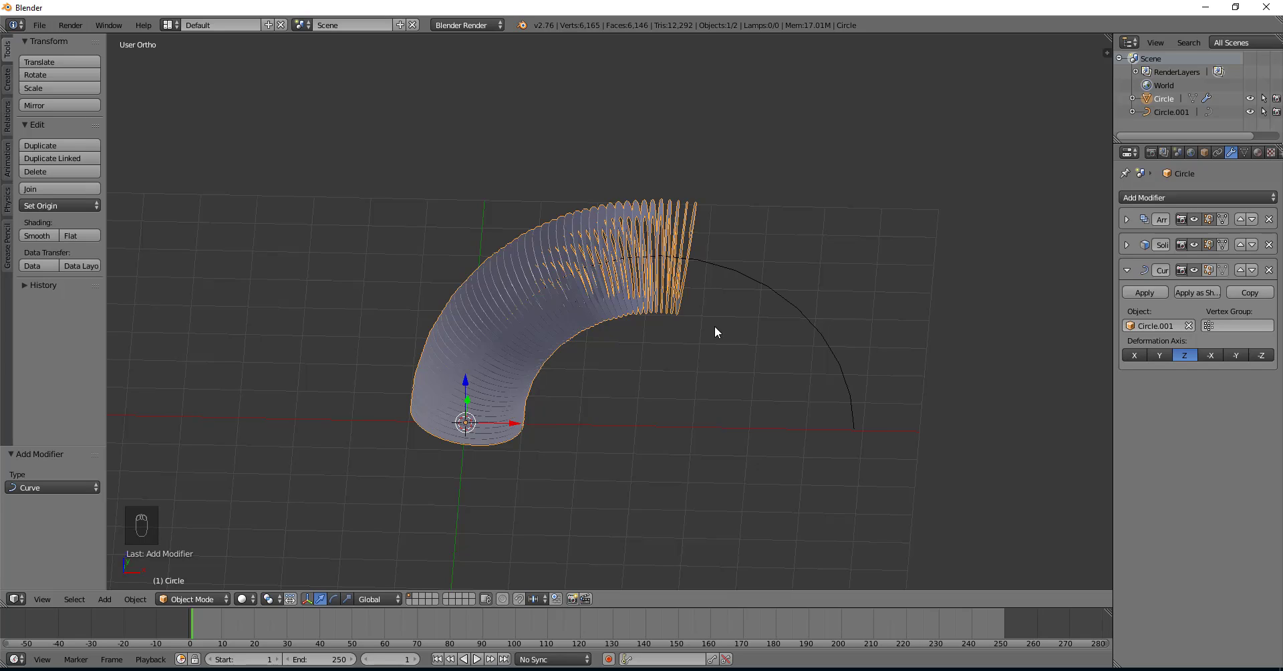
Step: Try an Array count of 75 on the coil, and undo the change
click(1127, 219)
mouse_move(1188, 275)
mouse_down()
mouse_move(1214, 275)
mouse_move(1169, 271)
mouse_up()
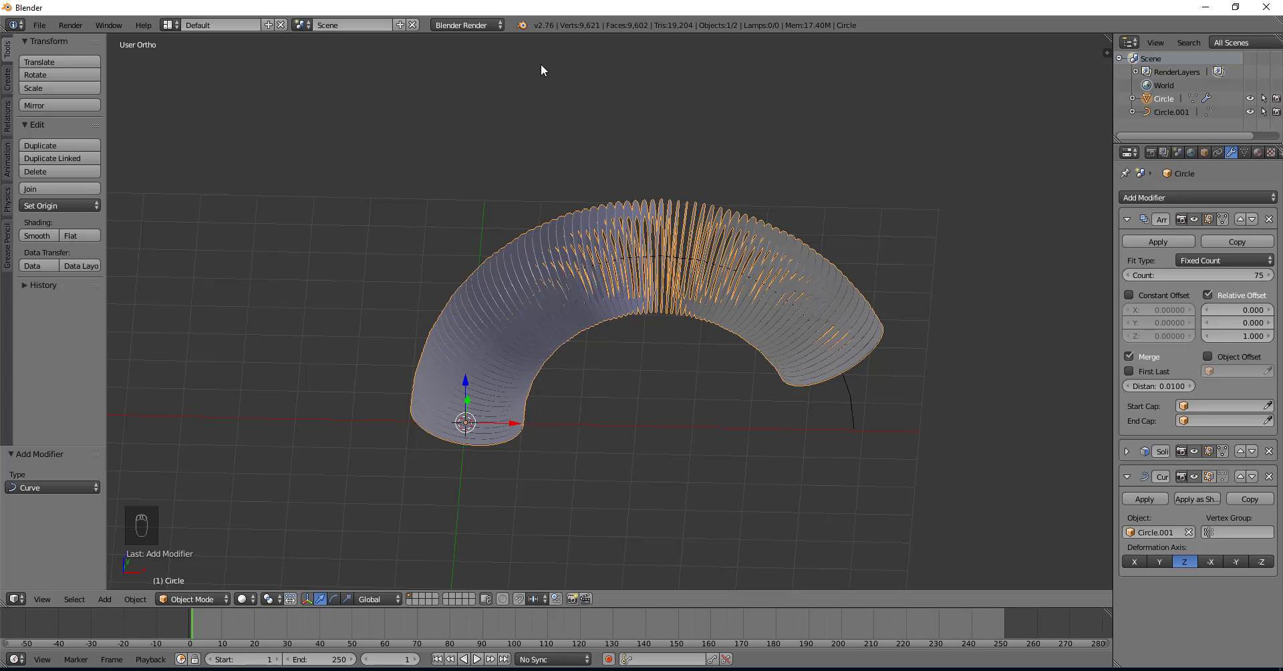
key(ctrl+z)
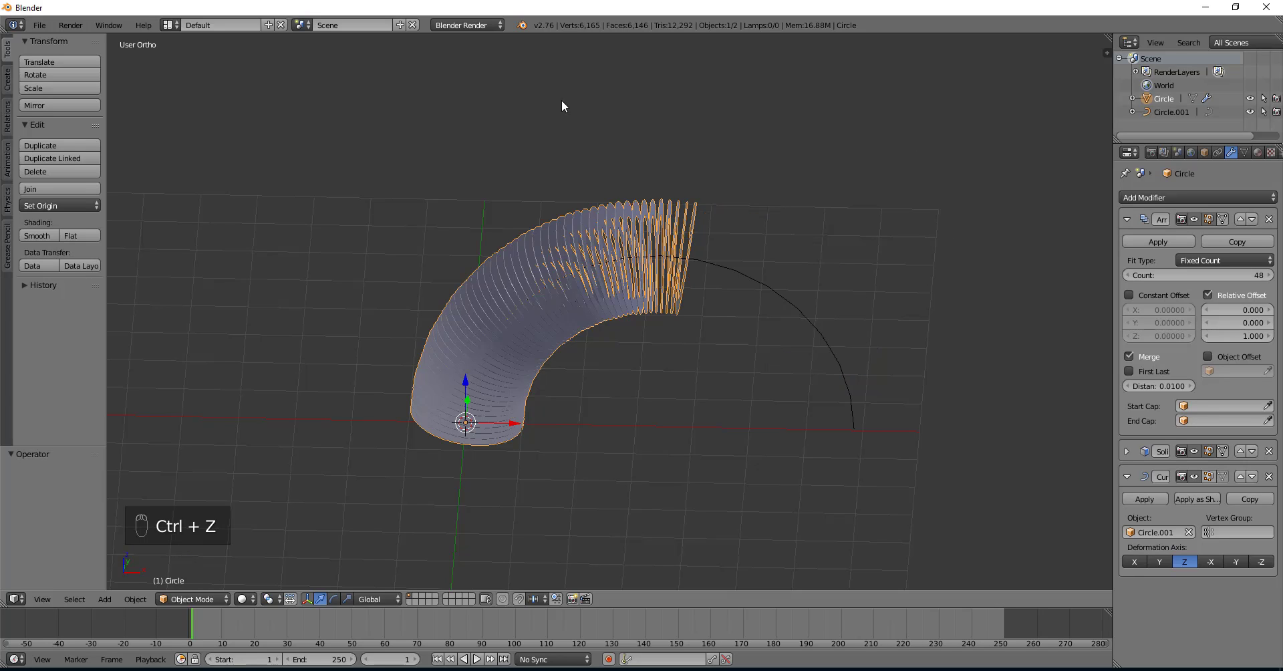
Step: Enable Bounds Clamp and Stretch in the half-circle curve's path deform settings so the coil spans the whole arch
right_click(748, 278)
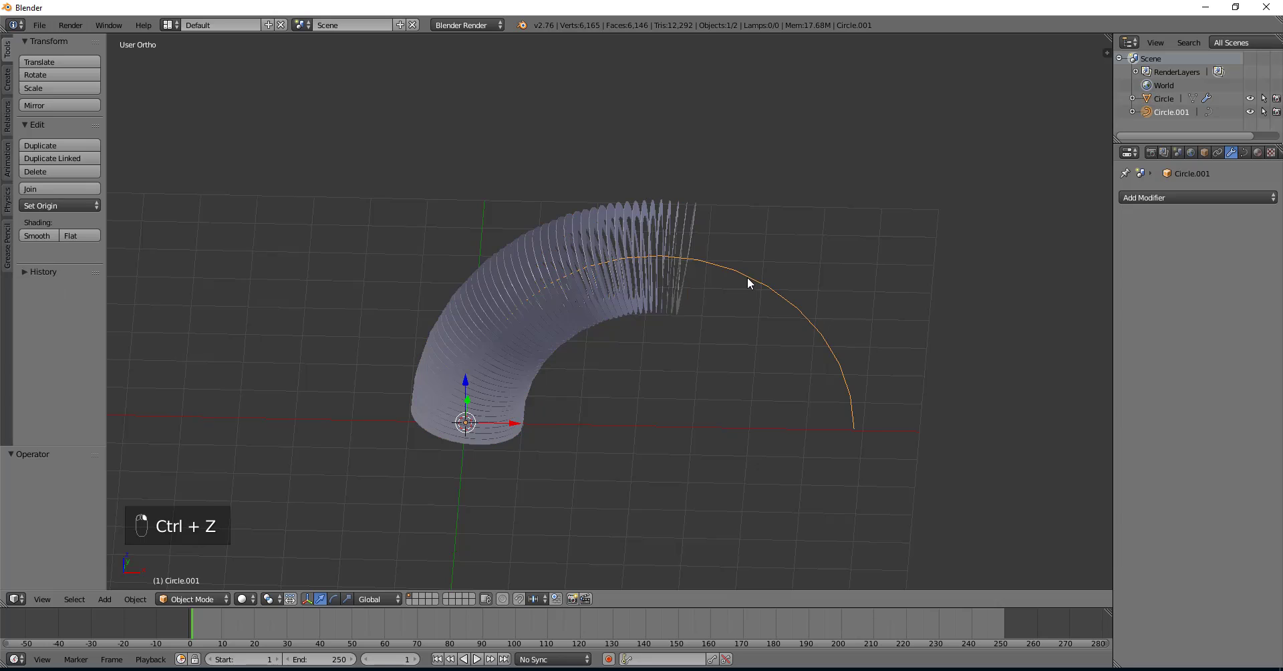
click(1250, 152)
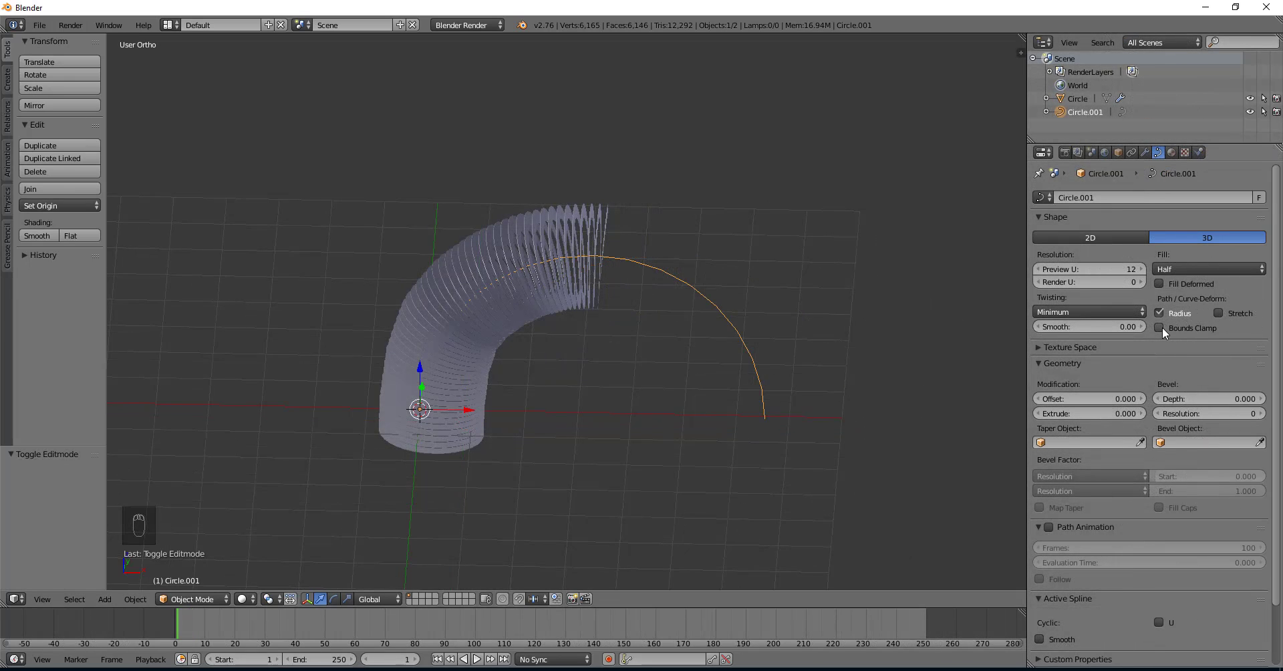
click(1160, 328)
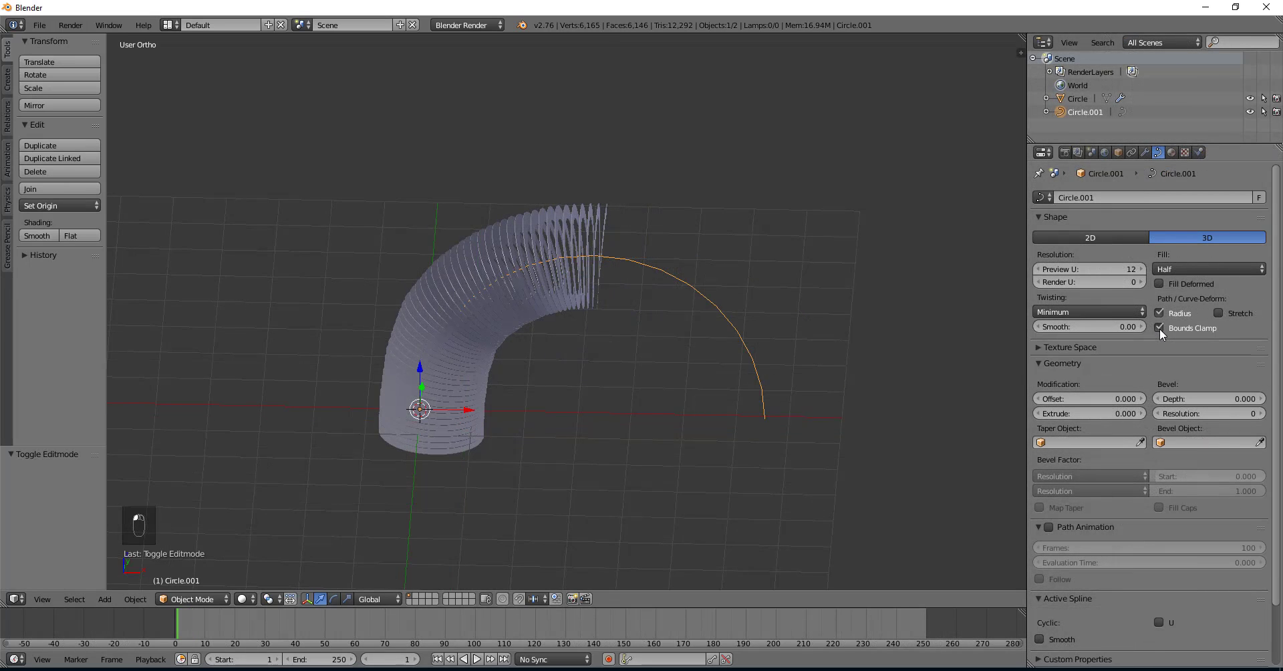
click(1219, 312)
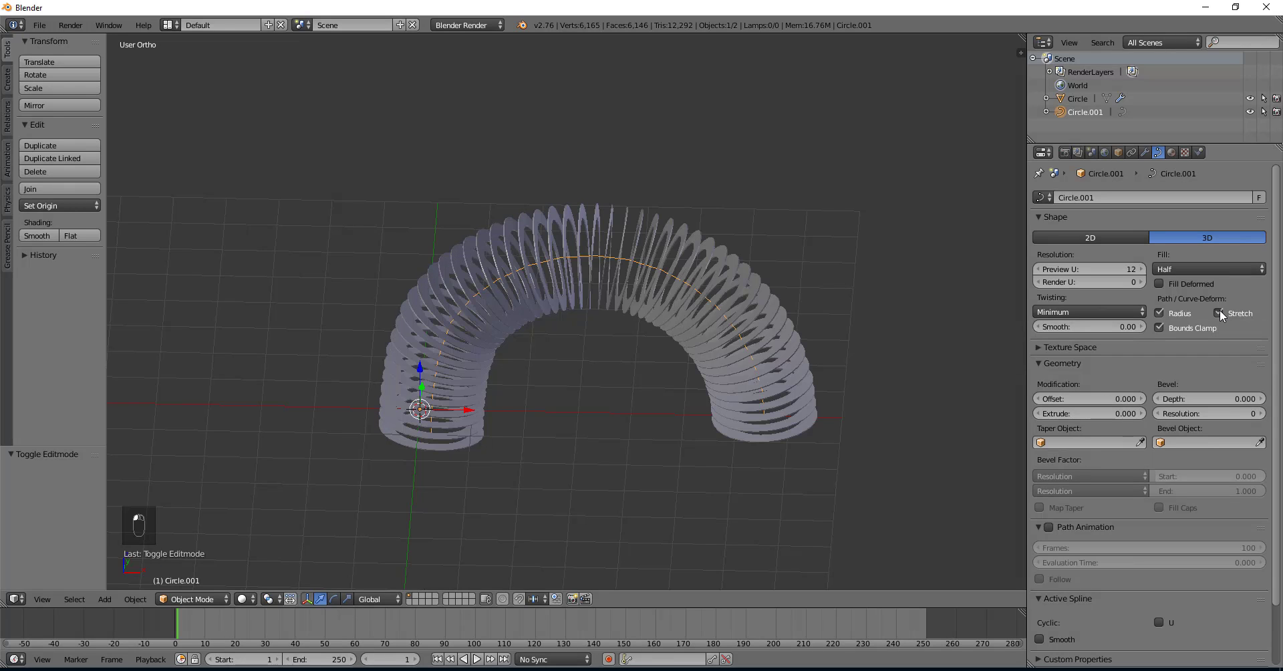
Step: Try reshaping the coil by moving the guide curve's end and upper points with proportional editing, and undo the moves
key(Tab)
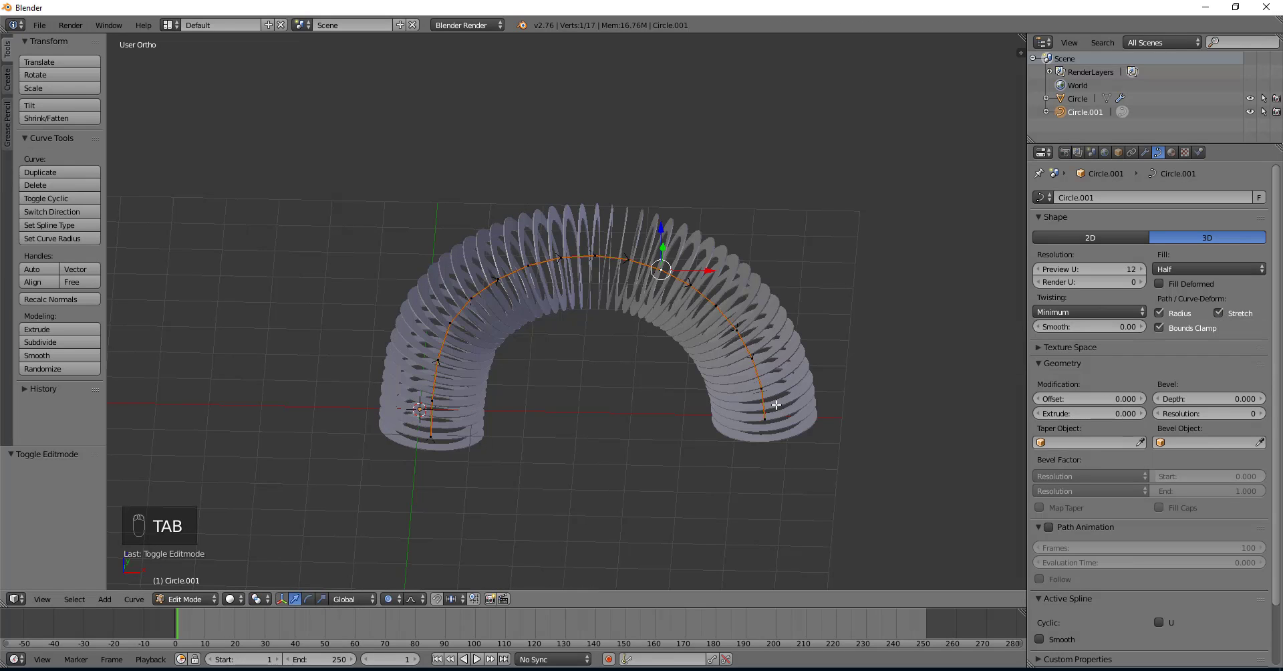
key(g)
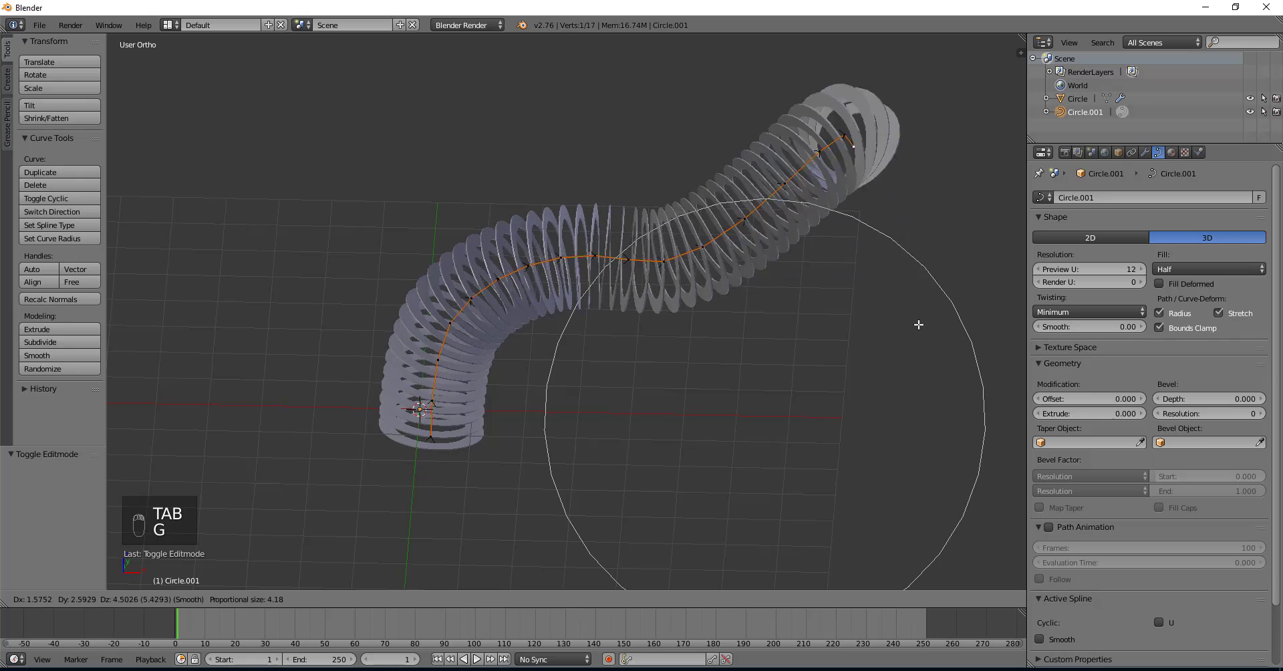
key(ctrl+z)
right_click(630, 269)
key(g)
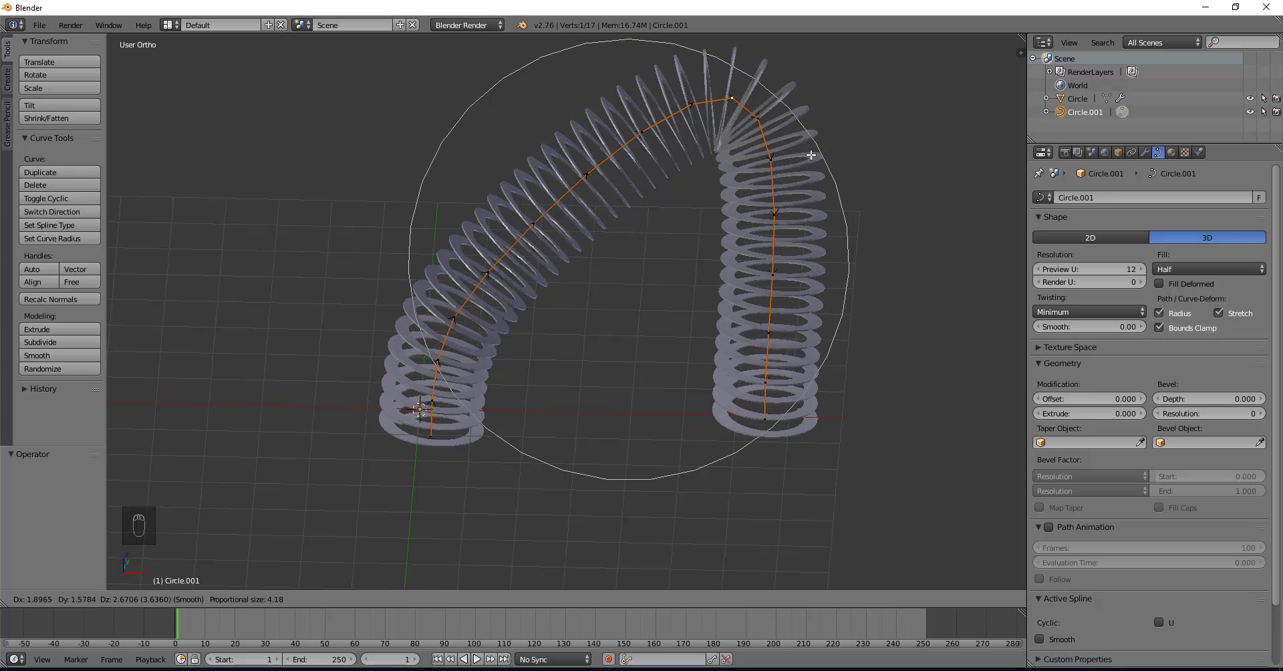
click(758, 231)
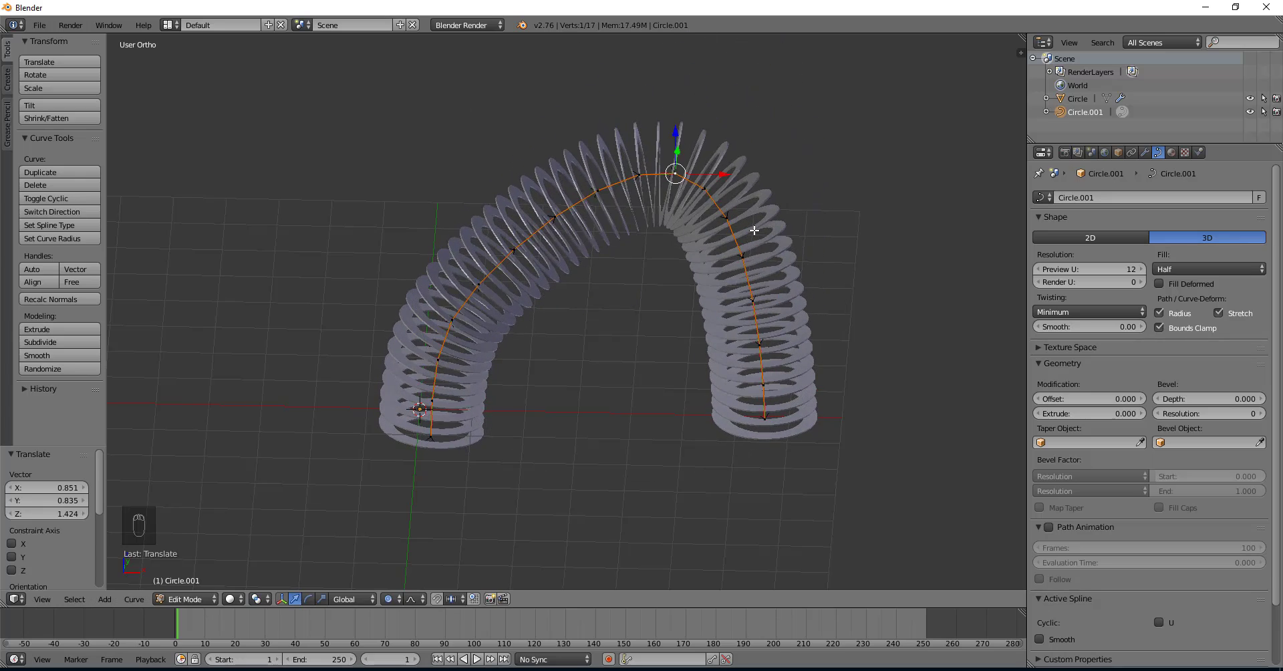
key(ctrl+z)
key(Tab)
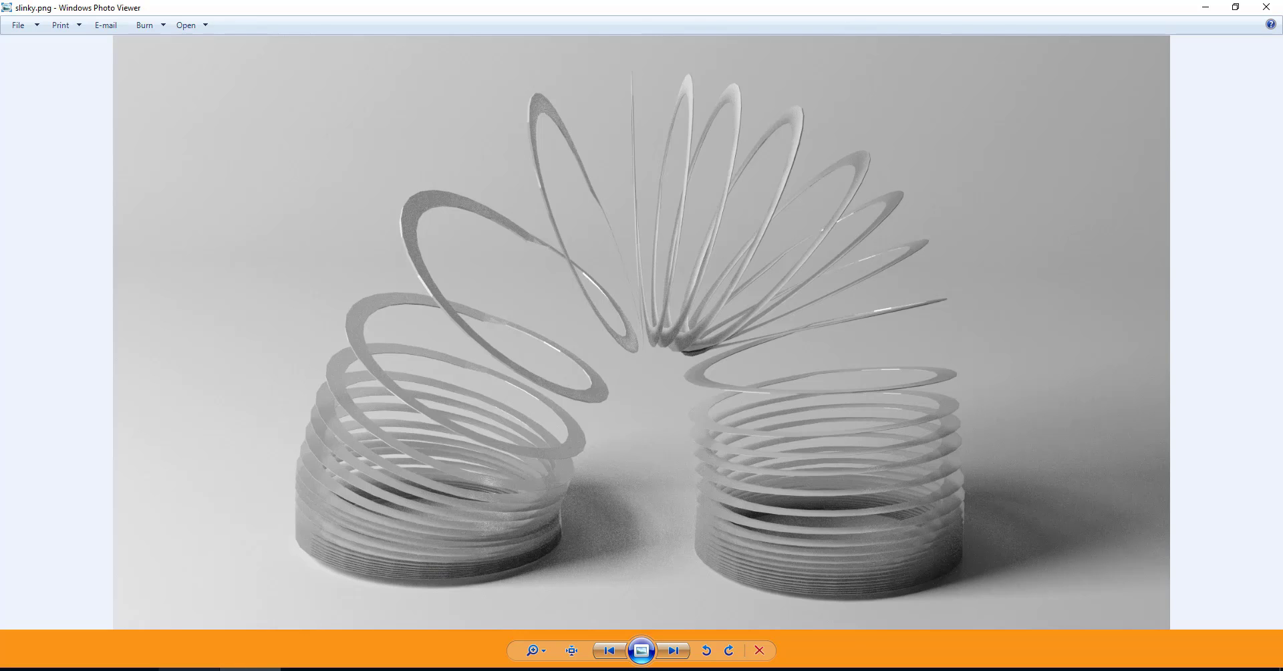
Step: Switch from the slinky reference photo back to Blender and turn off the viewport display of the coil's Curve modifier
click(200, 669)
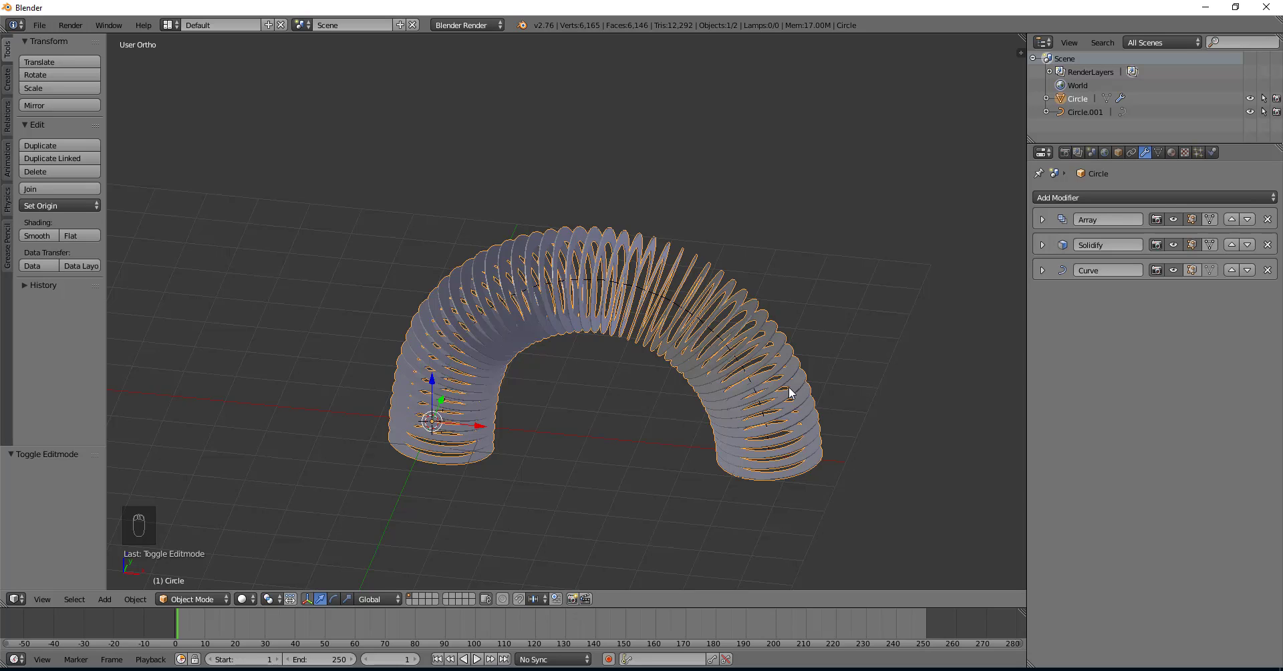
click(1177, 270)
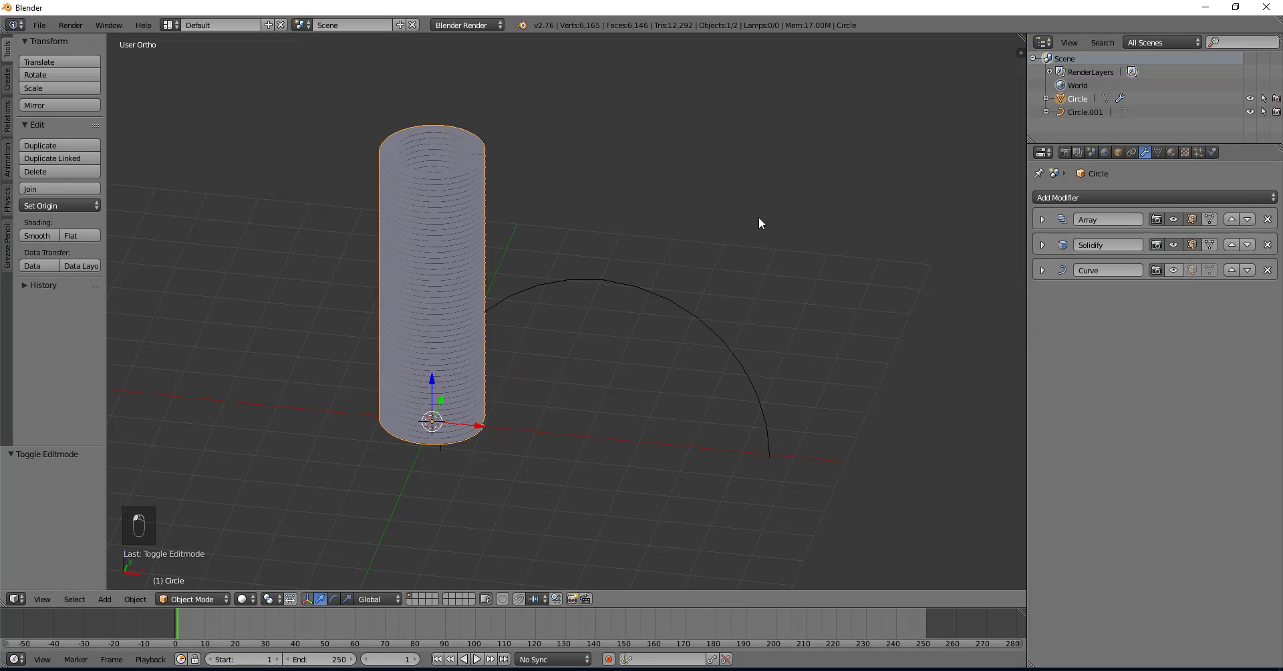
Step: Add a lattice at the origin and move it up about 2.948 along Z to the middle of the straight coil
key(KP_1)
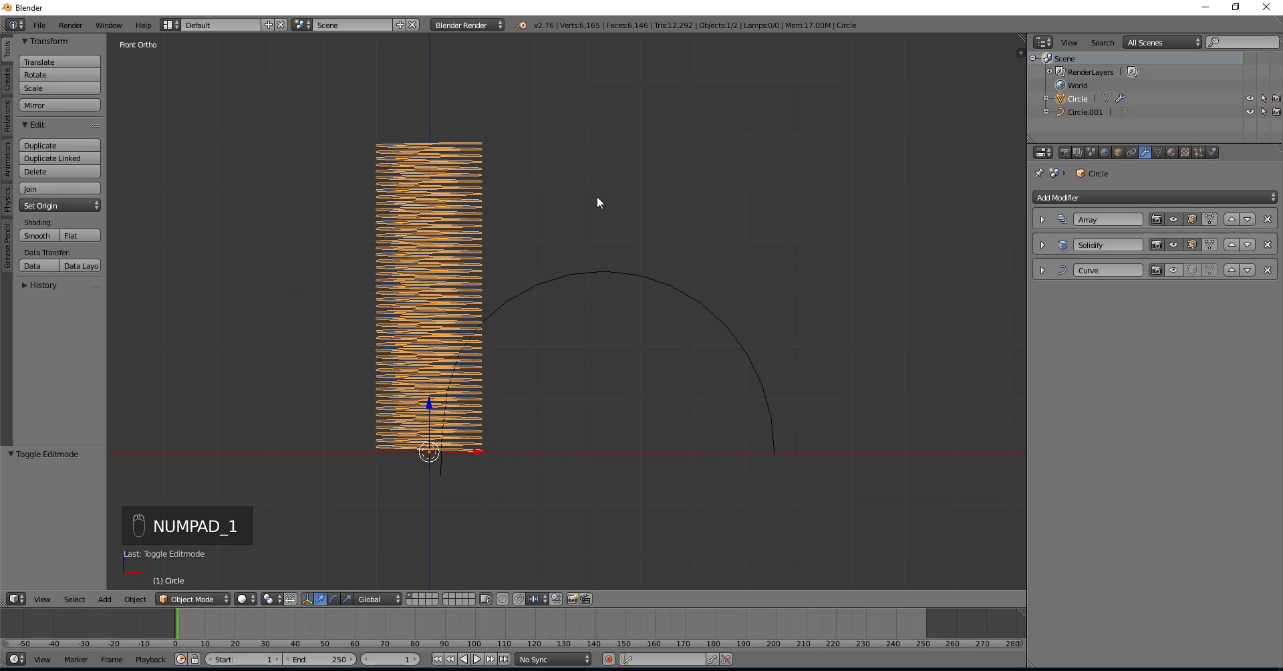
key(shift+a)
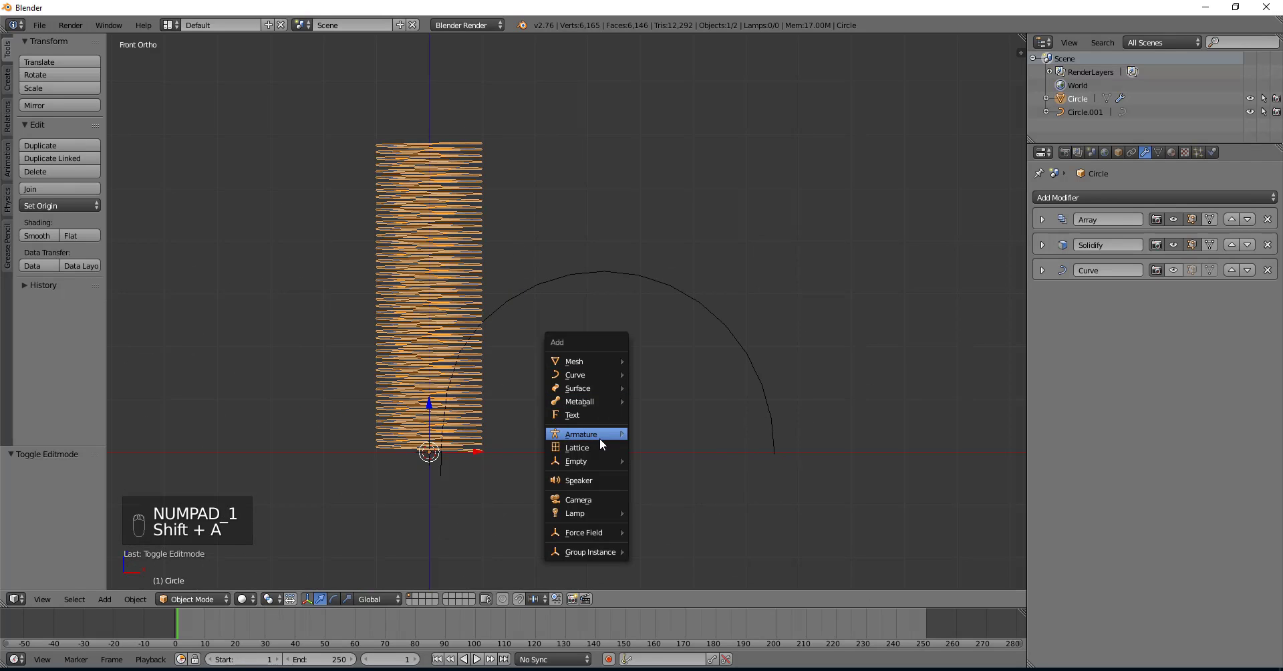
click(596, 448)
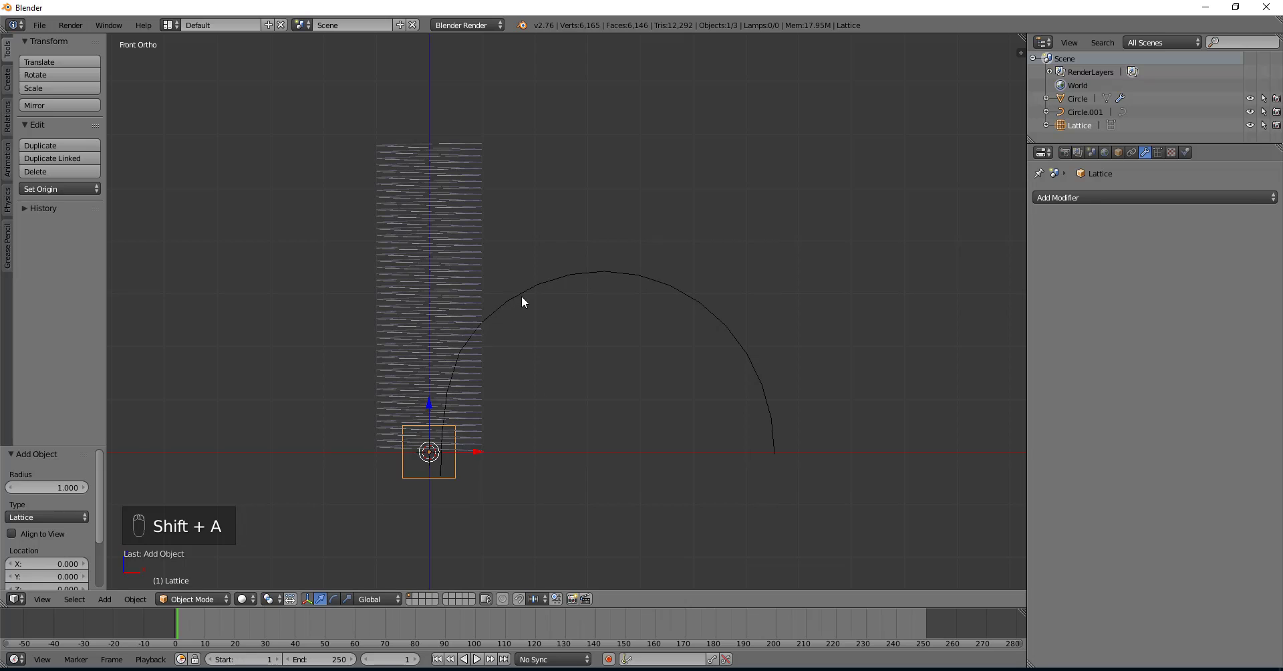
shift+middle_drag(522, 295, 653, 293)
key(g)
key(z)
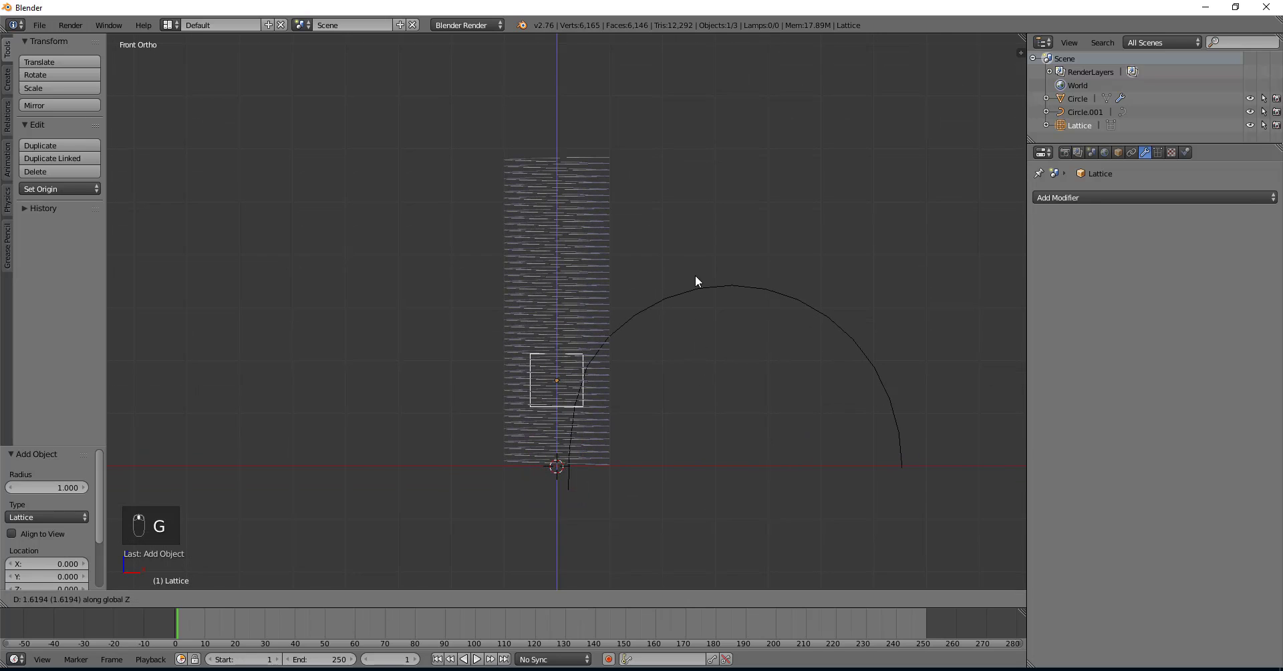
click(691, 276)
Step: Scale the lattice uniformly by about 2.257 and along Z by about 2.684 so it encloses the coil
key(s)
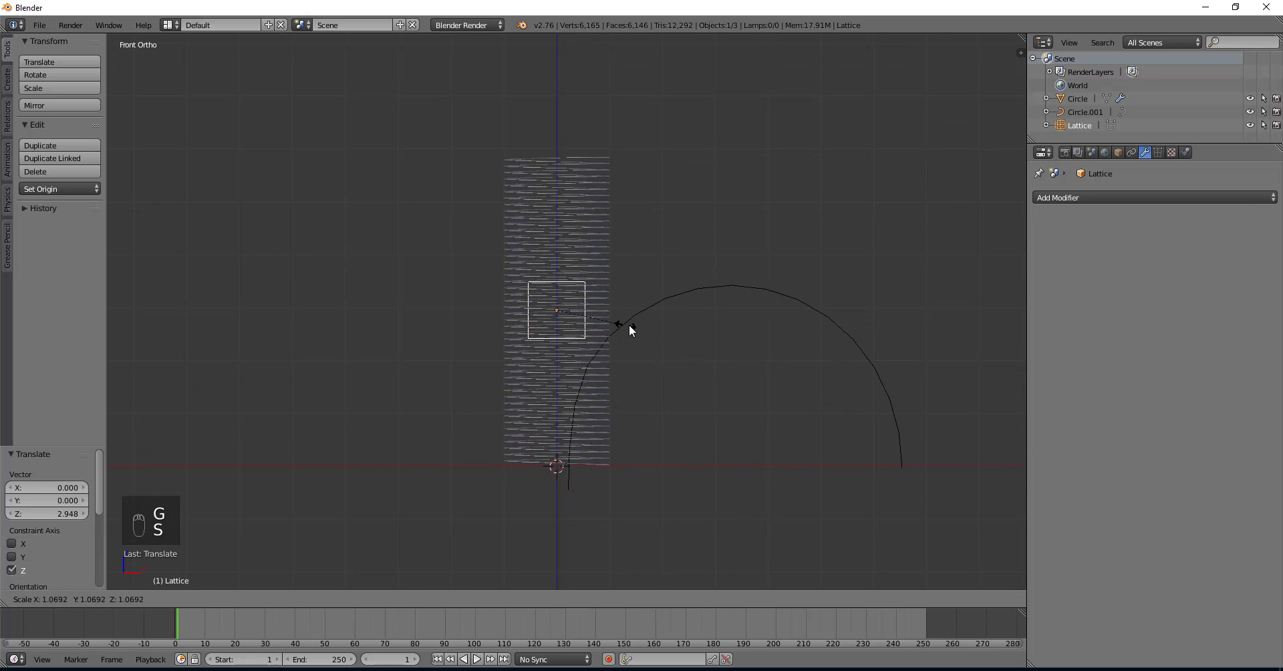
click(704, 320)
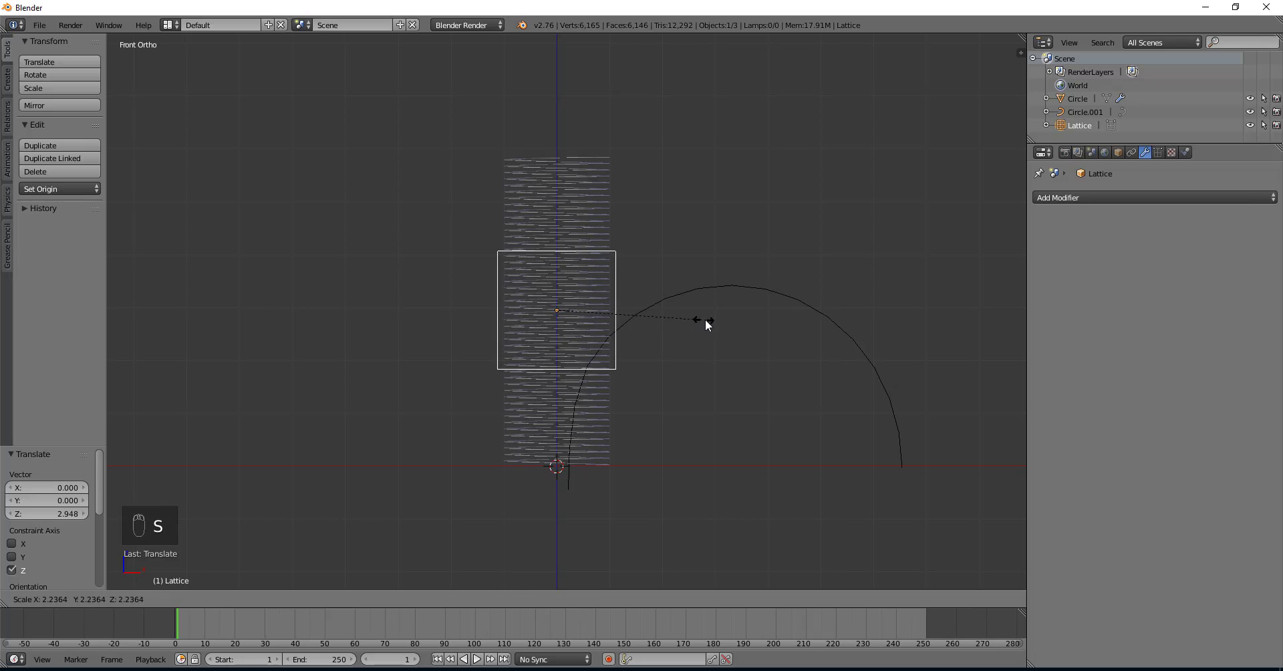
key(s)
key(z)
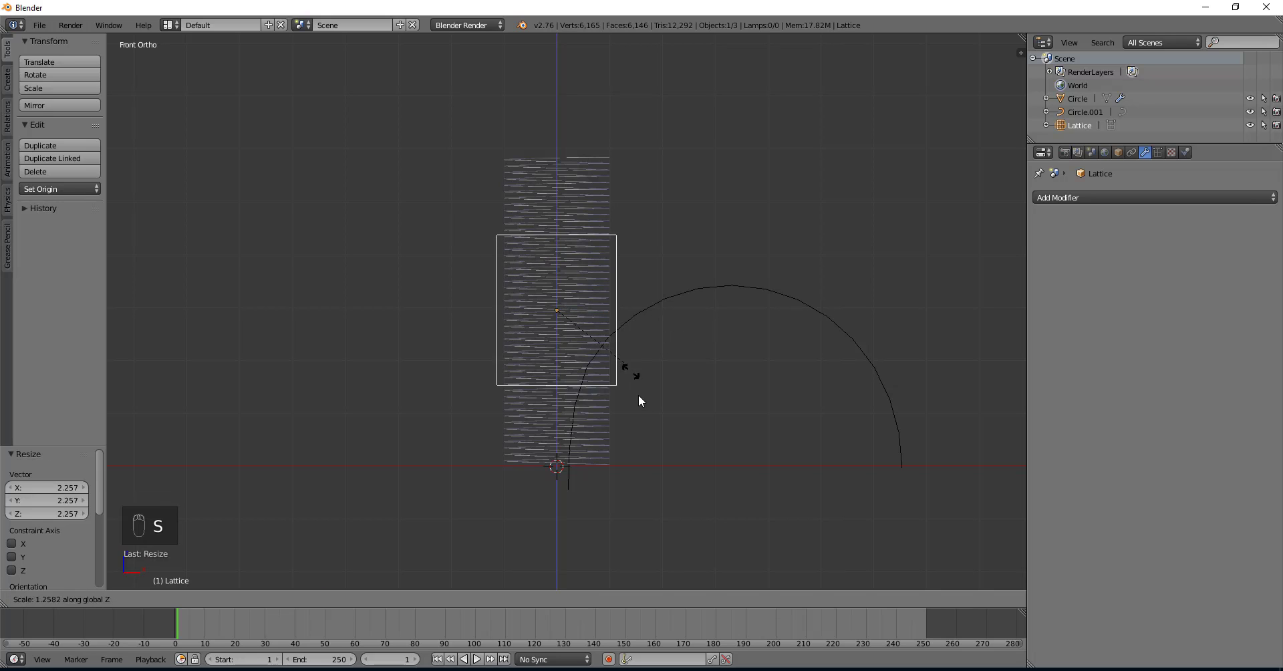
click(675, 471)
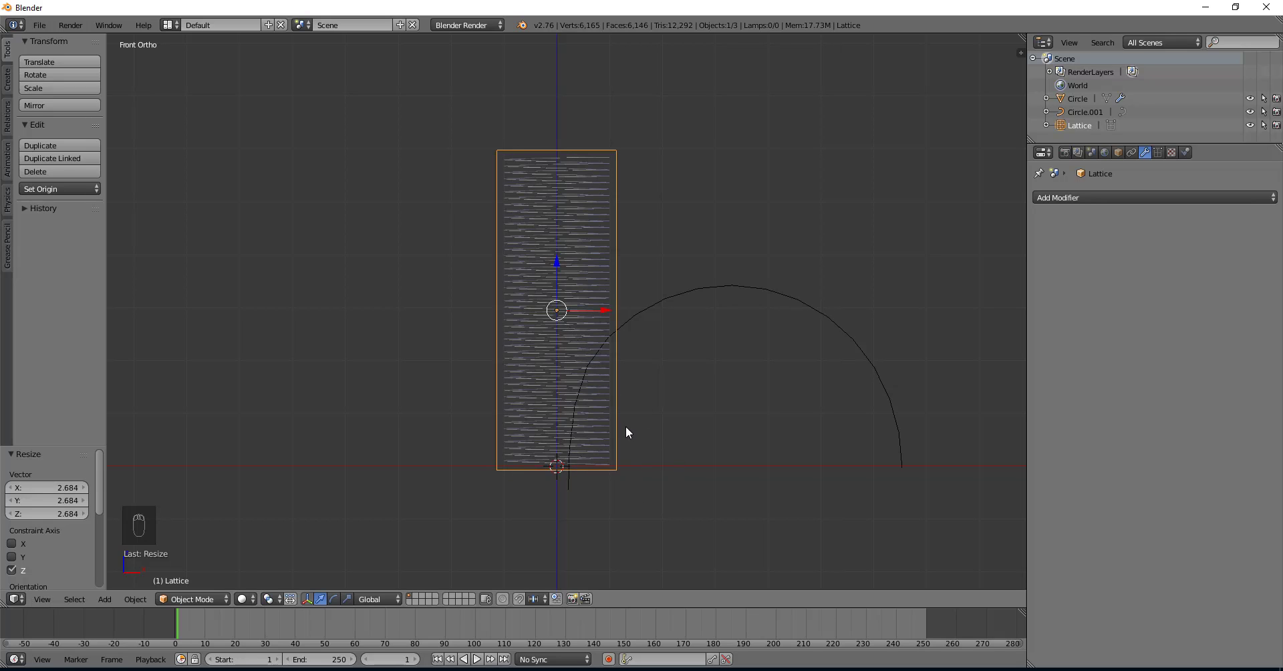
Step: Set the lattice's W resolution to 48
click(1159, 152)
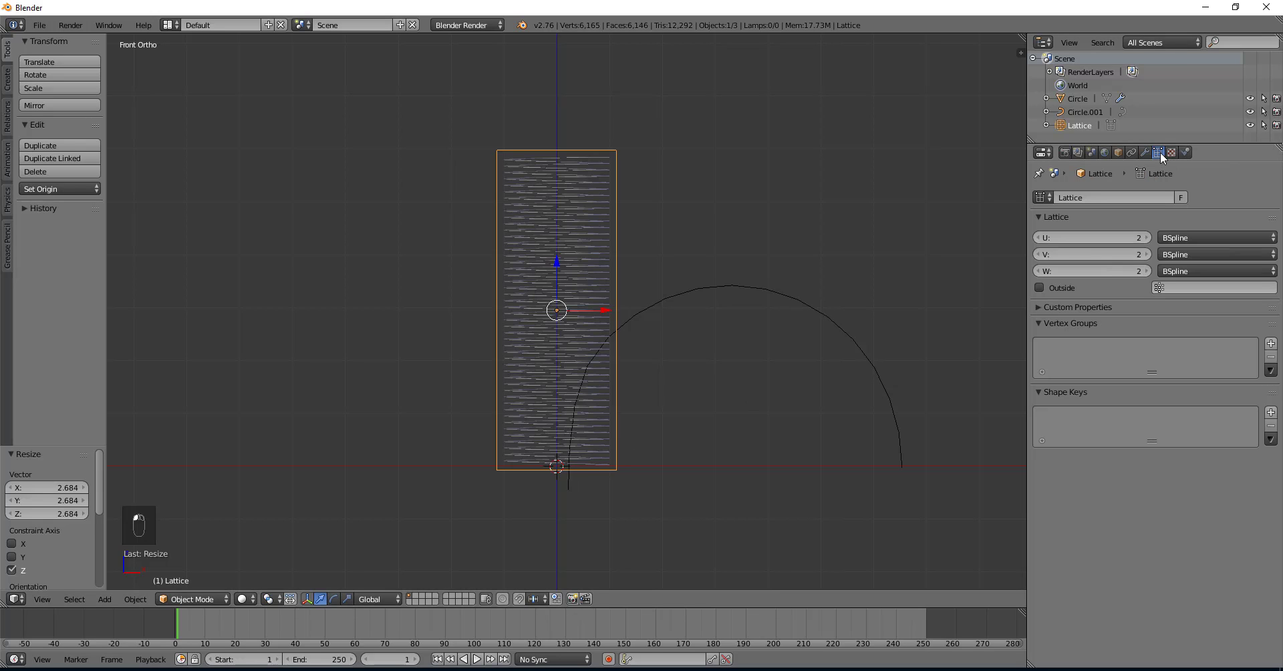
click(1092, 270)
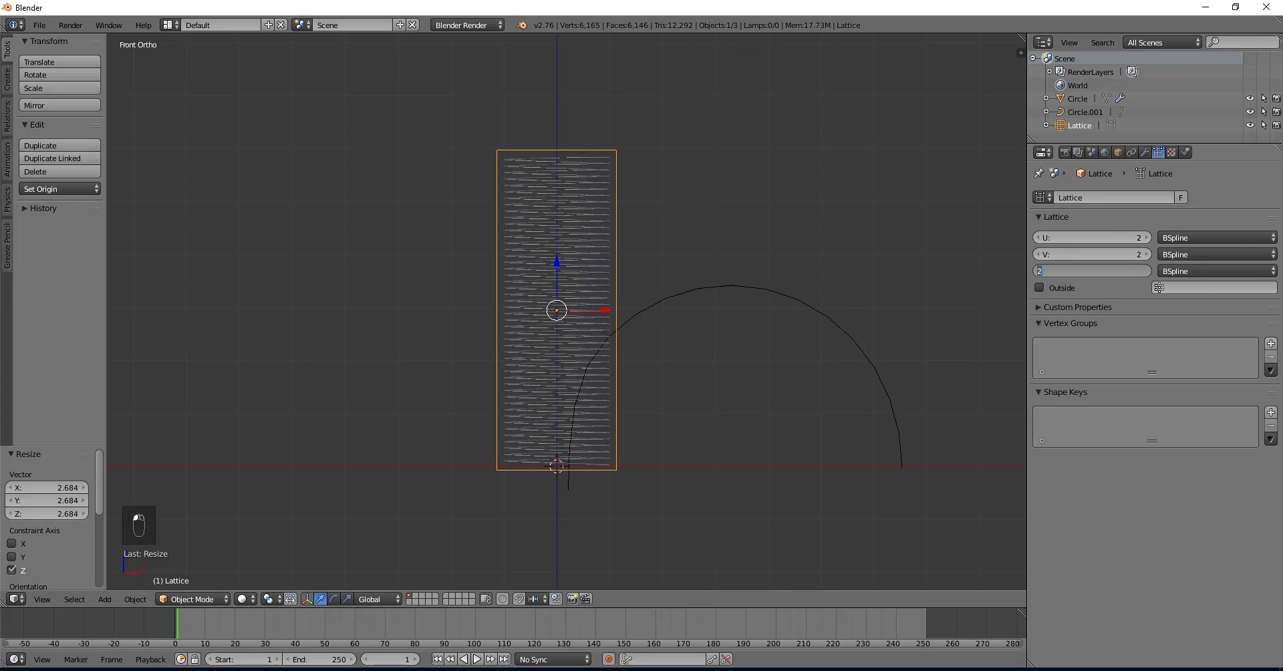
text(48)
key(Return)
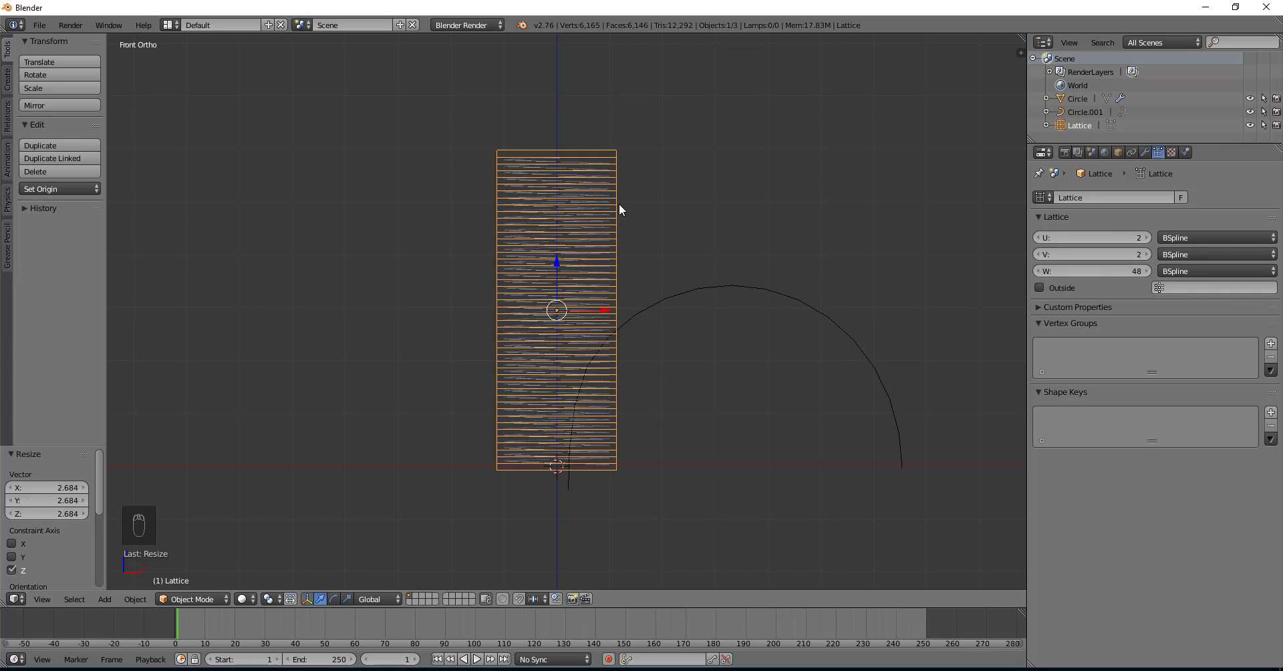
Step: Give the coil a Lattice modifier targeting Lattice, placed above the Curve modifier, and turn the Curve modifier's viewport display back on
right_click(571, 191)
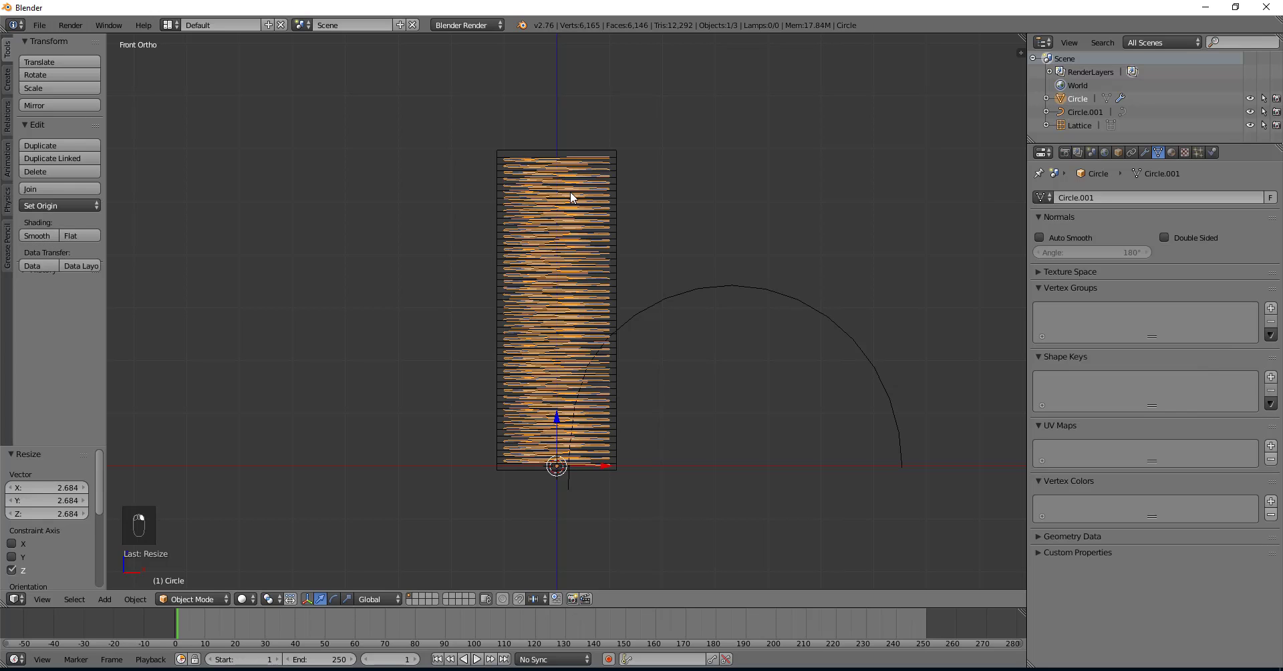
click(1146, 153)
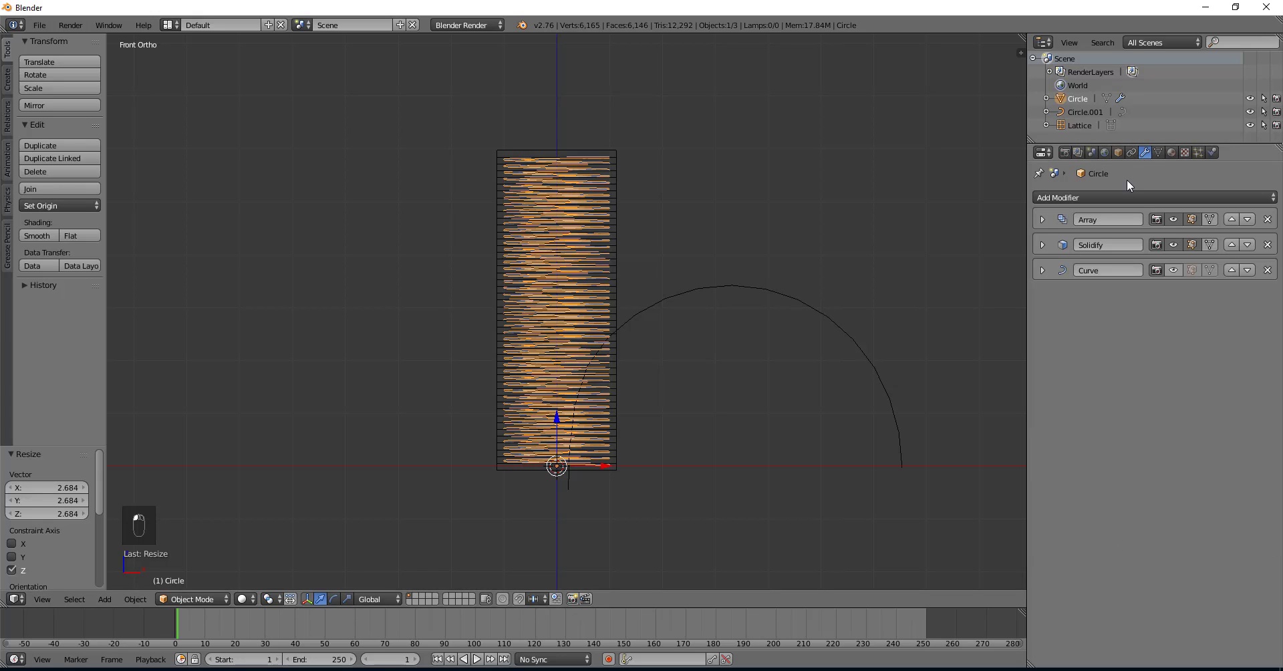
click(1114, 196)
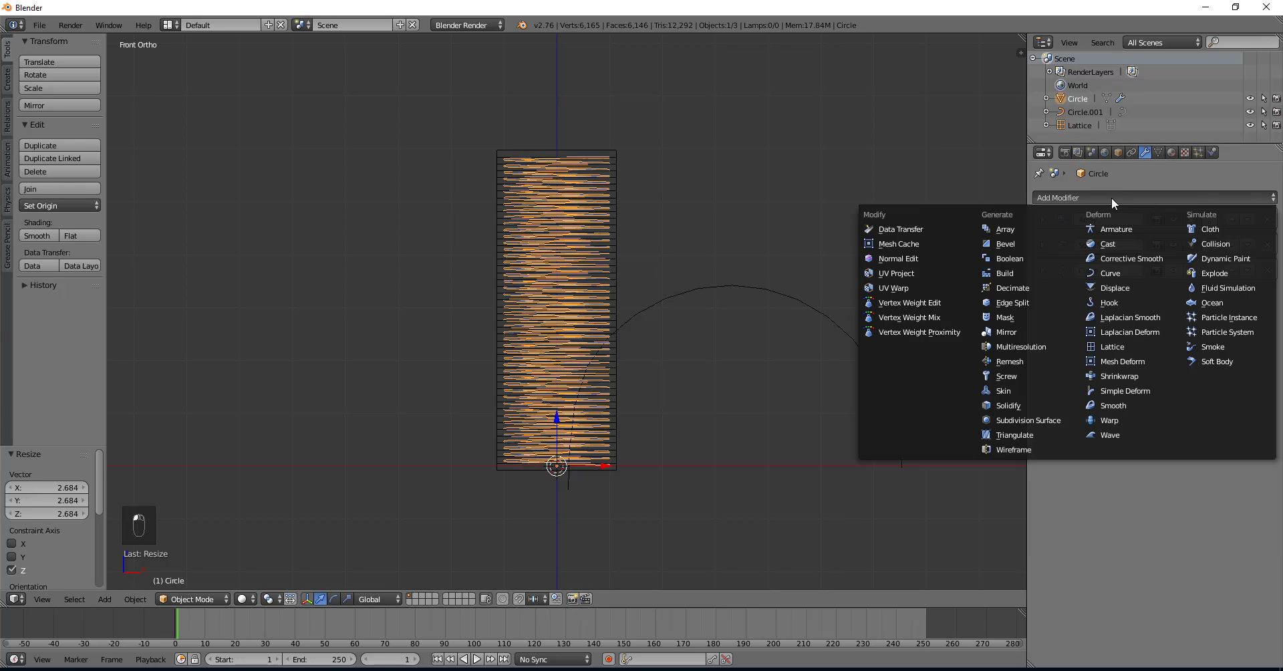
click(1113, 346)
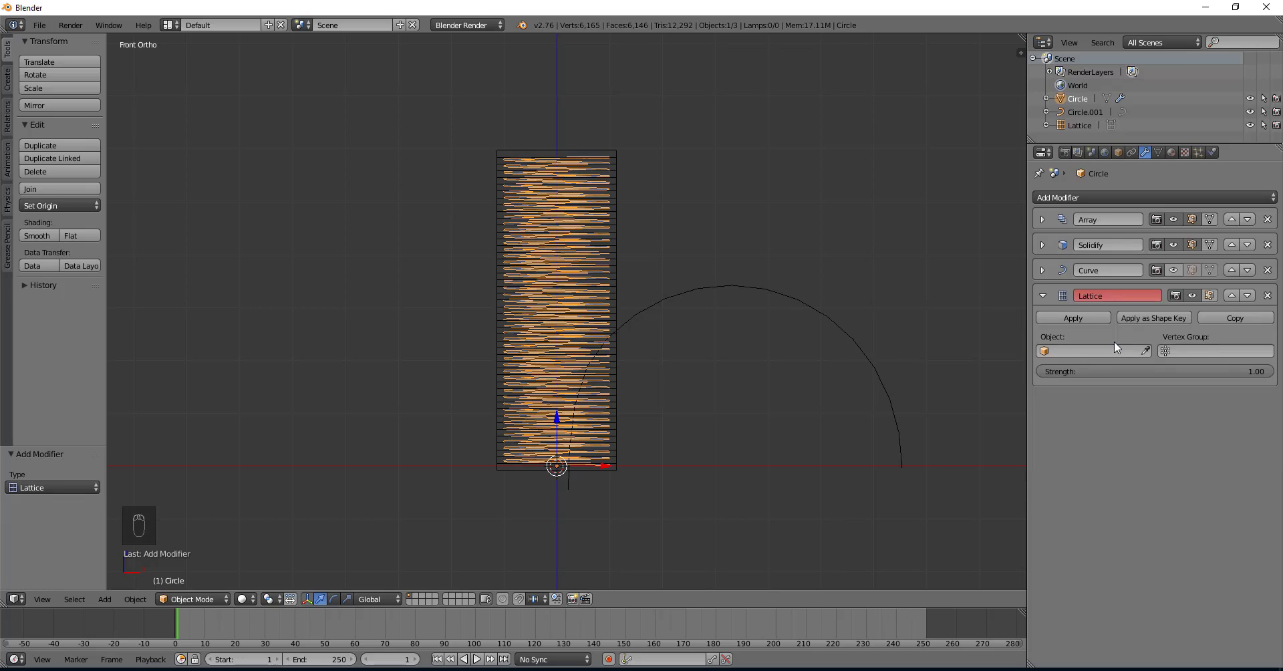
click(1054, 350)
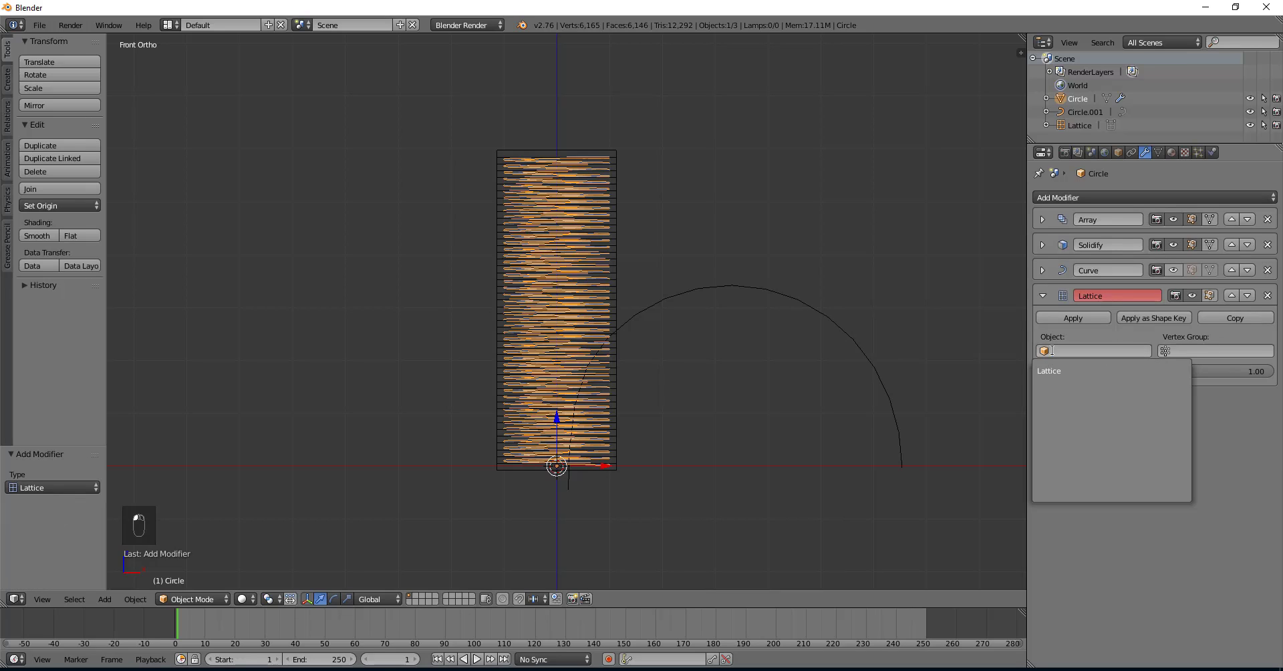
click(1054, 370)
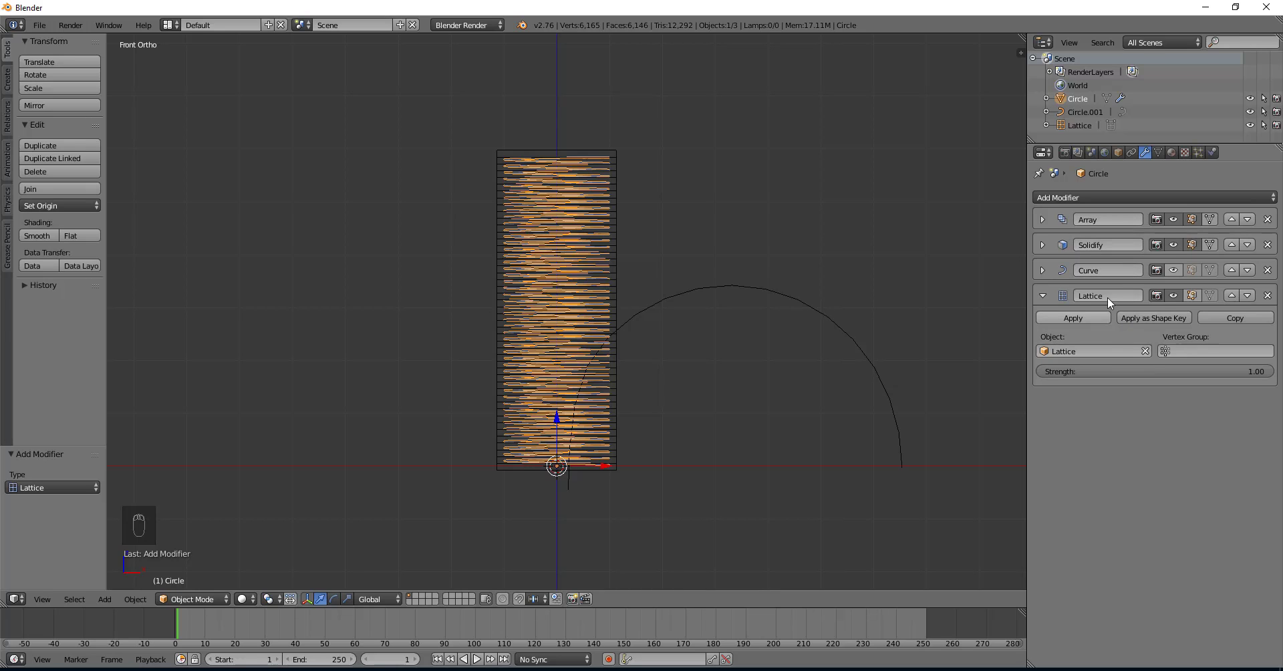
click(1232, 296)
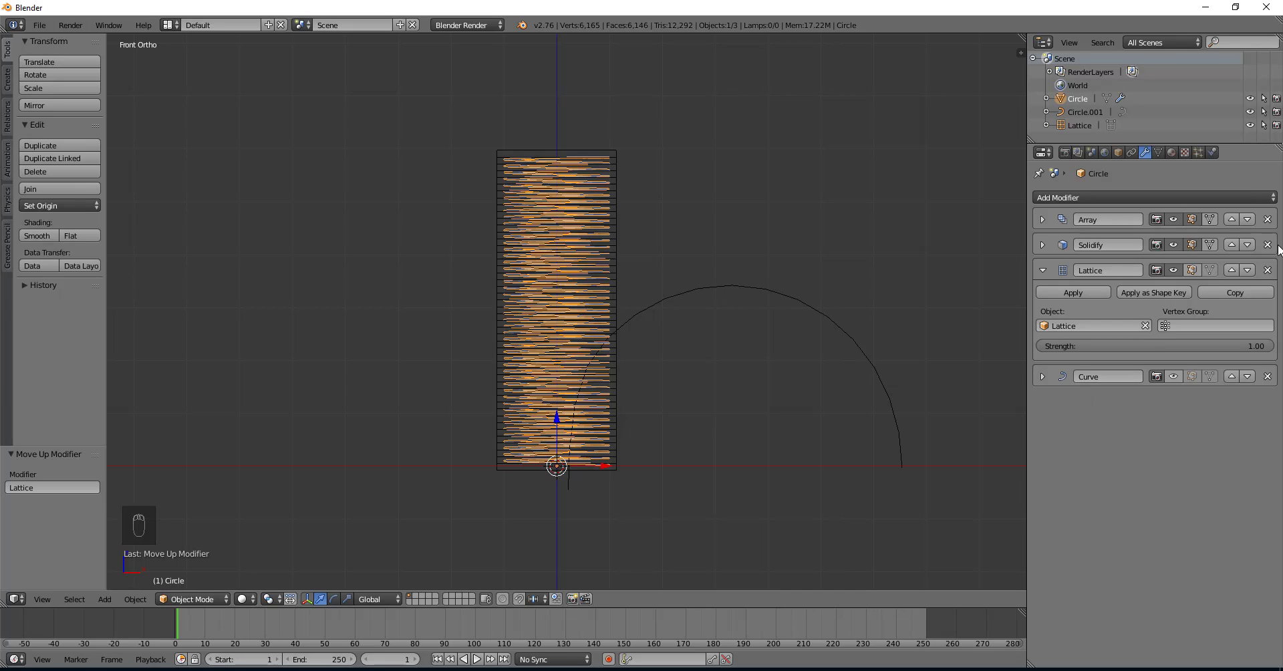
click(1174, 376)
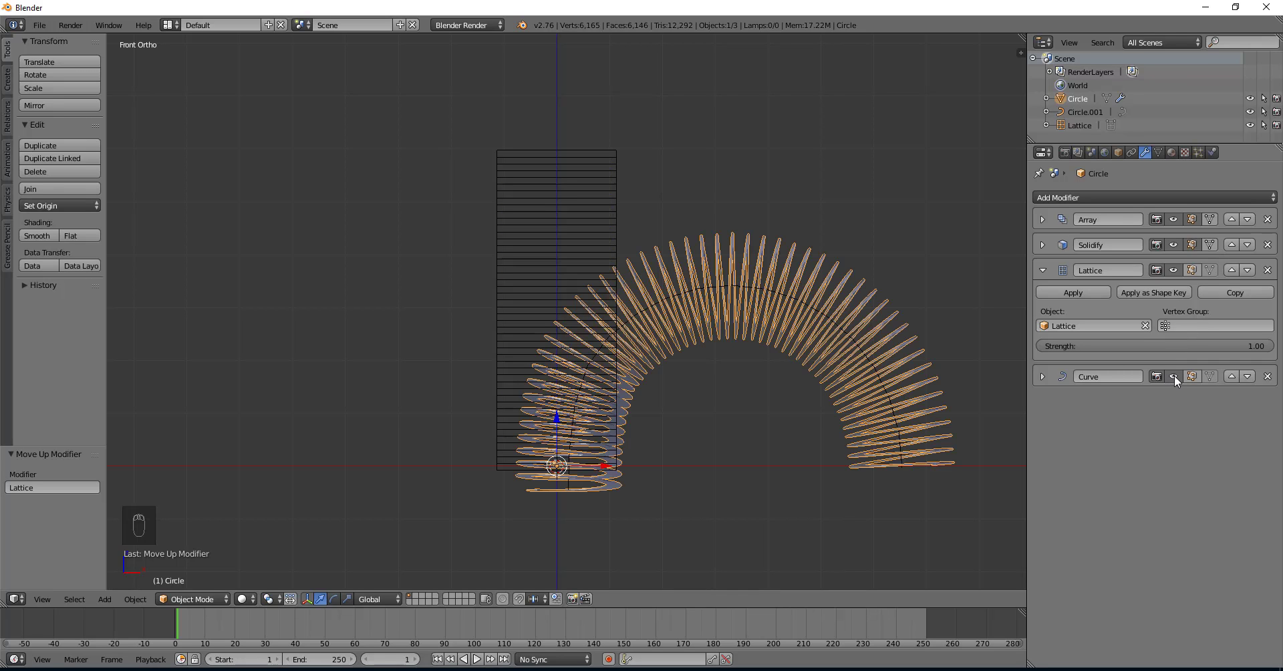
Step: Open the lattice for editing, select its top ten rows of control points and enable proportional editing
right_click(520, 174)
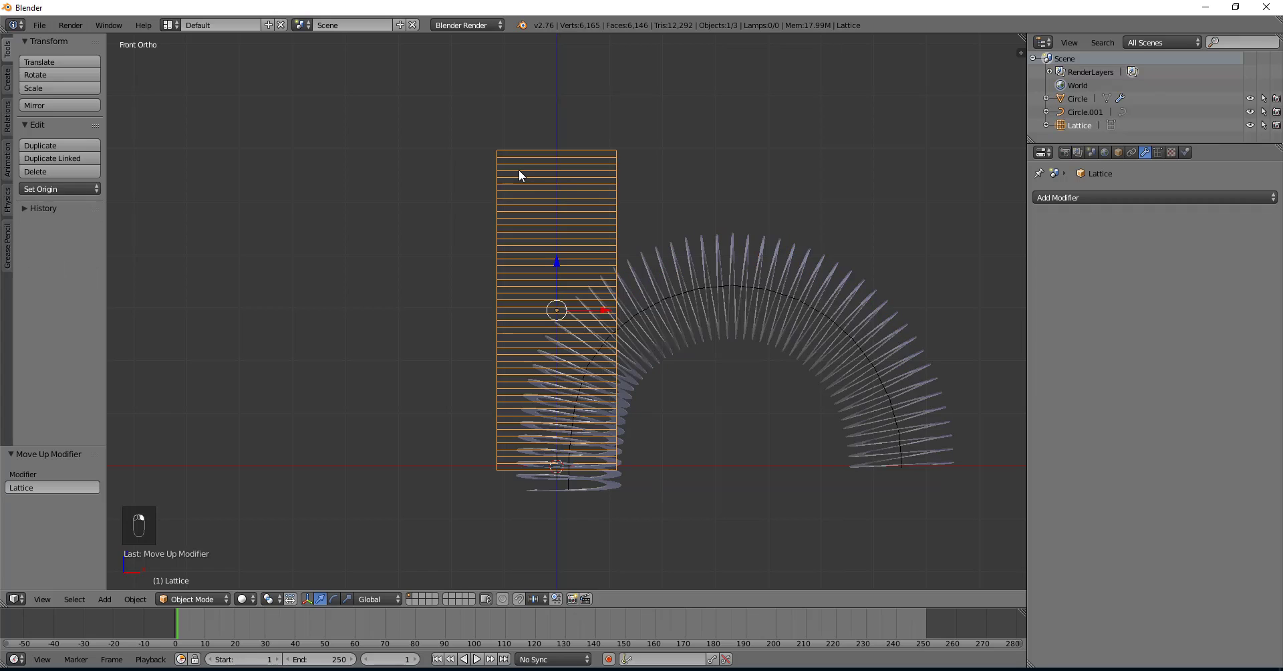
key(Tab)
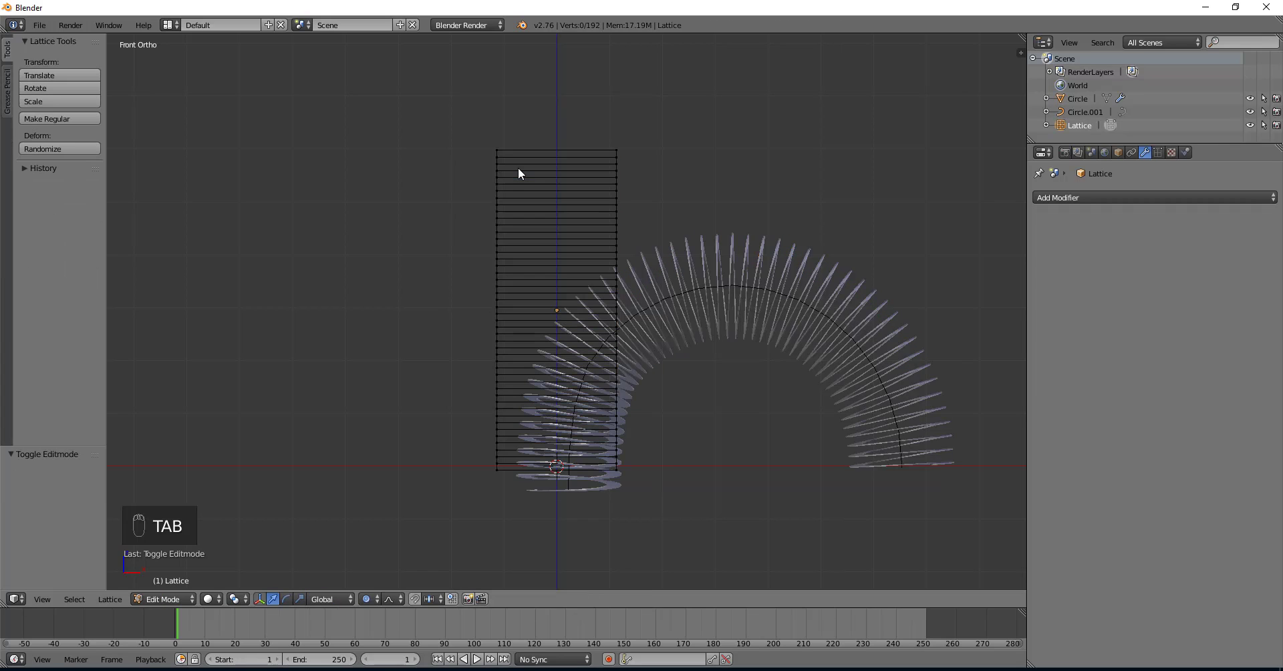
key(b)
key(b)
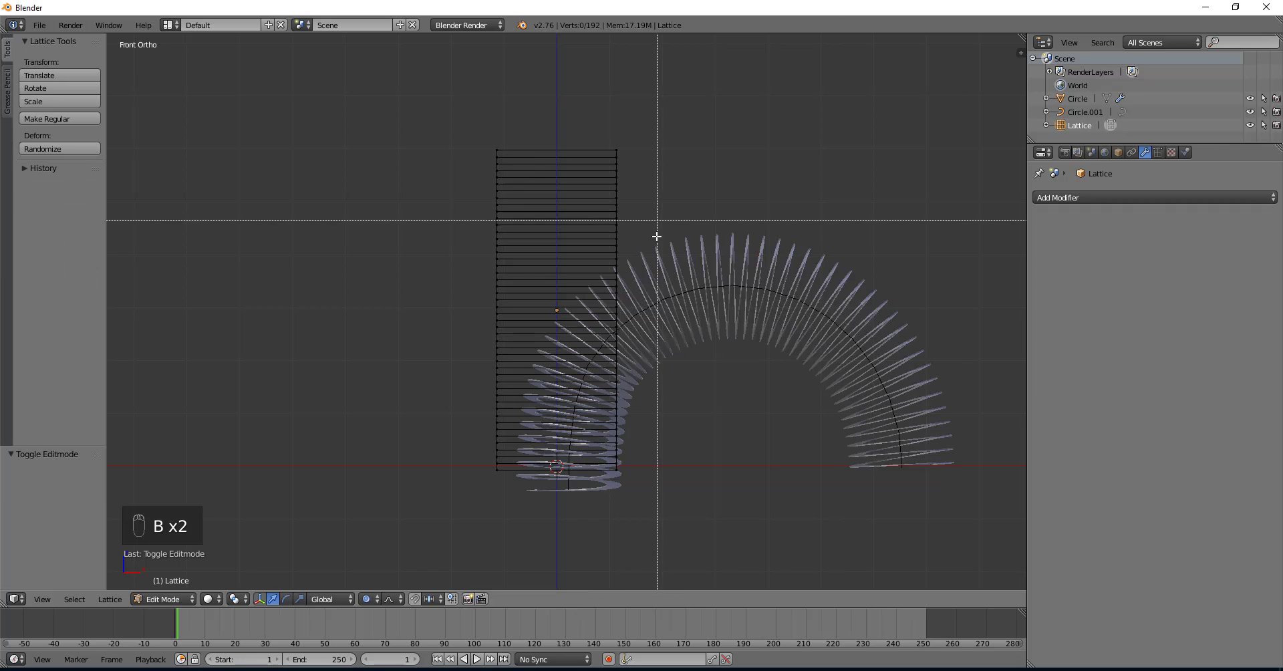
drag(661, 213, 381, 94)
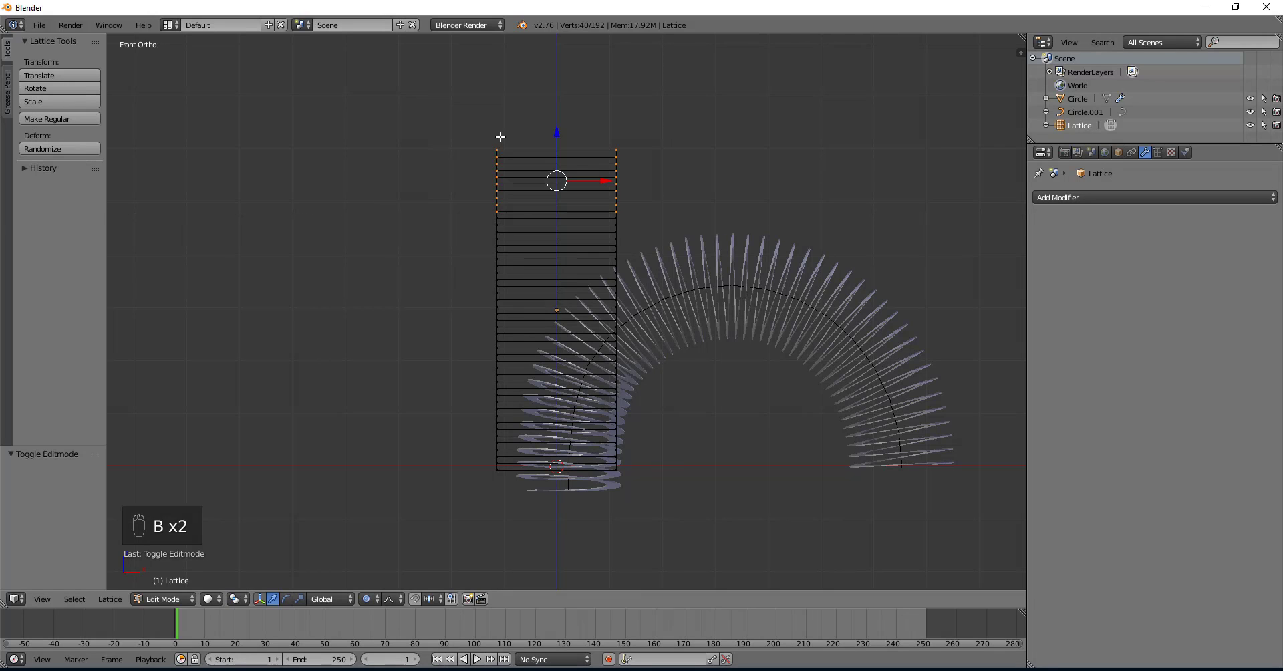
click(366, 599)
click(372, 567)
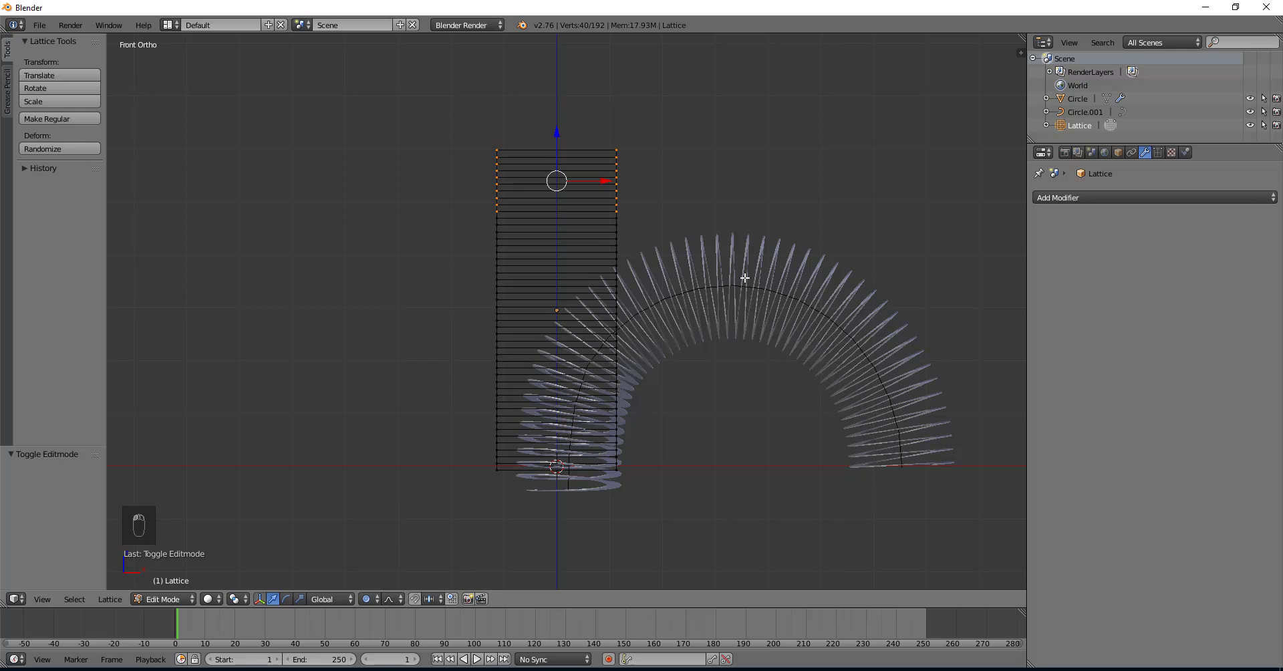
Step: Compress the selected top lattice rows along Z with two smooth proportional scalings of about 0.454 and 0.189
key(s)
key(z)
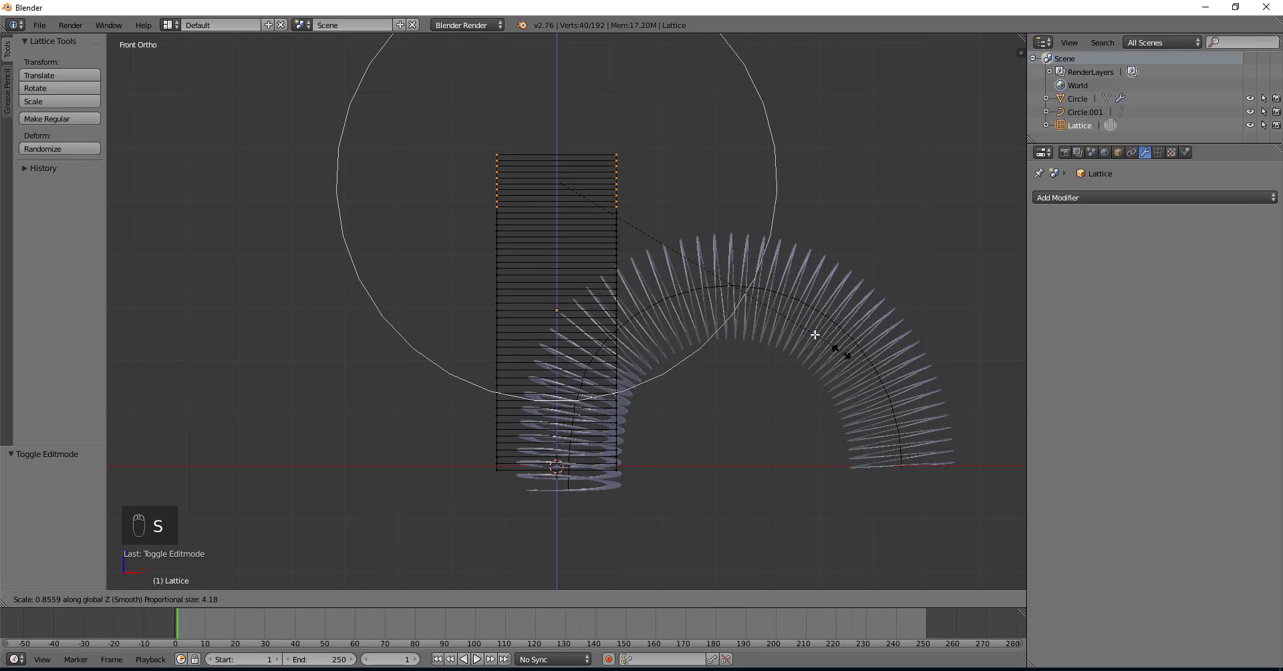
click(710, 280)
key(s)
key(z)
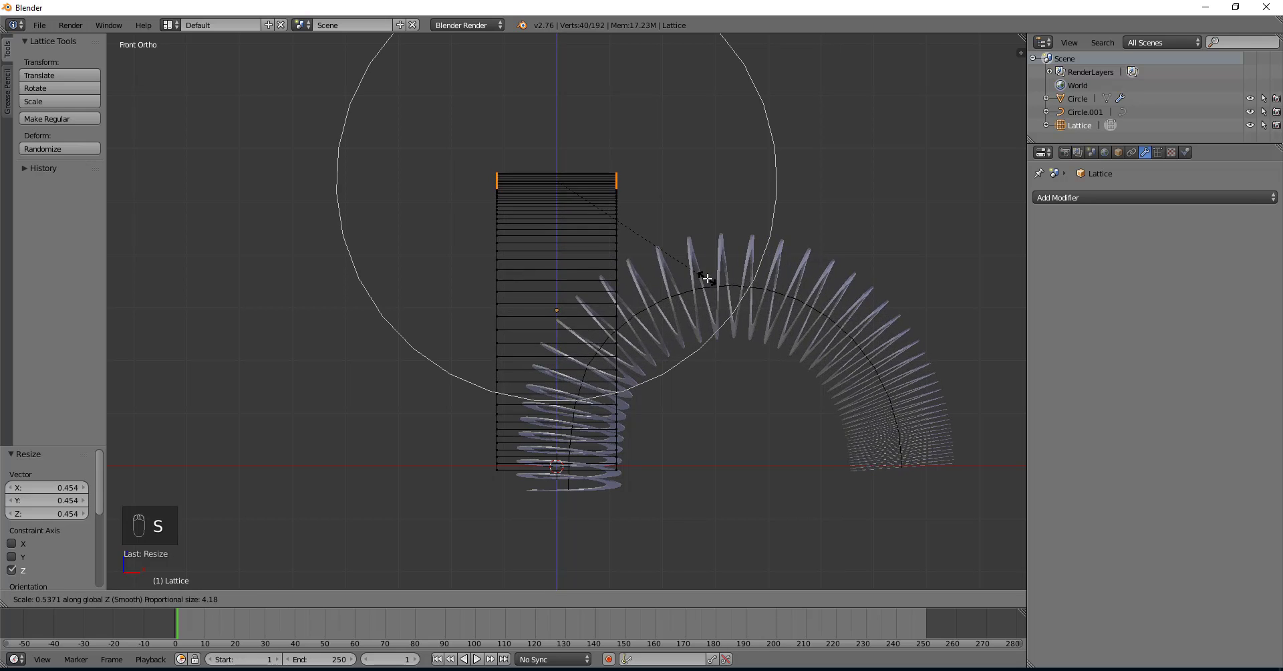
scroll(702, 278, up, 5)
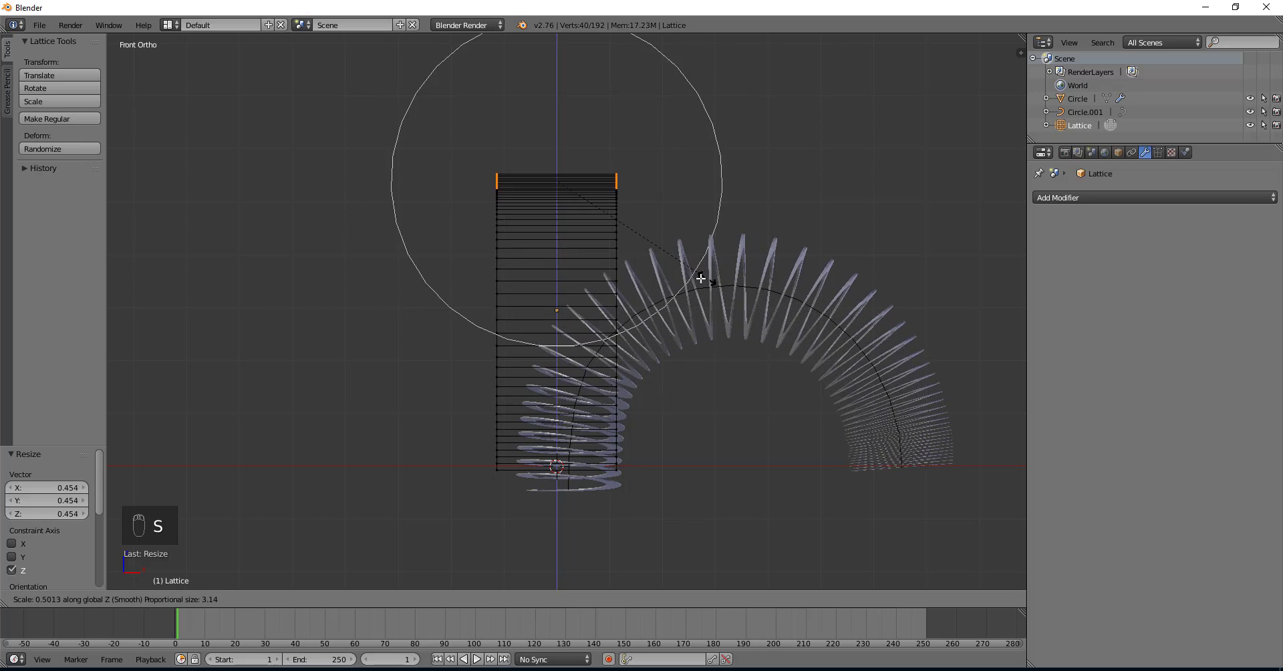
click(613, 219)
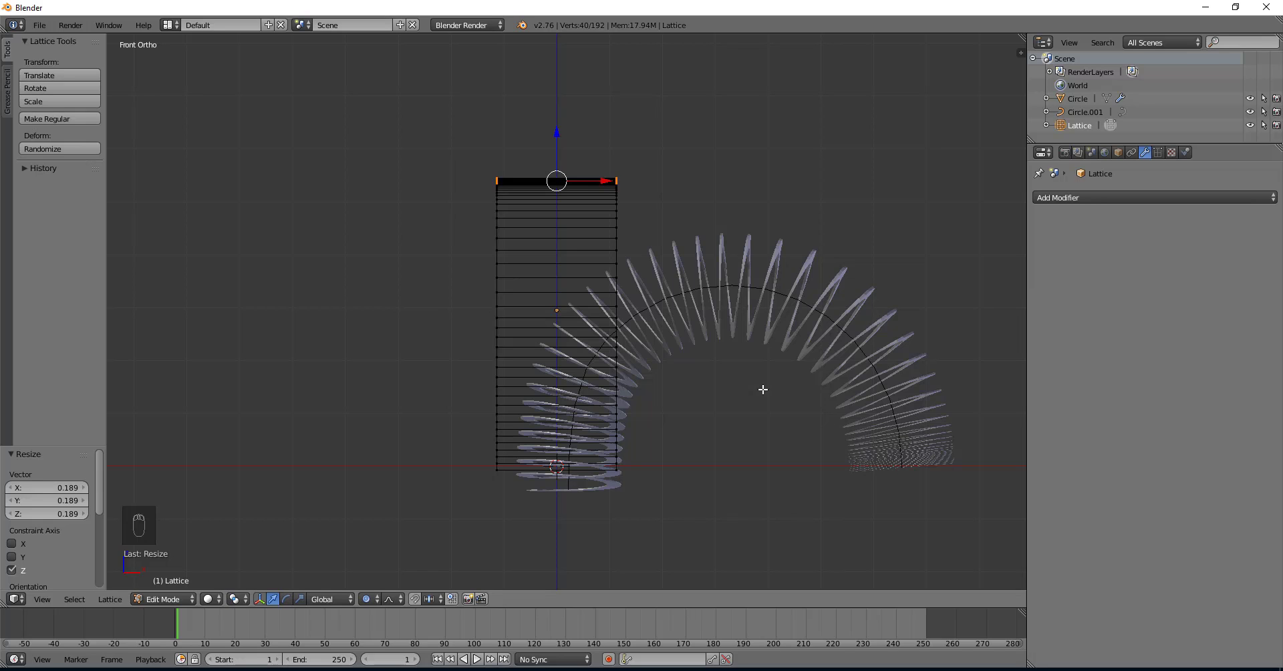
Step: Select the four rows around the lattice's middle and scale them along Z by about 0.385 with a proportional size of about 1.61
key(a)
key(b)
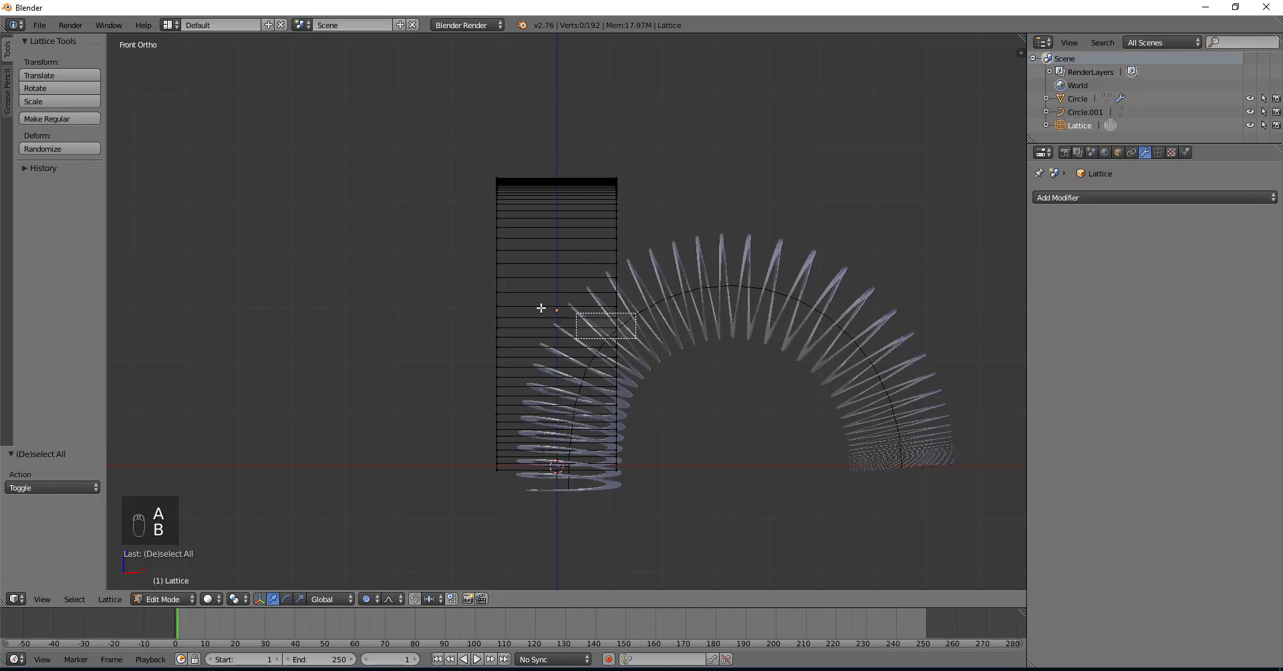
drag(625, 341, 467, 292)
key(s)
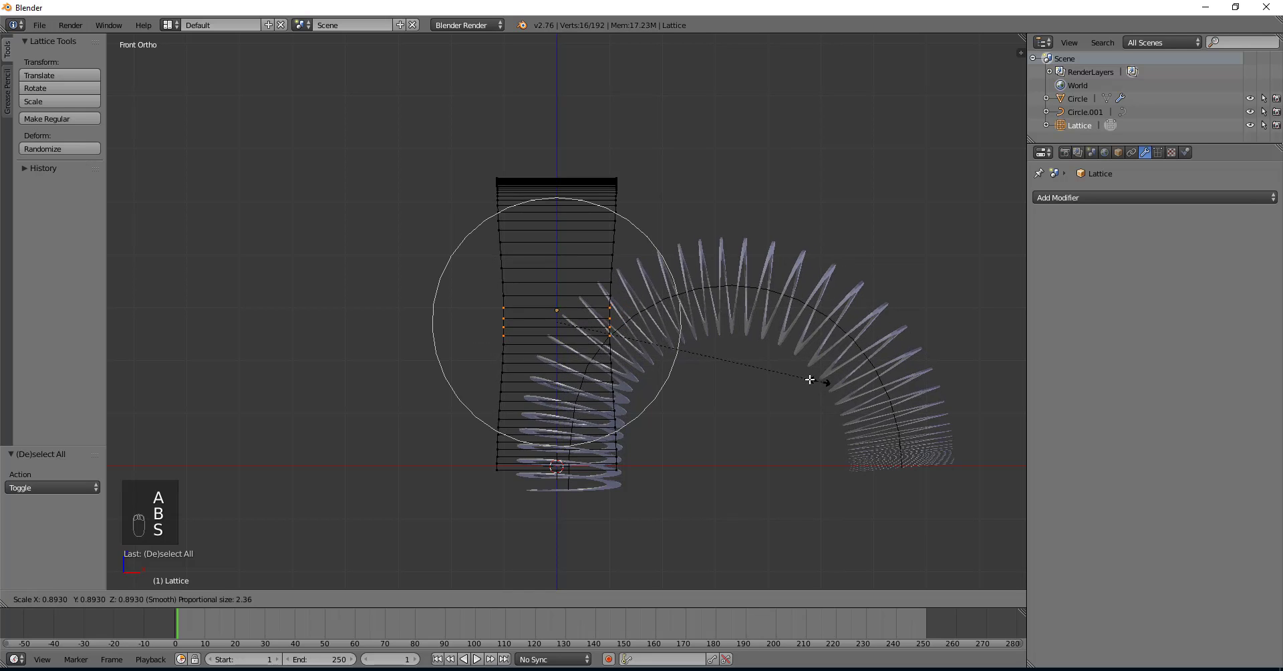
scroll(684, 336, up, 1)
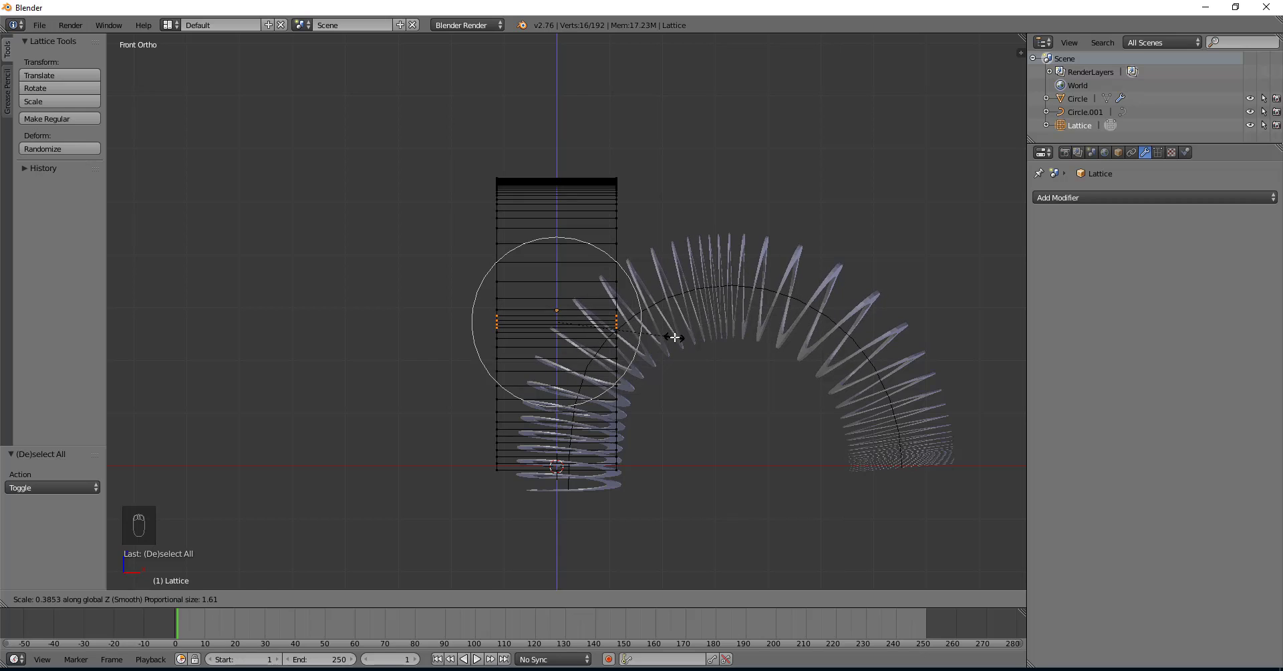
click(674, 336)
Step: Compress the lattice's bottom seven rows along Z with two proportional scalings, the first about 0.311 and the second with proportional size about 2.85
key(a)
key(b)
drag(645, 483, 480, 424)
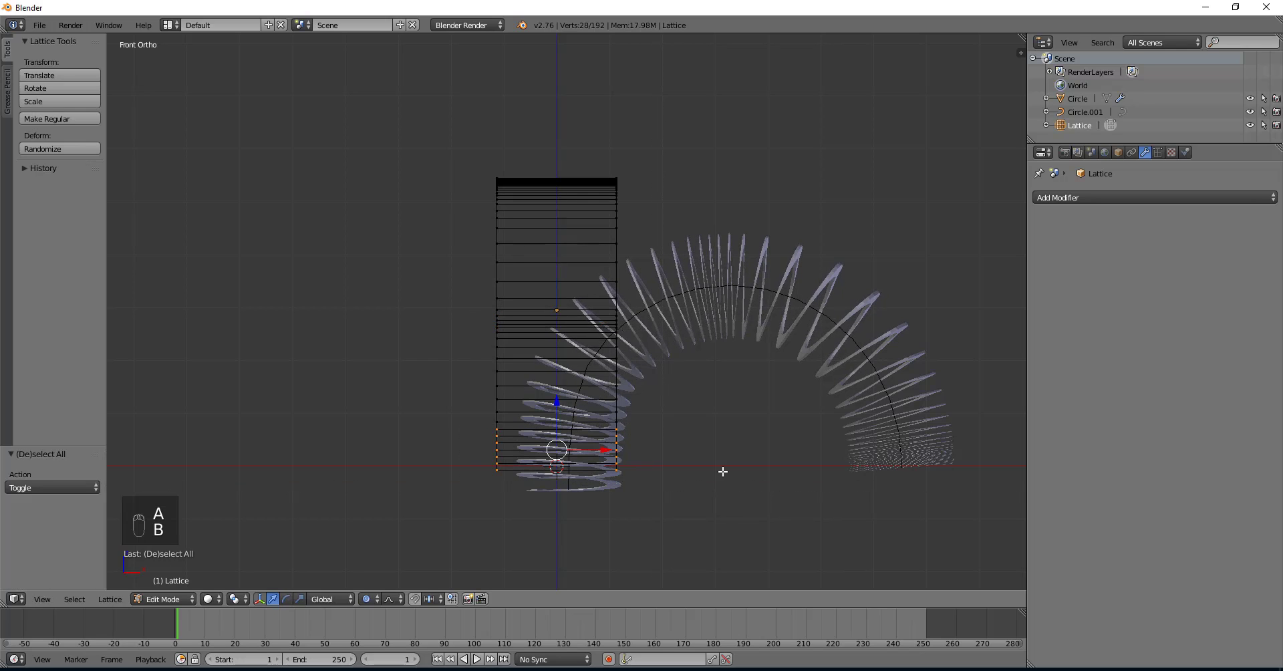
key(s)
scroll(694, 454, down, 4)
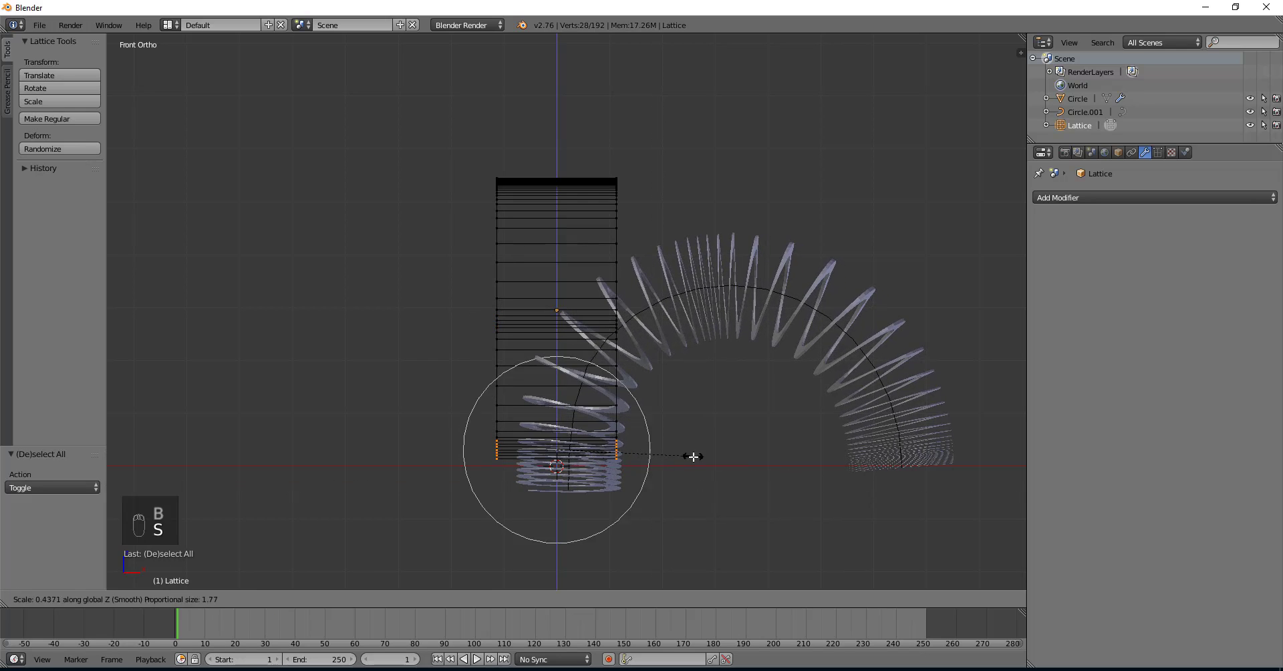
click(655, 442)
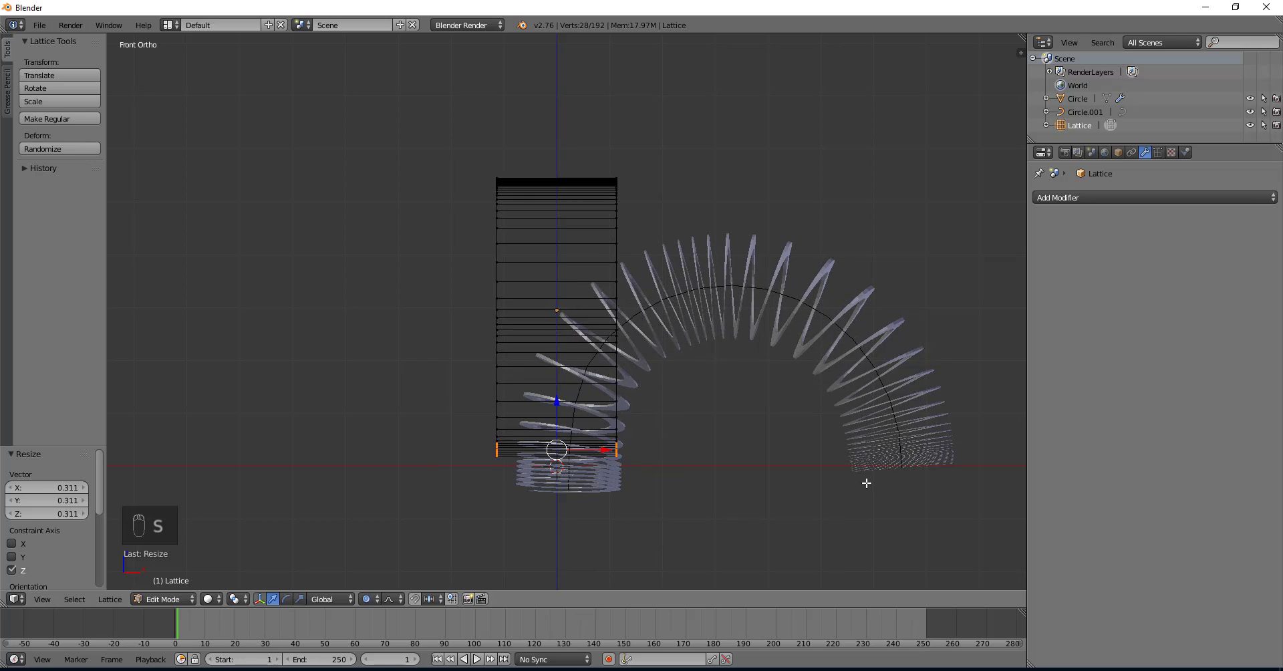
key(s)
scroll(694, 448, down, 2)
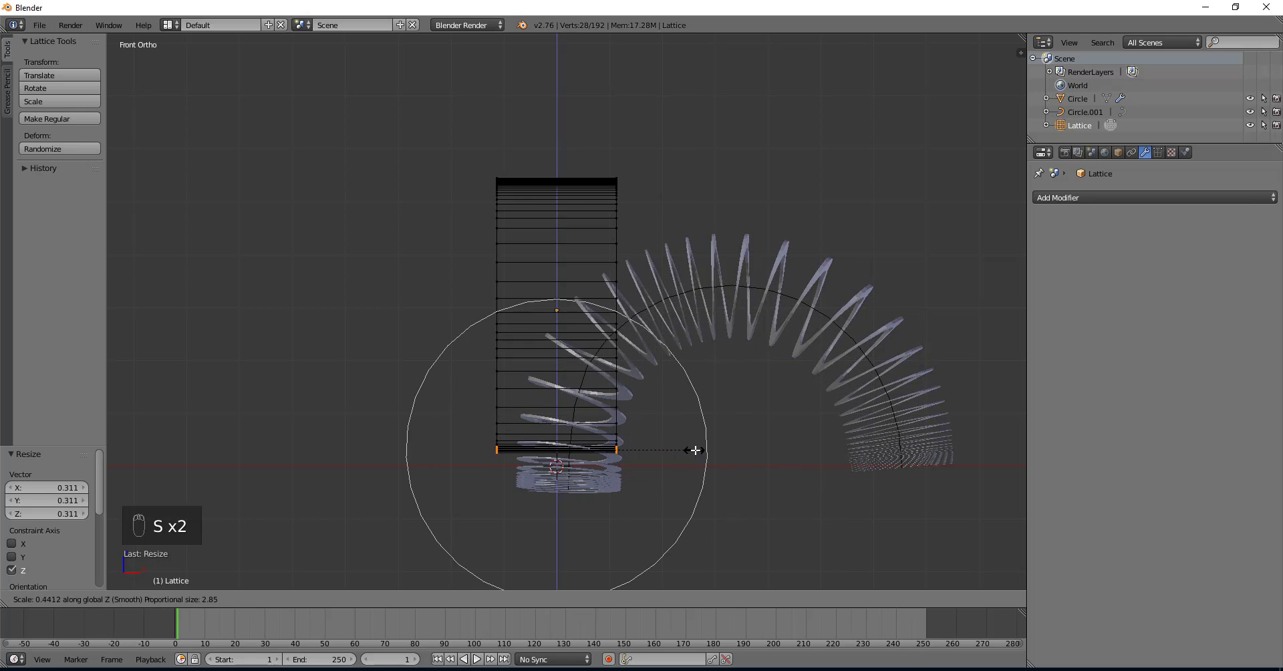
click(678, 444)
Step: Move the four rows just above the lattice's middle up about 0.569 along Z with a proportional size of about 1.95
key(a)
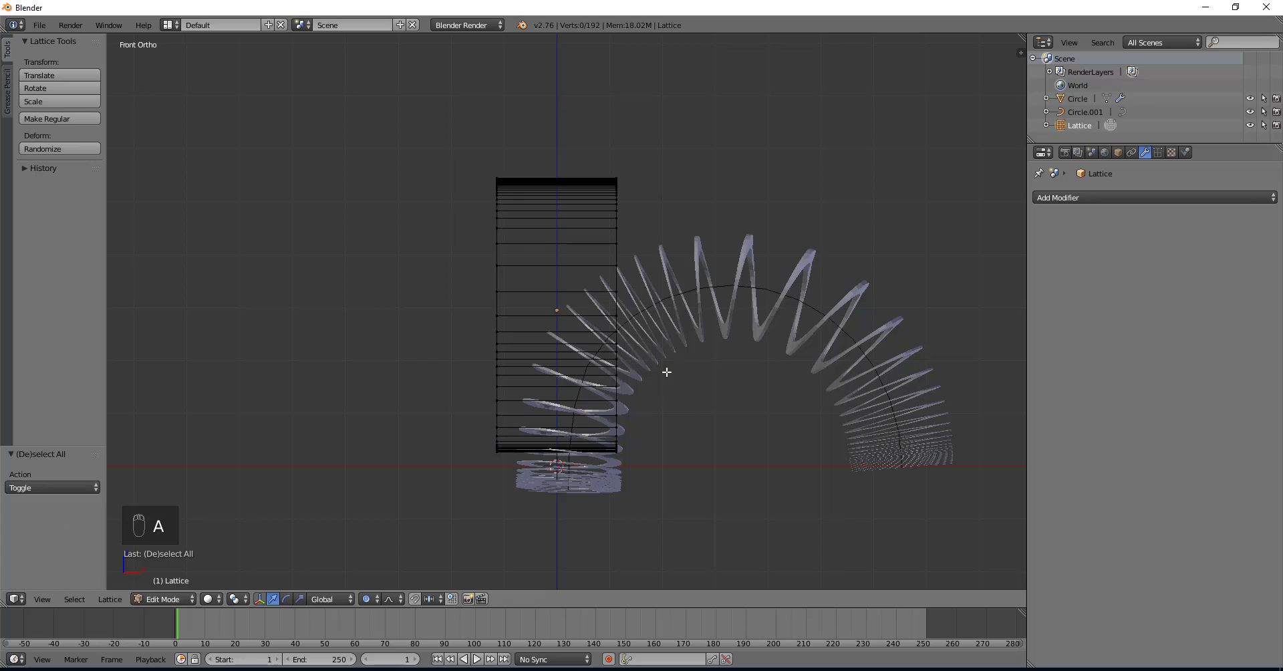
key(b)
drag(640, 340, 474, 264)
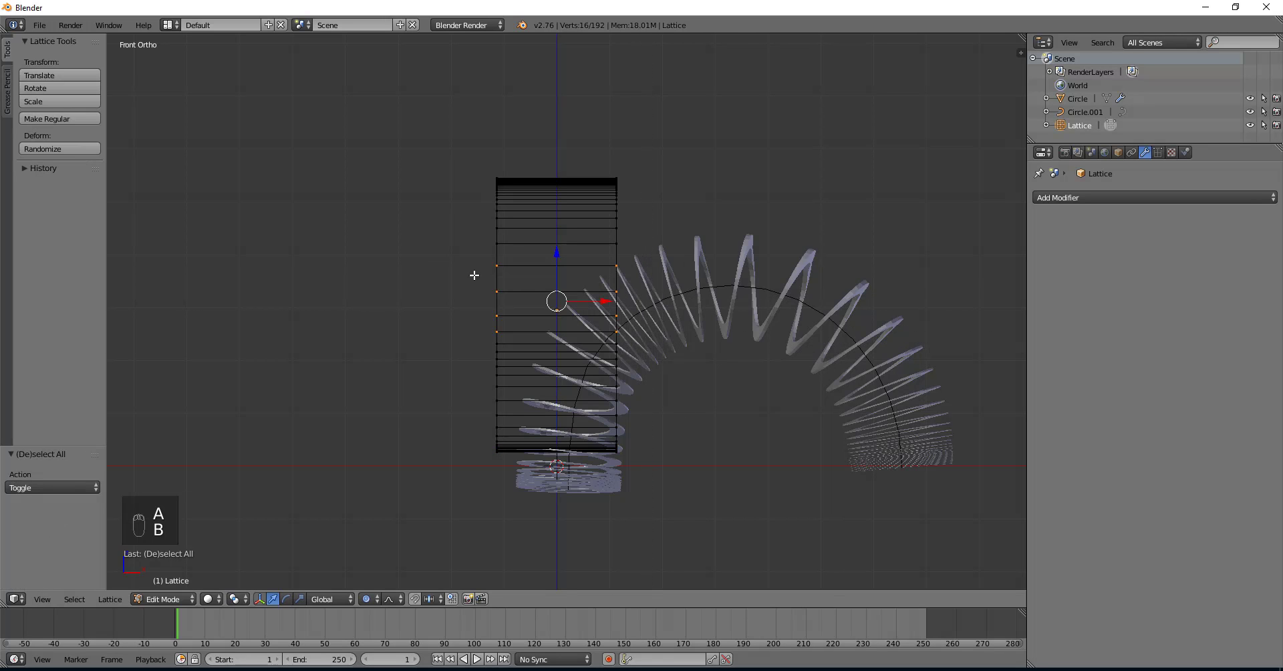
key(g)
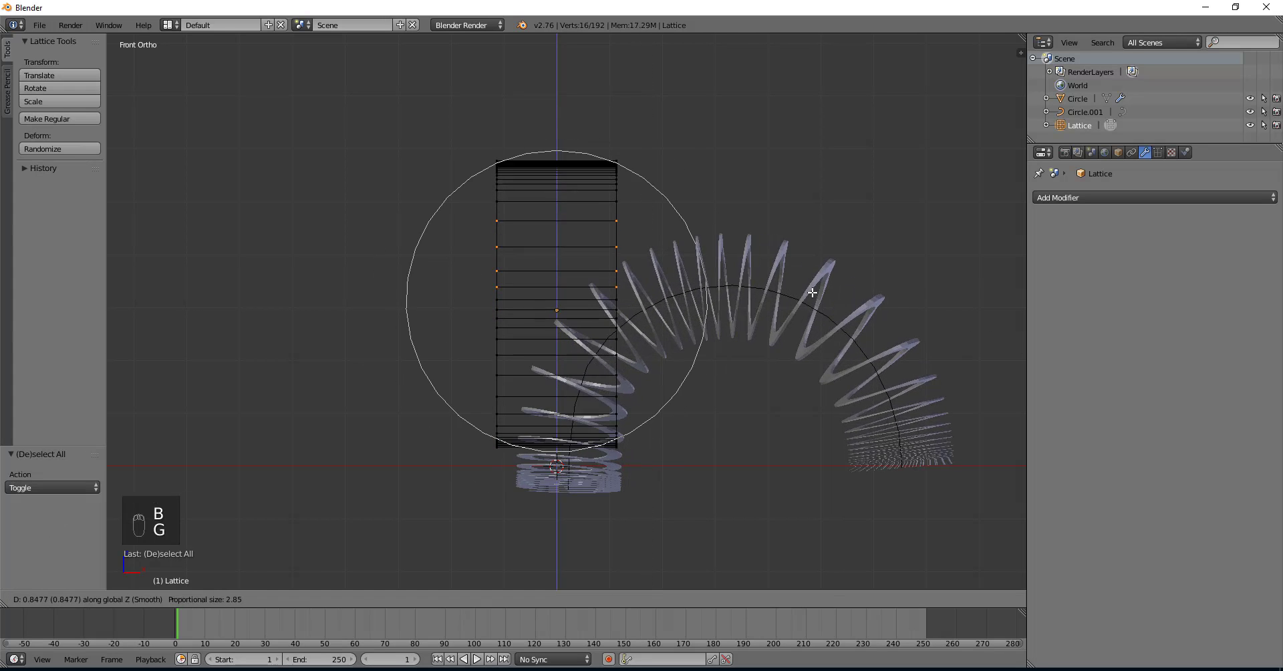
scroll(809, 294, up, 4)
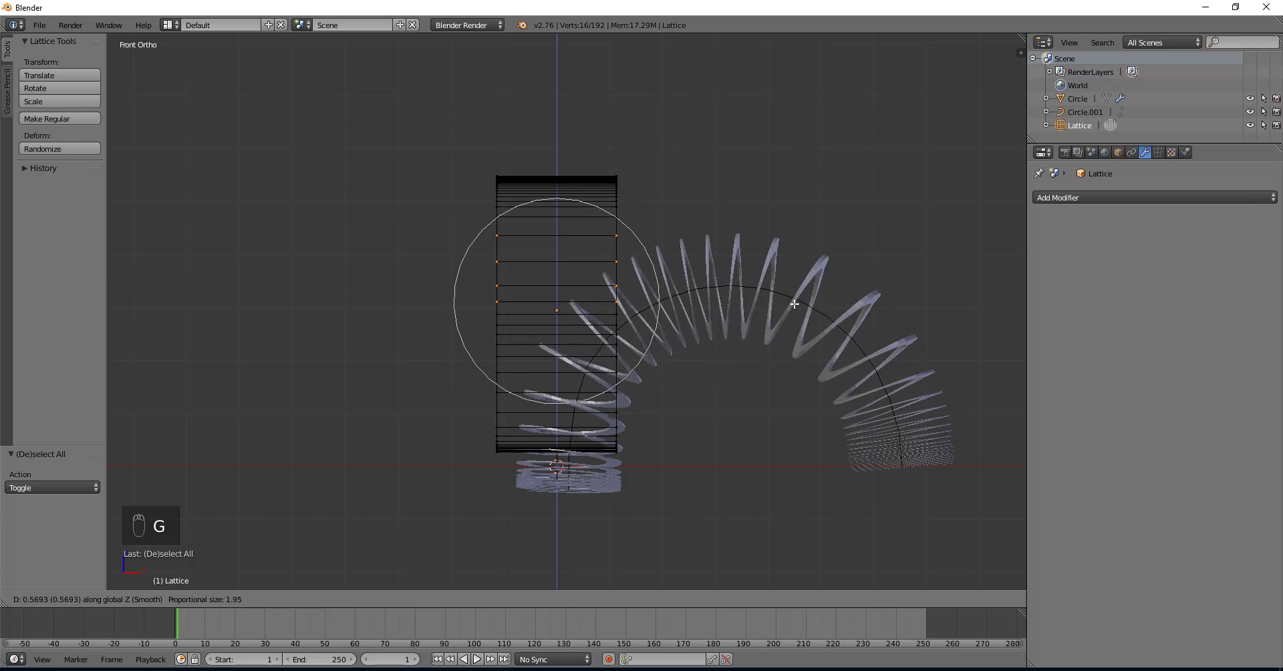
click(794, 304)
Step: Move the four rows just below the lattice's middle down about 0.924 along Z with proportional editing
key(a)
key(b)
drag(635, 362, 491, 323)
key(g)
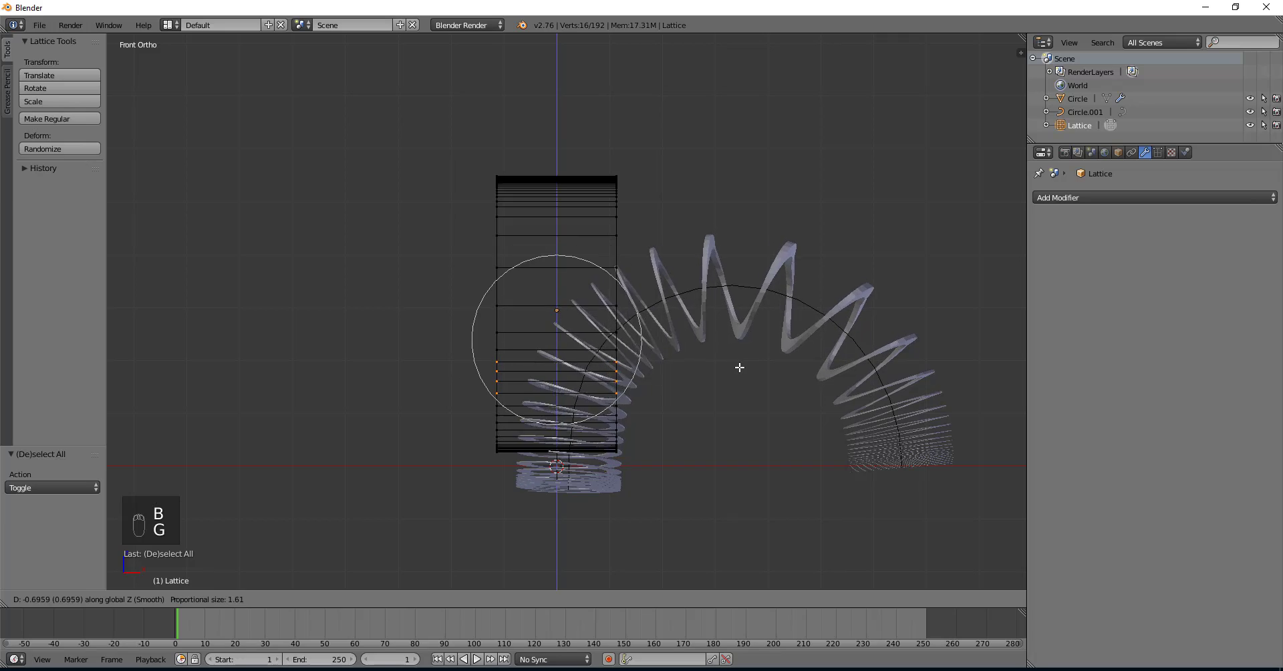
click(736, 378)
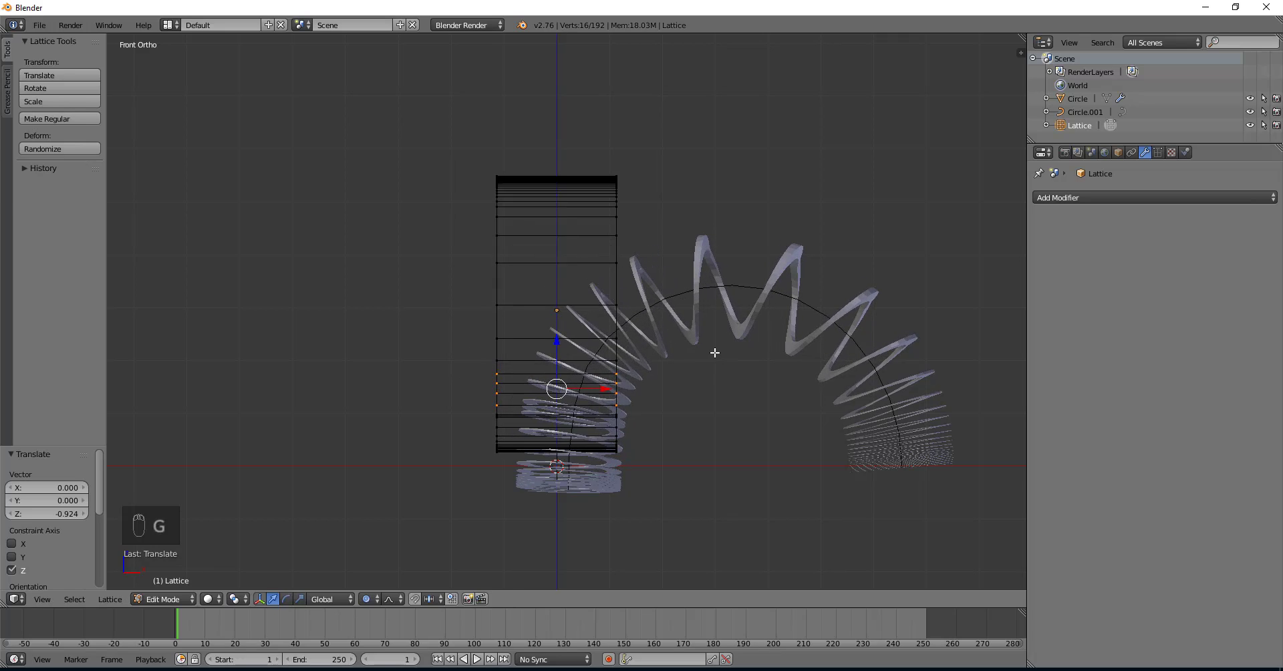
Step: Leave lattice editing and move the whole lattice about -1.956 along X, away from the bent coil
key(Tab)
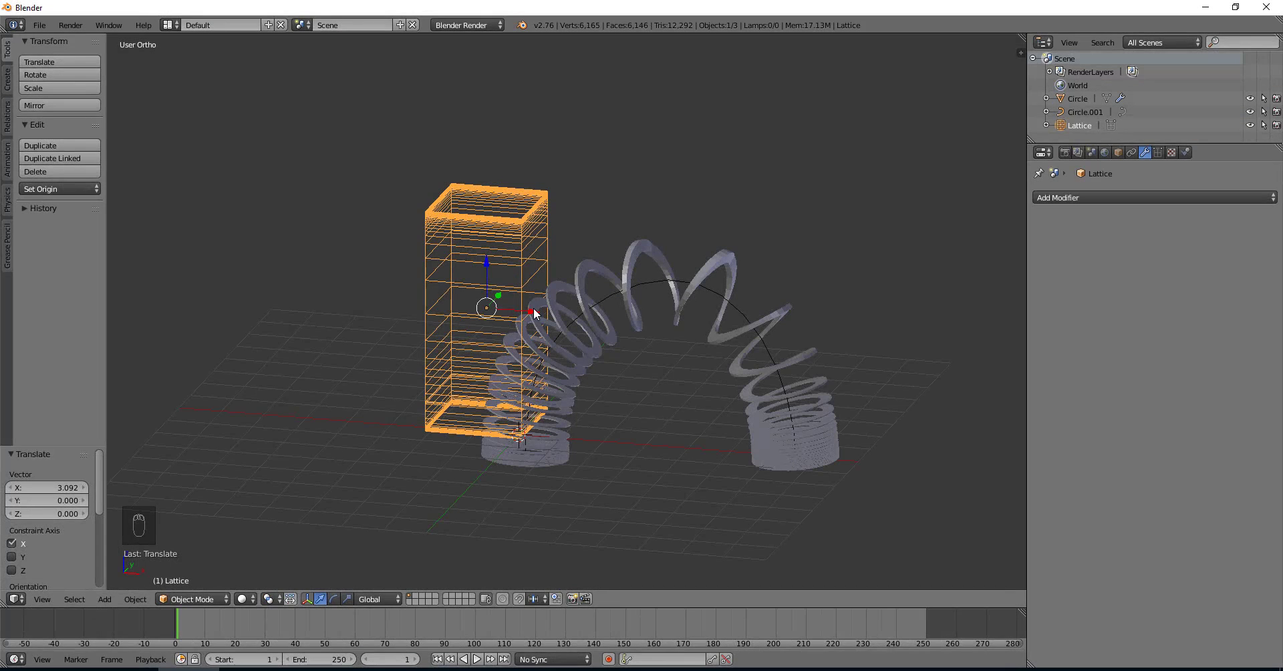
drag(533, 311, 450, 332)
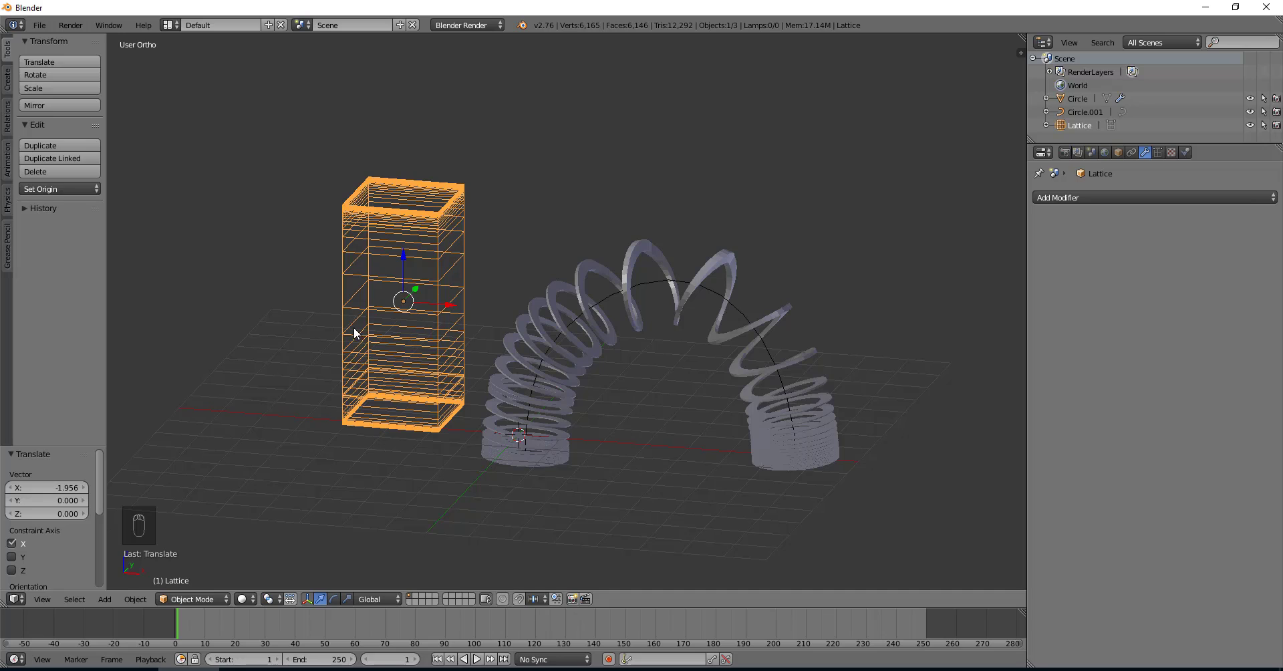